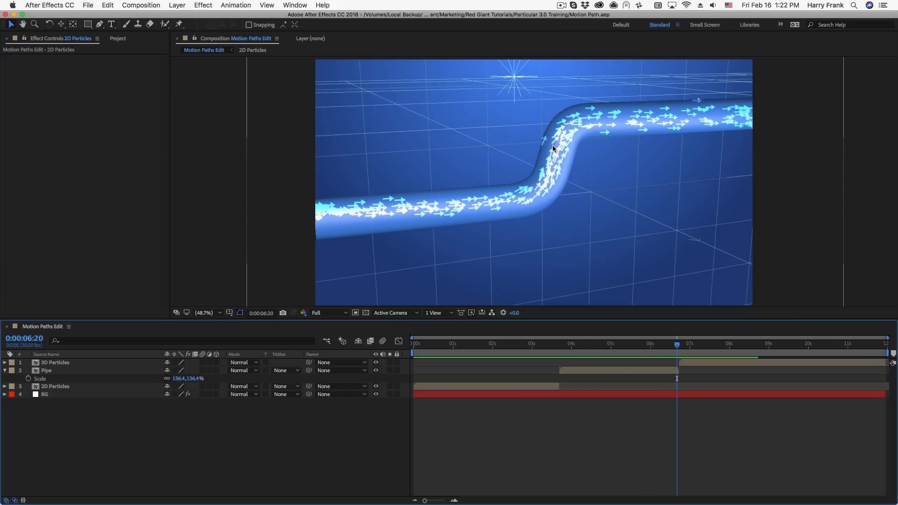
Review the pipe, 3D and 2D arrow particle examples in the finished Motion Paths Edit composition
drag(677, 345, 594, 366)
drag(458, 345, 628, 364)
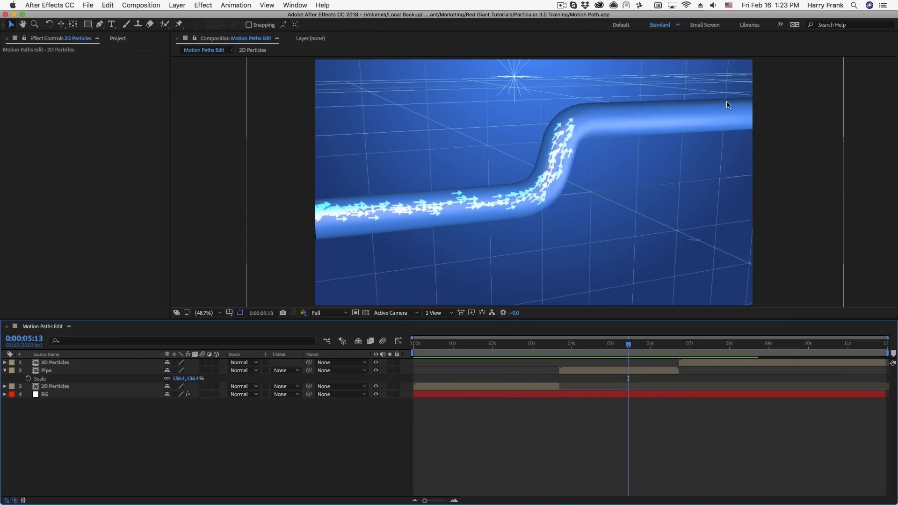
drag(685, 359, 750, 355)
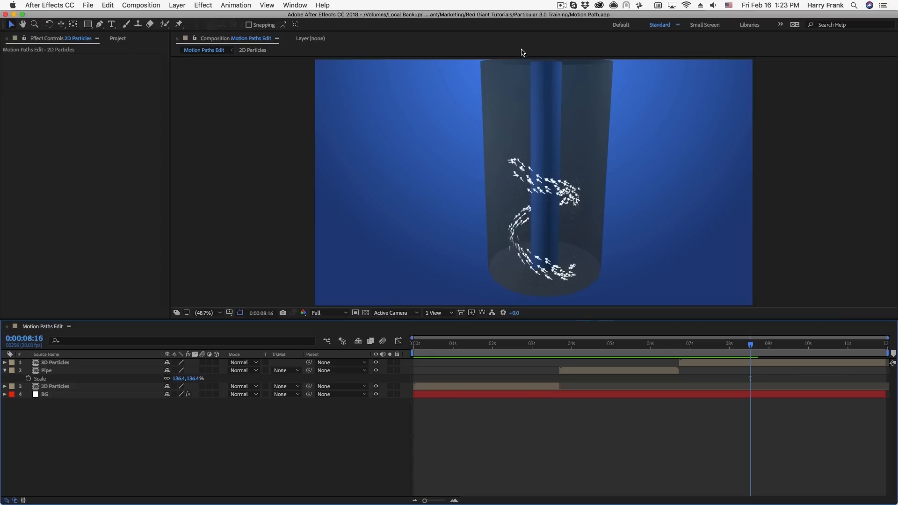
click(517, 352)
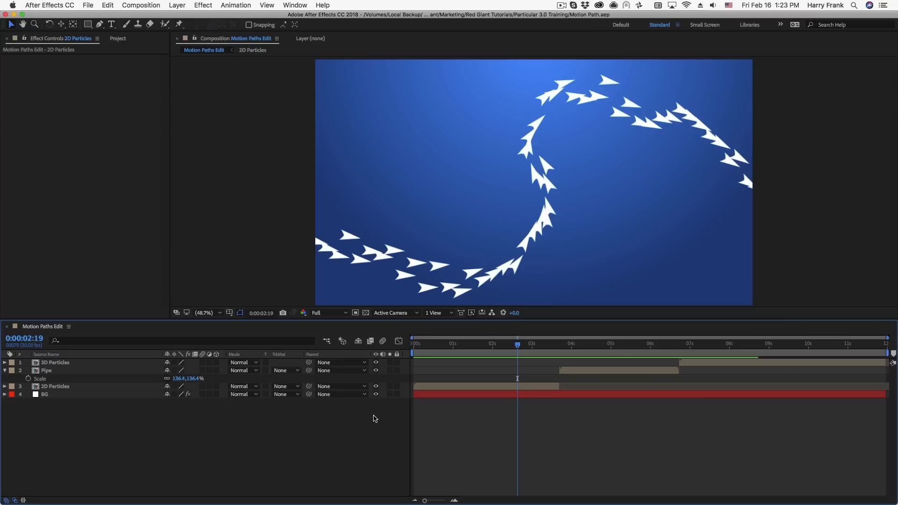
Create a 1920 x 1080, 30-second composition named Motion Paths Tutorial and bring a copy of the BG layer into it
click(64, 395)
click(174, 345)
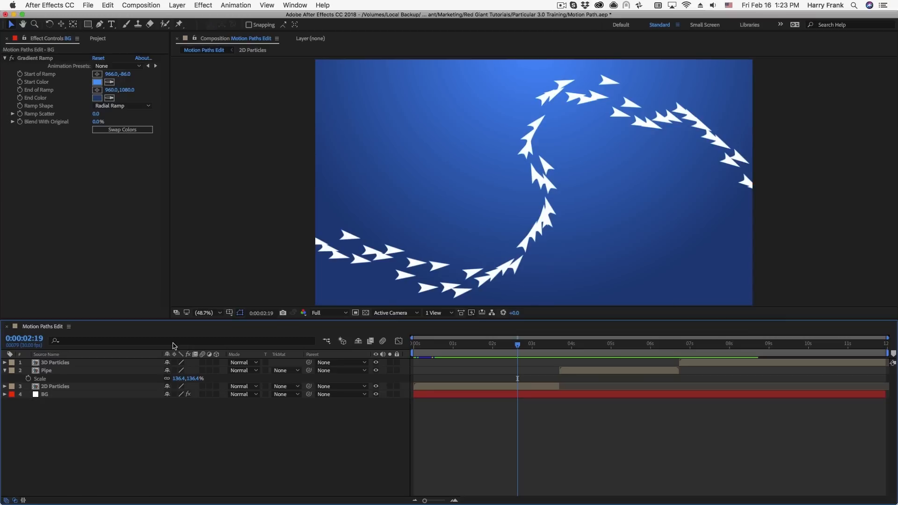
key(super+n)
text(Motion Paths Tut)
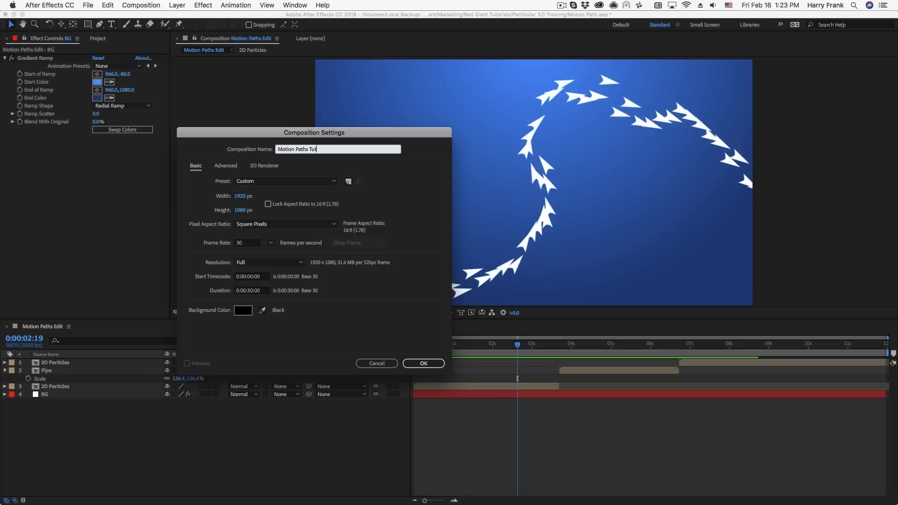
key(Return)
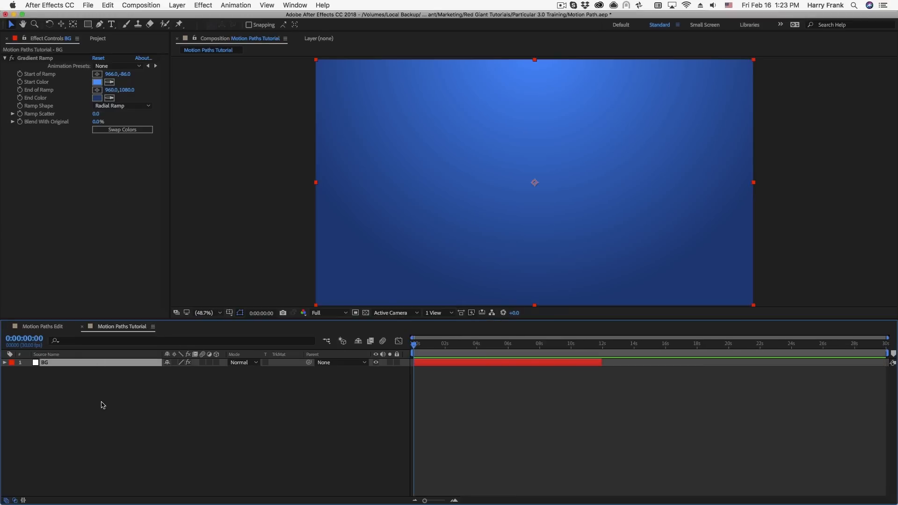
Add a solid layer named Particular above BG and apply the Trapcode Particular effect to it
click(102, 403)
key(super+y)
text(Parti)
text(cular)
key(Return)
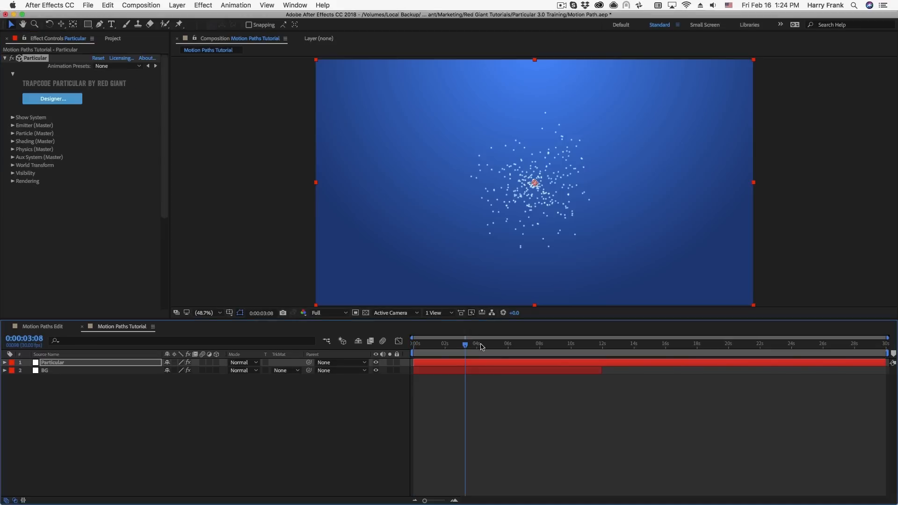
click(496, 343)
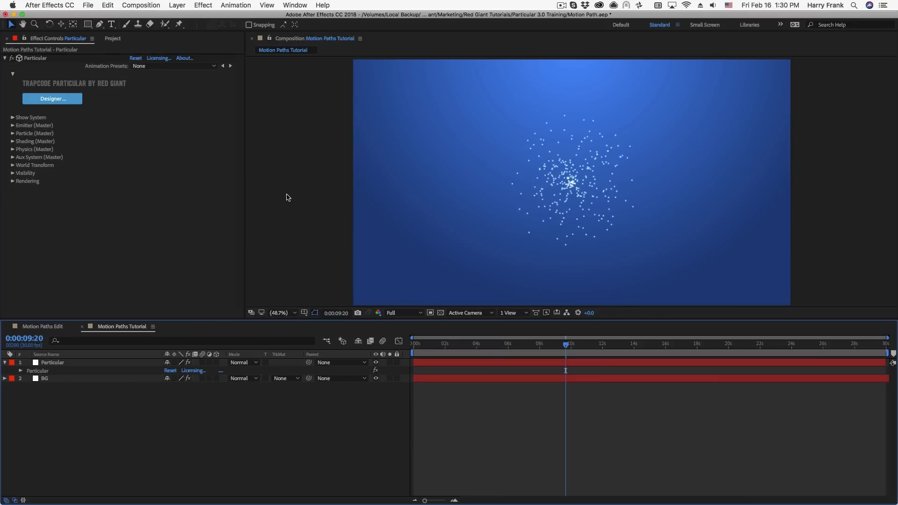
Create a point light named Emitter and place it in the upper-left area of the composition
click(176, 5)
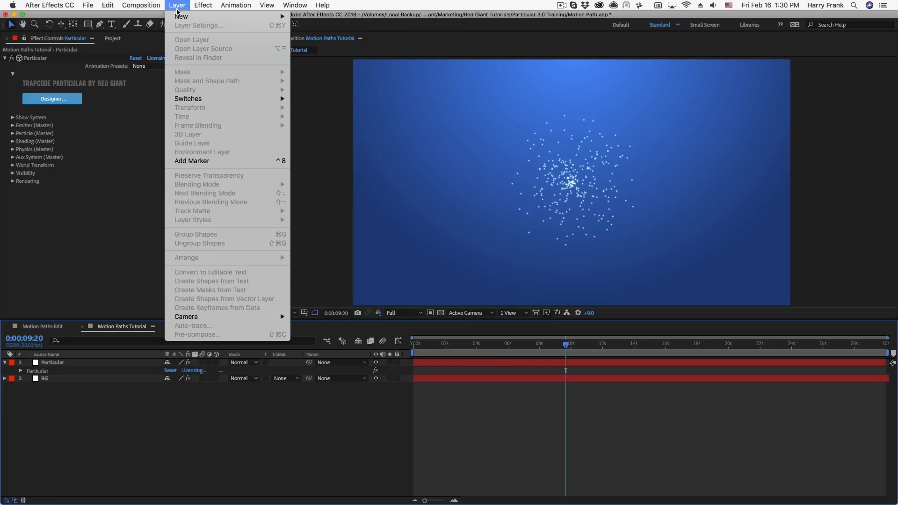
mouse_move(183, 17)
click(365, 37)
text(Emitter)
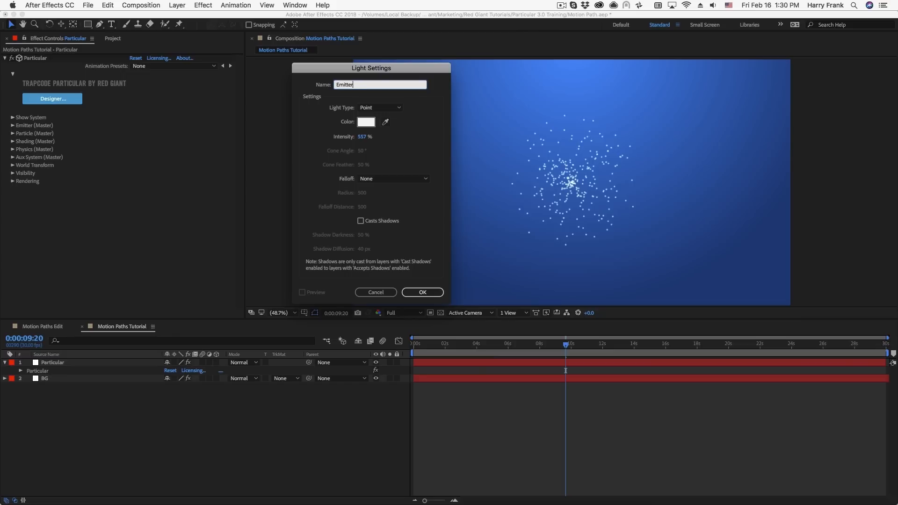
key(Return)
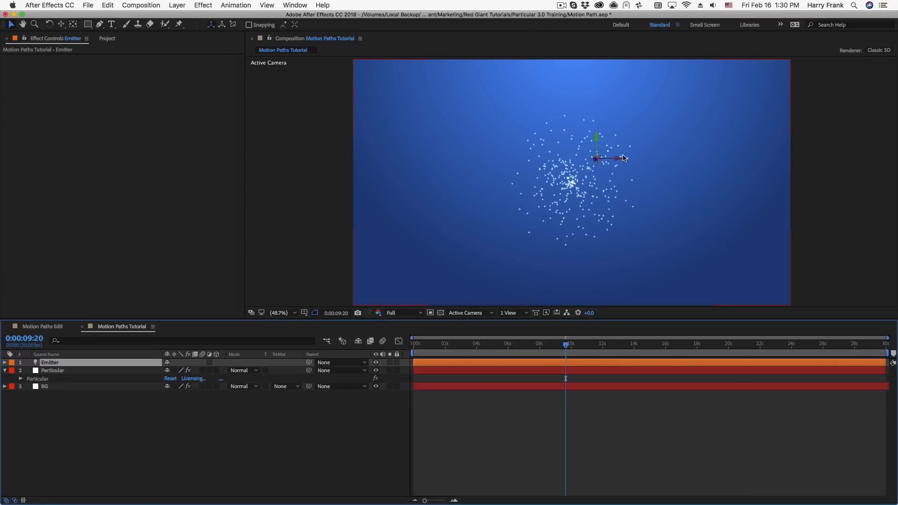
drag(598, 163, 453, 136)
Set the Particular layer's master Emitter Type to Light(s)
click(53, 379)
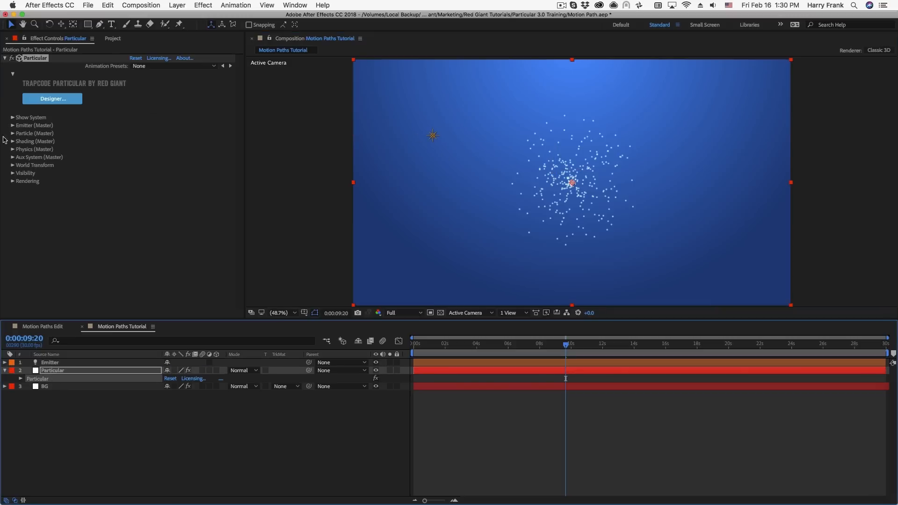
click(13, 126)
click(148, 146)
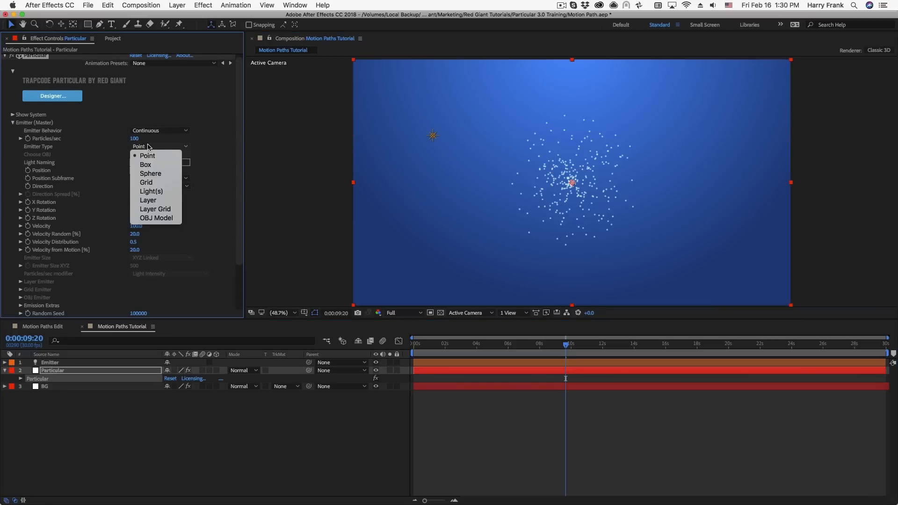
click(169, 192)
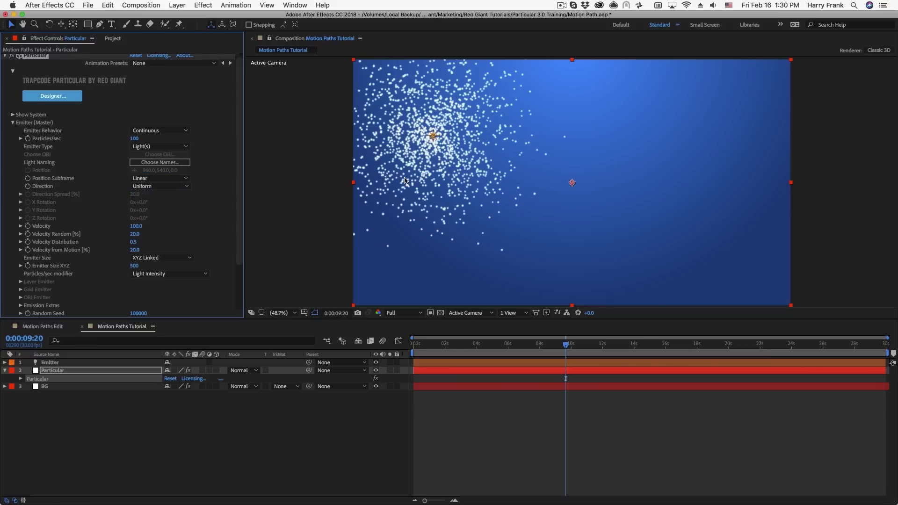
Keyframe the Emitter light's position at 0 seconds and about 6 seconds, moving it diagonally toward the lower centre of the frame
drag(444, 348, 413, 348)
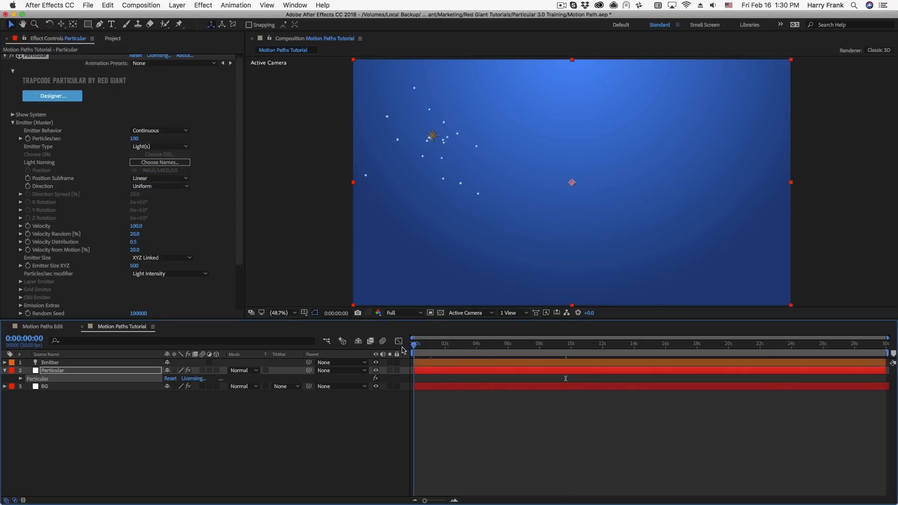
click(112, 362)
key(alt+p)
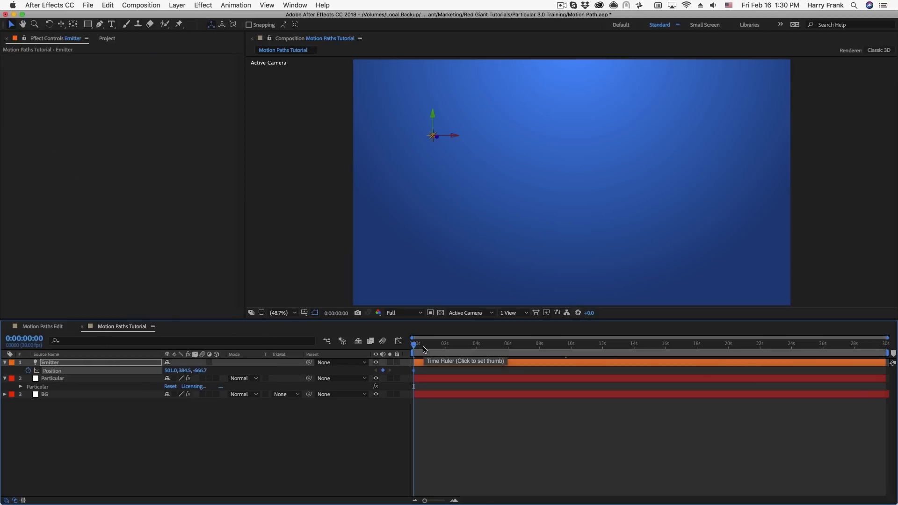
drag(425, 347, 498, 358)
drag(432, 139, 585, 218)
Check how the particles trail behind the moving Emitter light and review the Particular emitter settings
drag(415, 345, 454, 370)
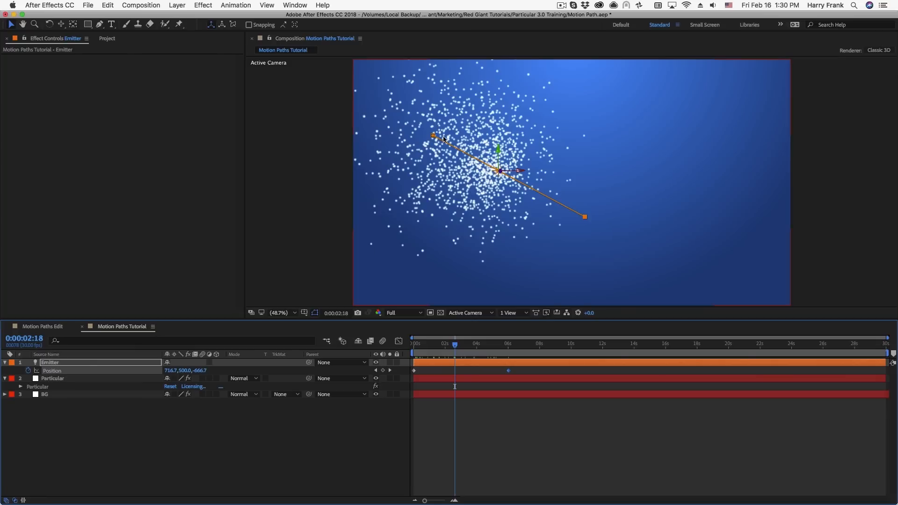
drag(455, 345, 490, 360)
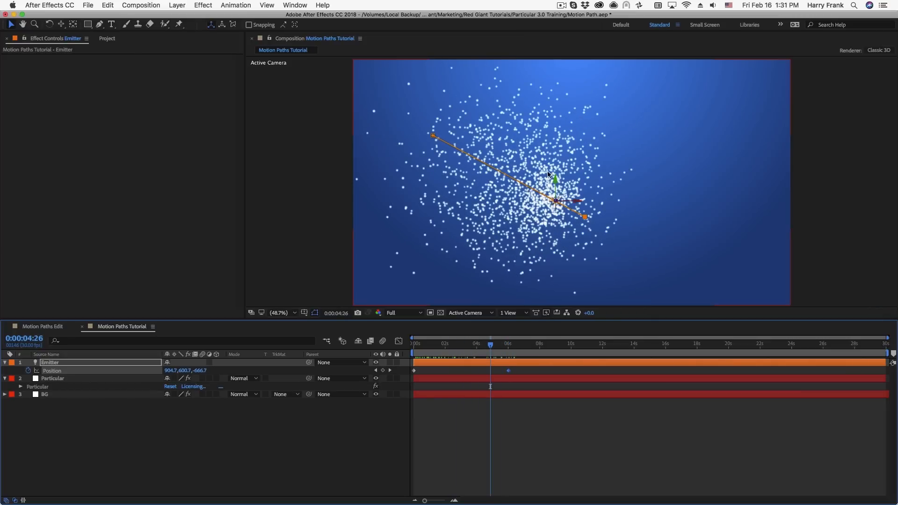
drag(442, 352, 422, 352)
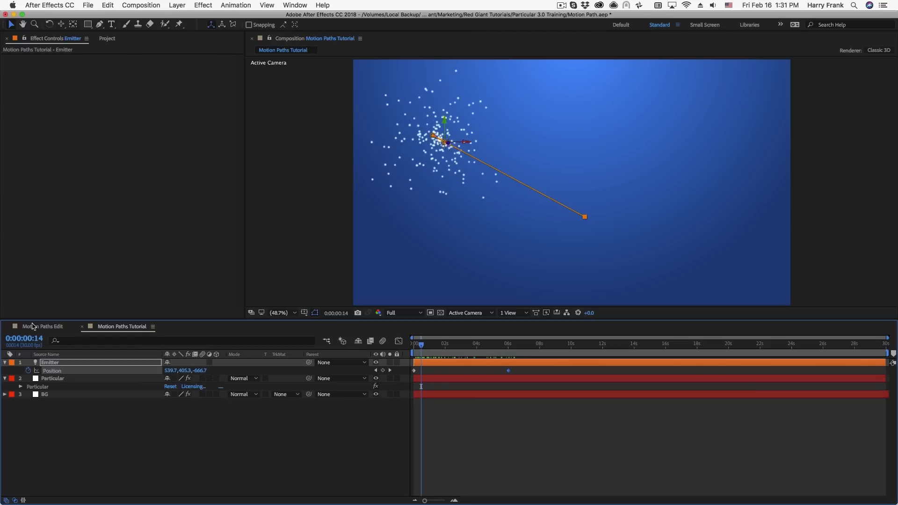
click(52, 379)
click(52, 98)
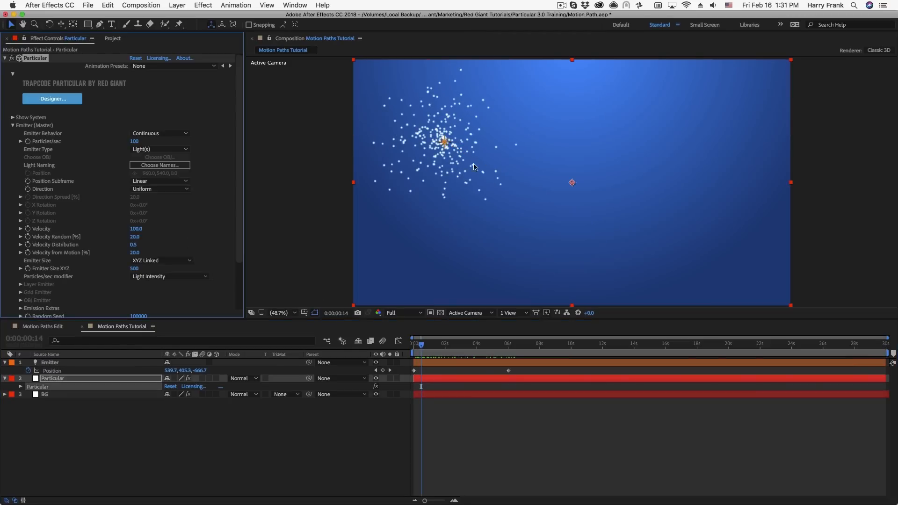
drag(442, 347, 477, 358)
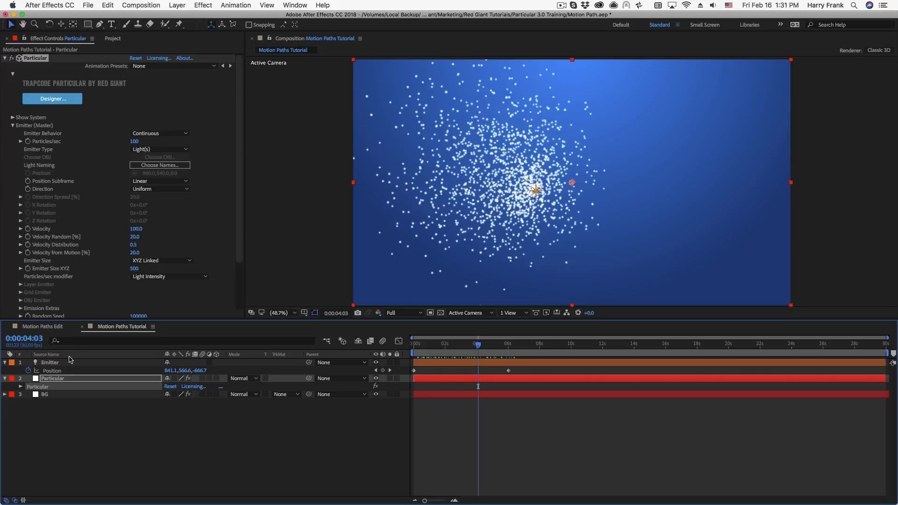
Rename the Emitter light Motion Path 1 and curve its motion path with the keyframe handles
click(91, 364)
key(super+alt+shift+l)
text(c)
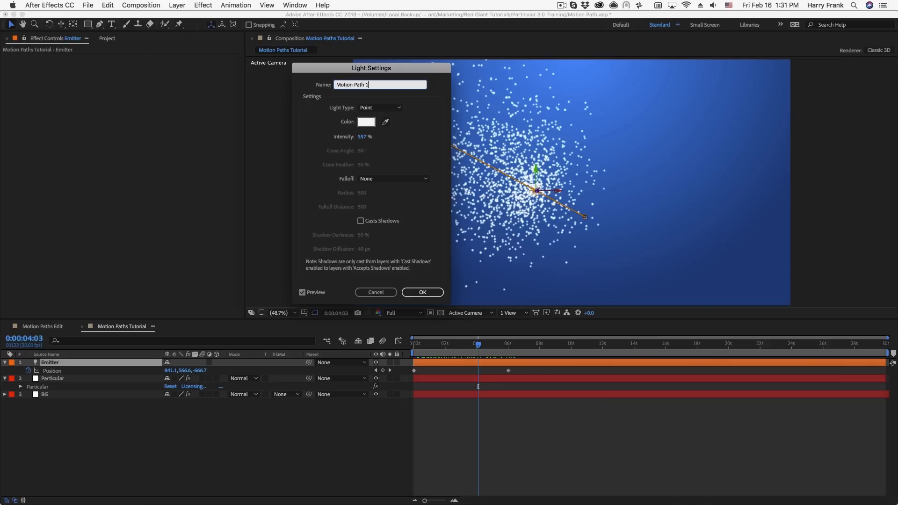
key(Return)
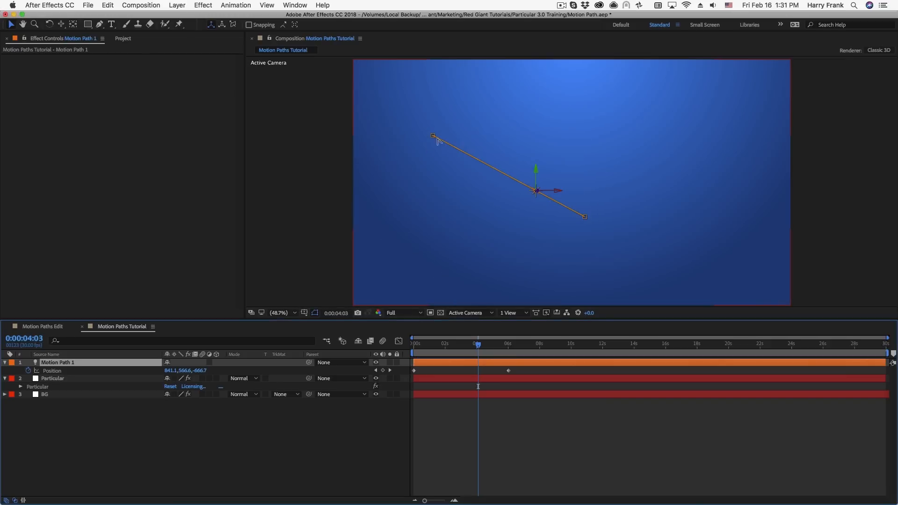
drag(433, 136, 441, 207)
drag(586, 218, 596, 81)
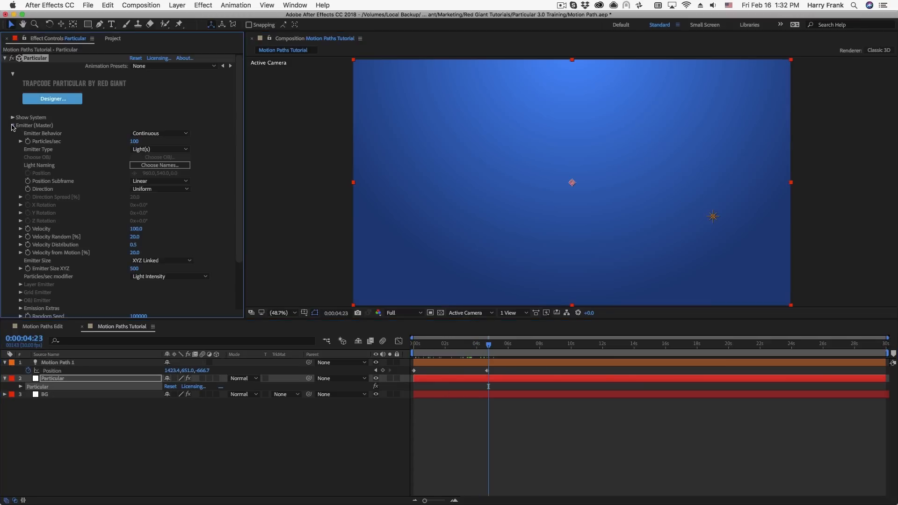
Set the Particular layer's master Emitter Type to Point
click(30, 126)
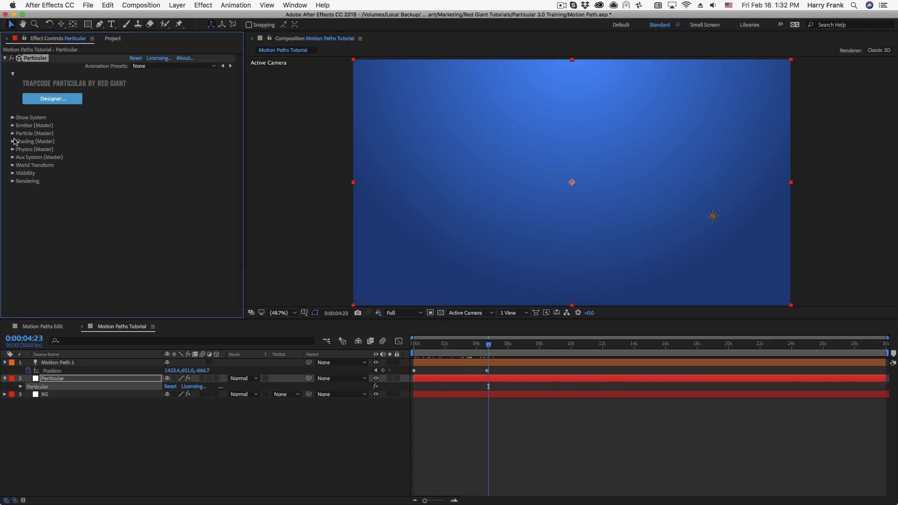
click(13, 125)
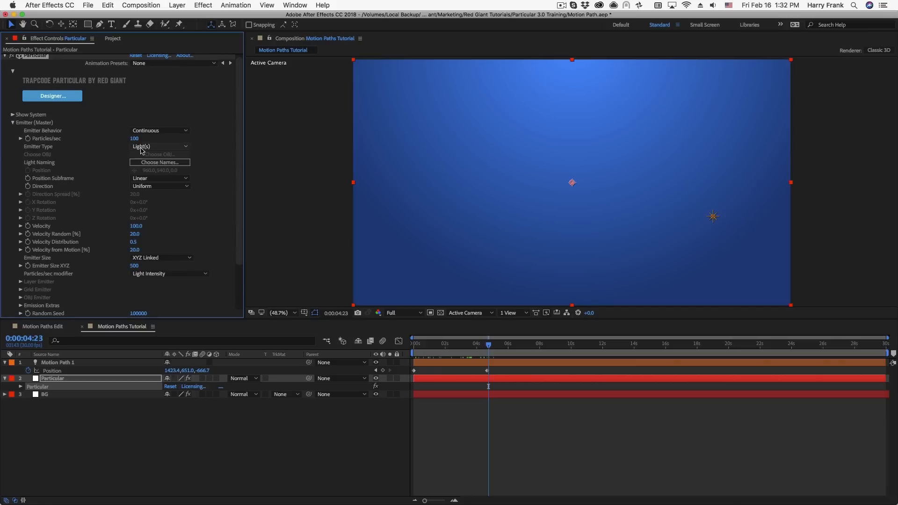
click(141, 146)
click(145, 156)
click(144, 148)
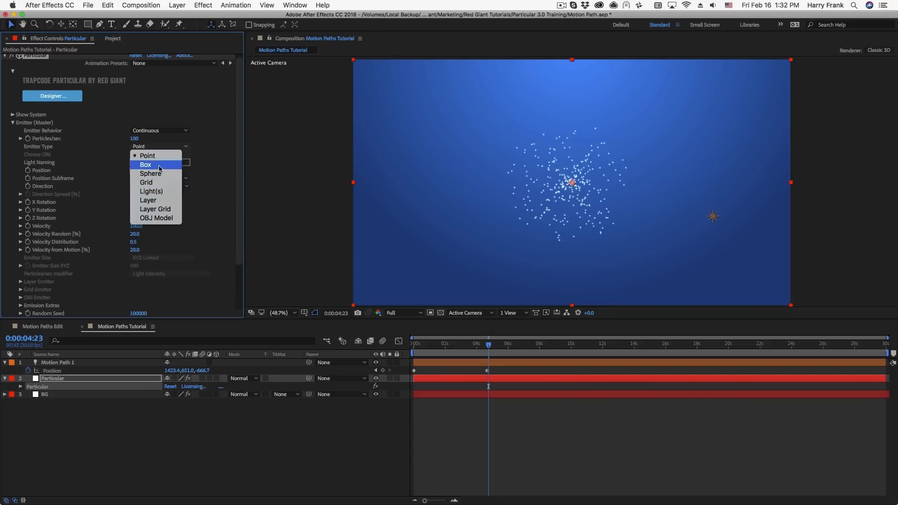
click(150, 156)
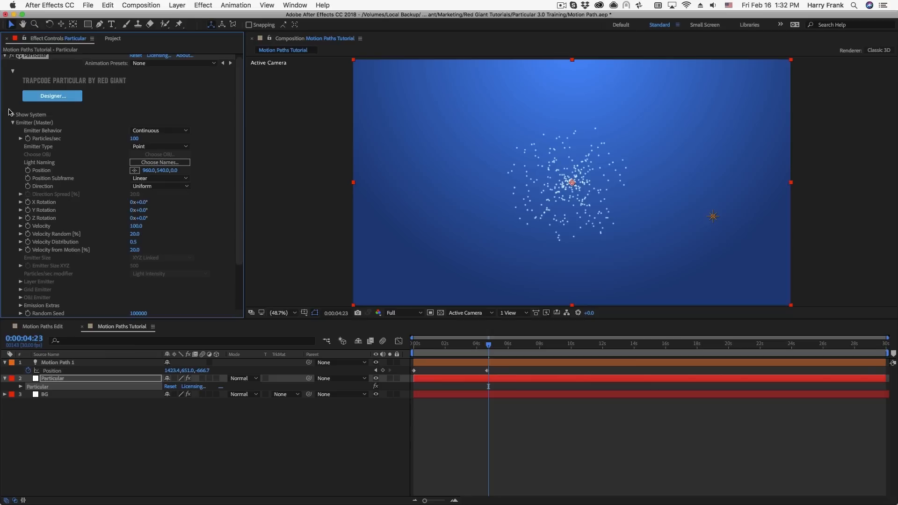
Set Motion Path to 1 in the Air settings of Particular's master physics
click(13, 123)
click(13, 150)
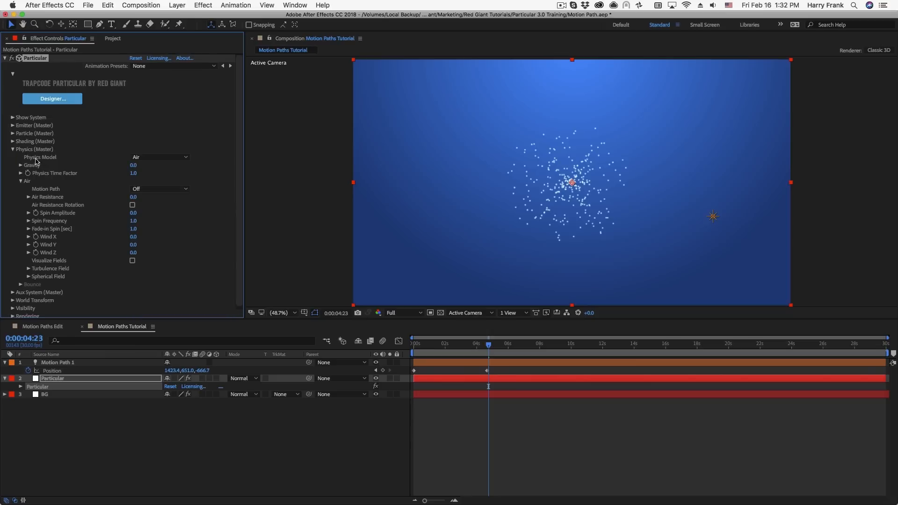
click(140, 189)
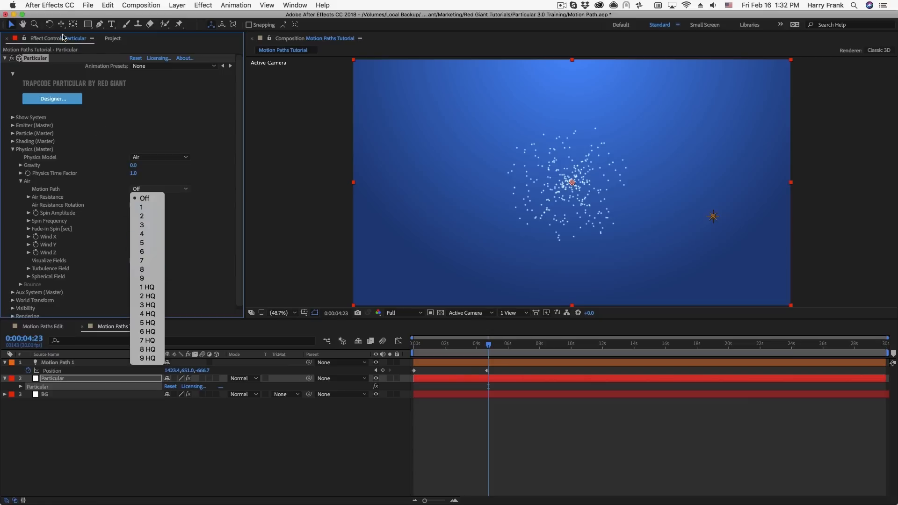
click(154, 208)
click(154, 191)
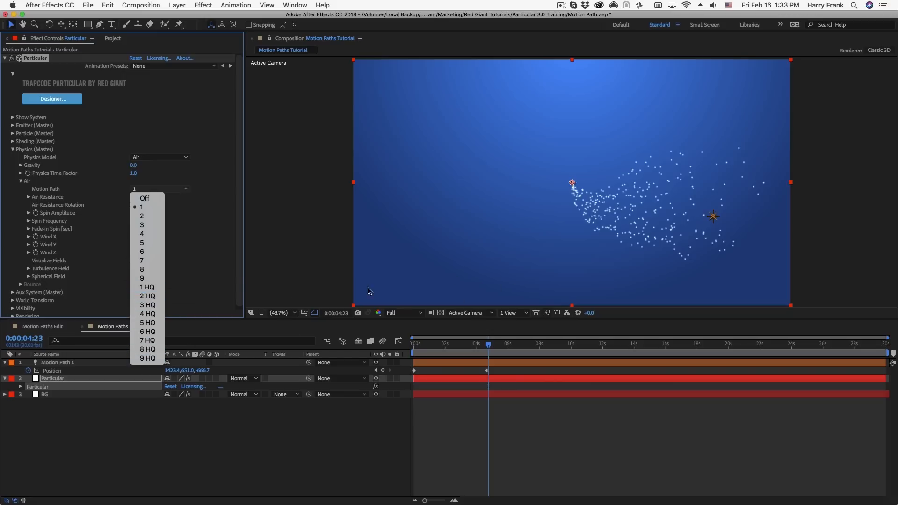
click(141, 207)
click(158, 188)
click(565, 281)
Preview the particle motion and bend the start of the Motion Path 1 curve further downward
click(421, 347)
key(space)
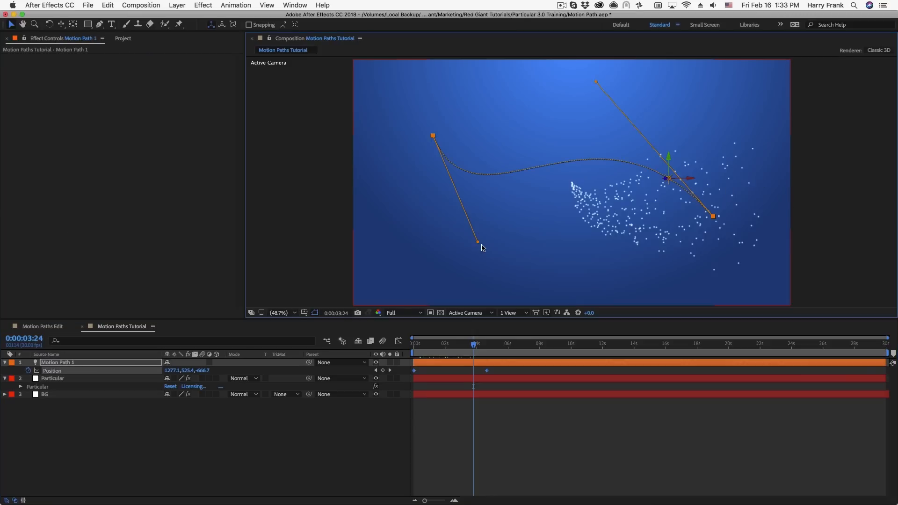
drag(500, 245, 518, 277)
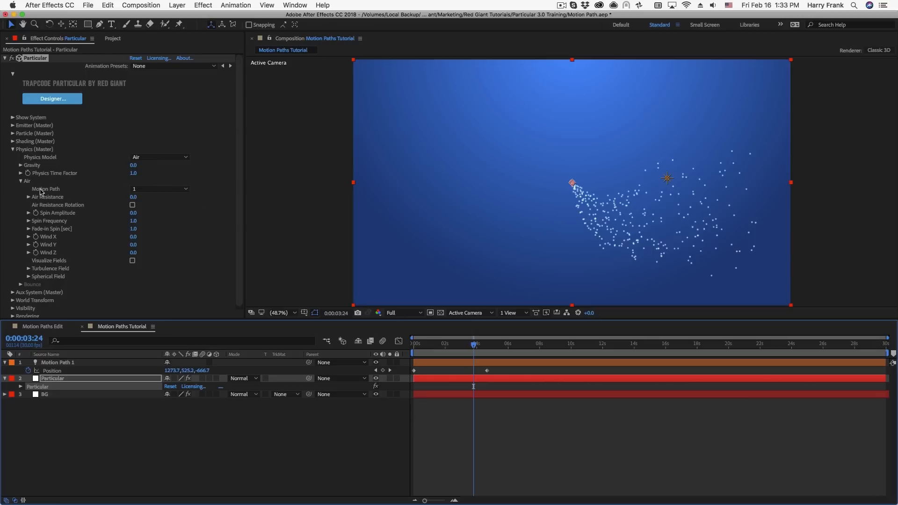
Reduce Particular's master emitter Velocity to 8.0 so the particles follow the path more tightly
click(13, 125)
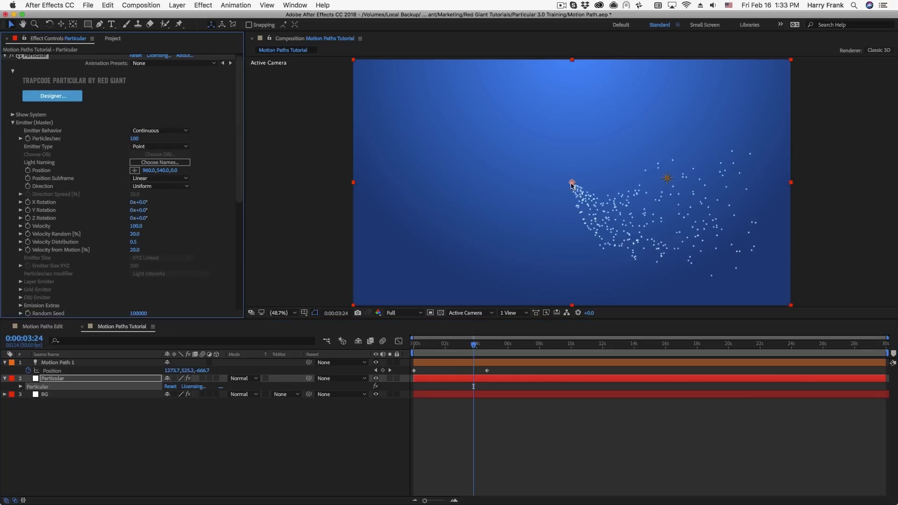
drag(141, 231, 102, 231)
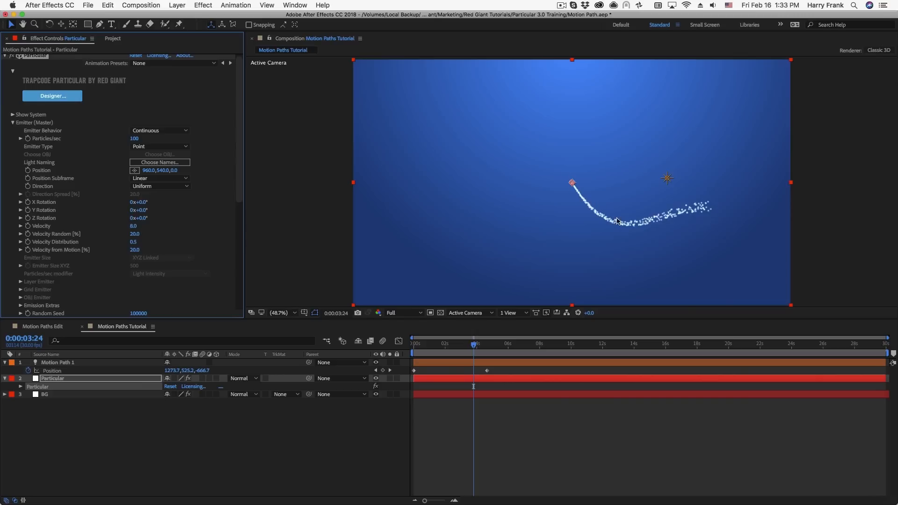
Move Motion Path 1's end Position keyframe earlier to 0:00:04:05 and scrub through the particle motion
drag(487, 371, 501, 358)
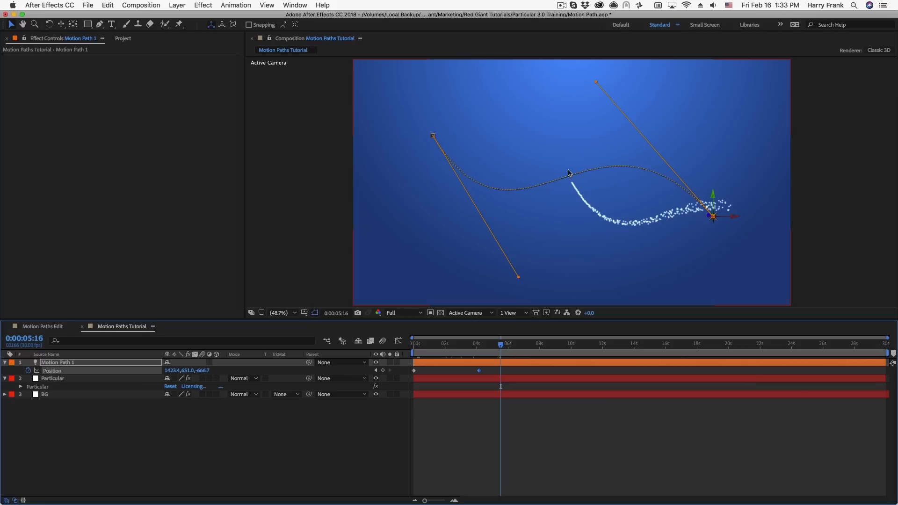
click(42, 387)
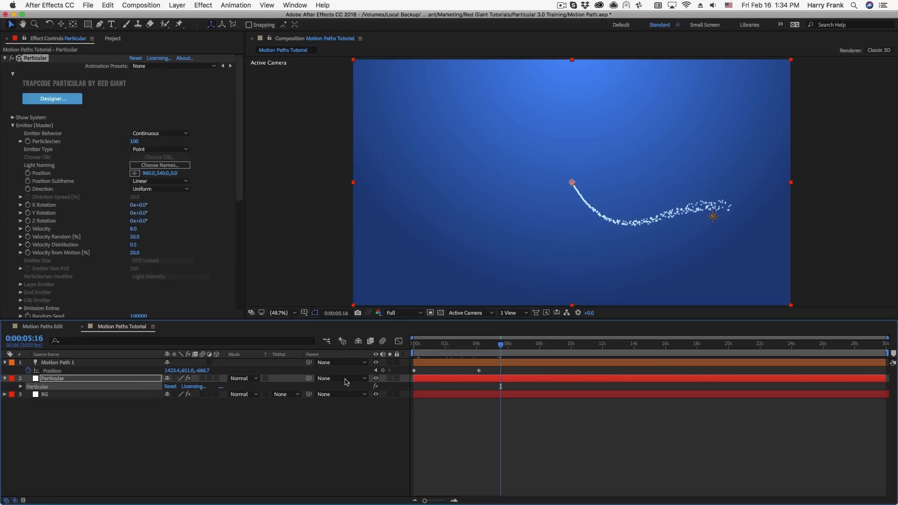
drag(431, 357, 487, 357)
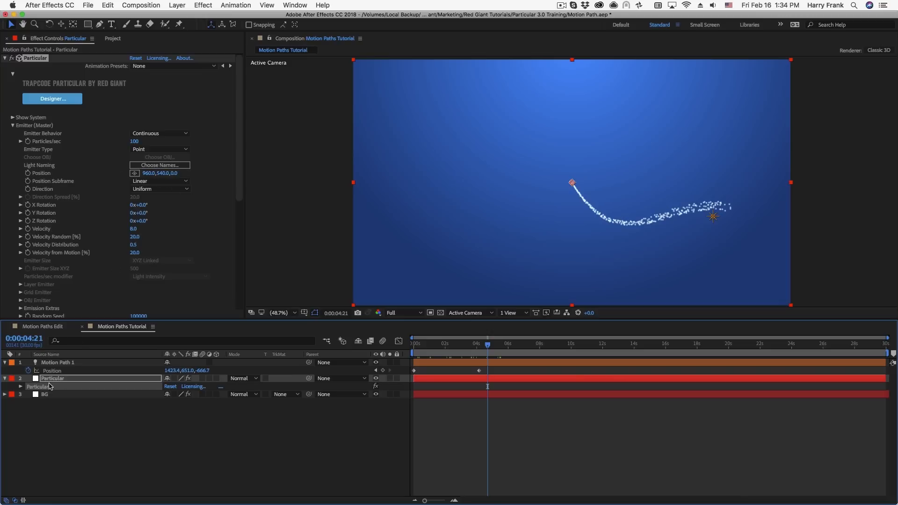
Copy Motion Path 1's first-frame X position, 501.0, into Position X of Particular's master emitter
key(Home)
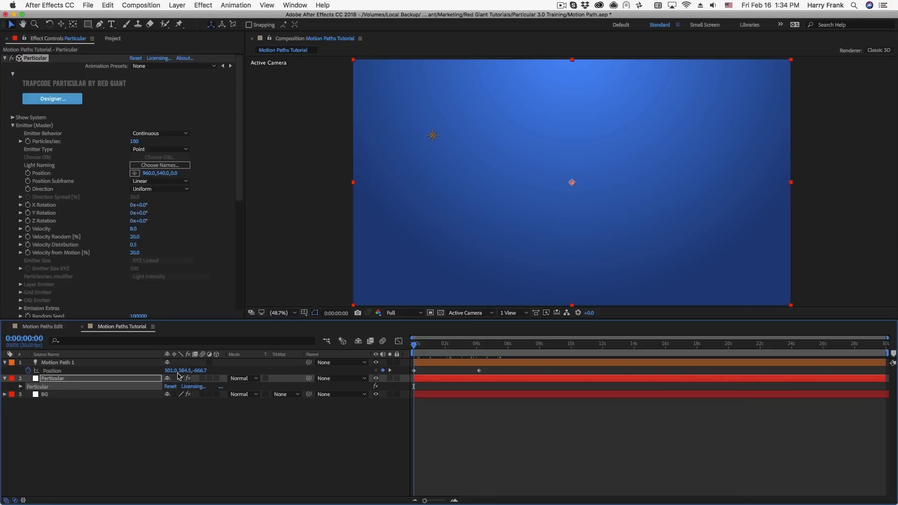
click(174, 371)
key(super+c)
click(148, 174)
key(super+v)
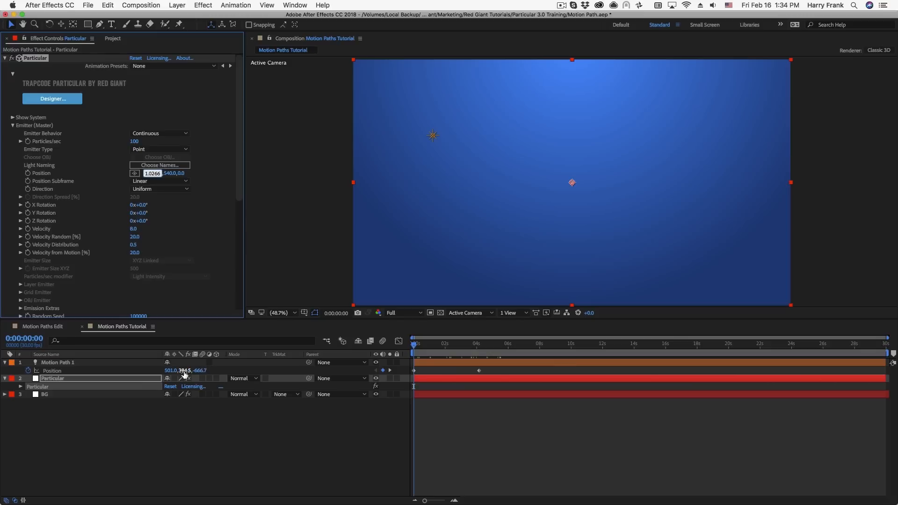
Nudge Motion Path 1's first-frame Y position to 385.3 and copy that value into the master emitter's Position Y
drag(186, 371, 196, 372)
click(186, 370)
key(super+c)
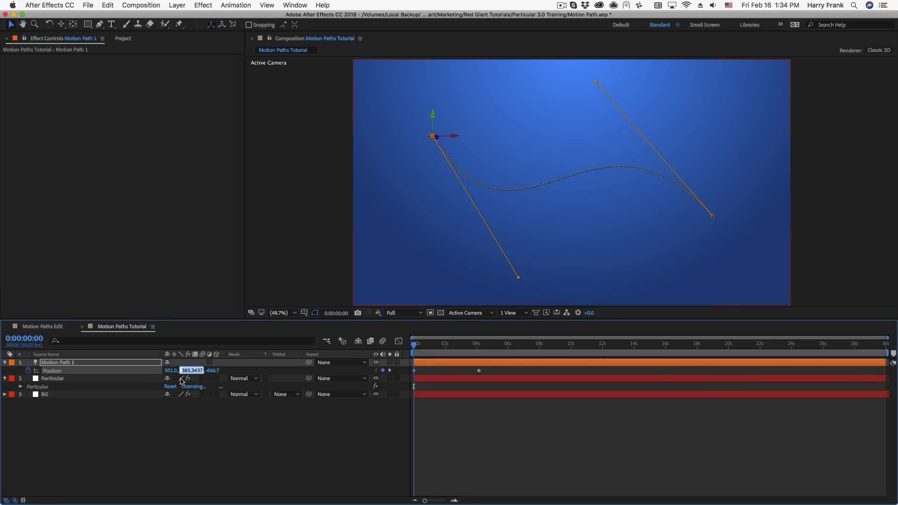
click(60, 386)
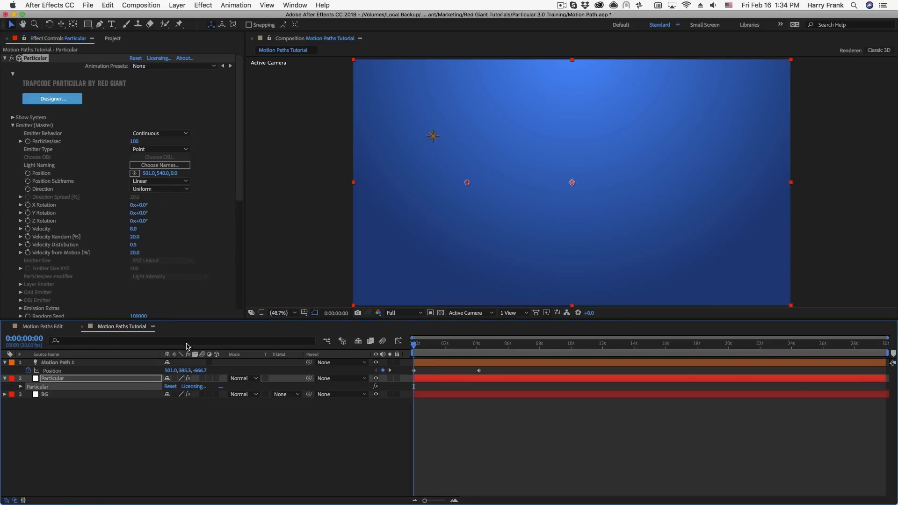
click(161, 173)
key(super+v)
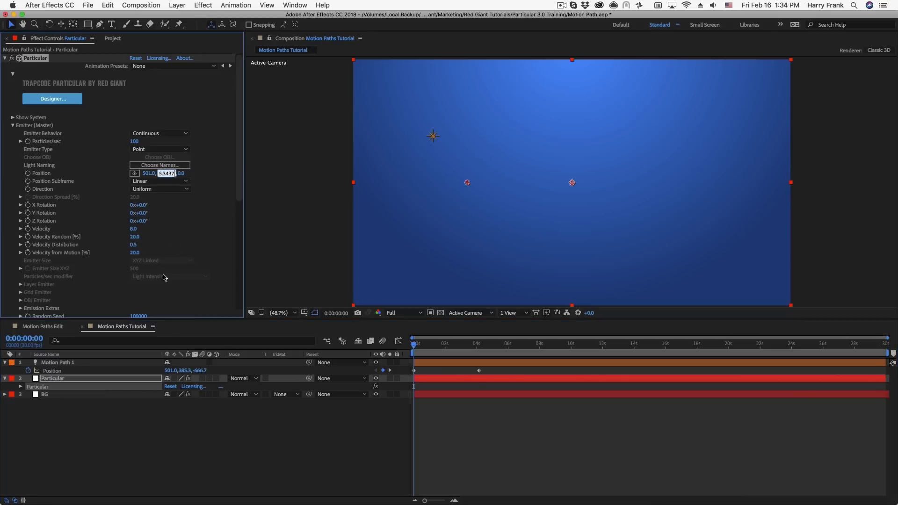
Set the master emitter's Position Z to -666.7 to match Motion Path 1
click(202, 383)
click(144, 446)
click(173, 174)
text(-666.7)
Preview the particles from their new emitter position and compare the trail with Motion Path 1's curve
click(464, 358)
key(space)
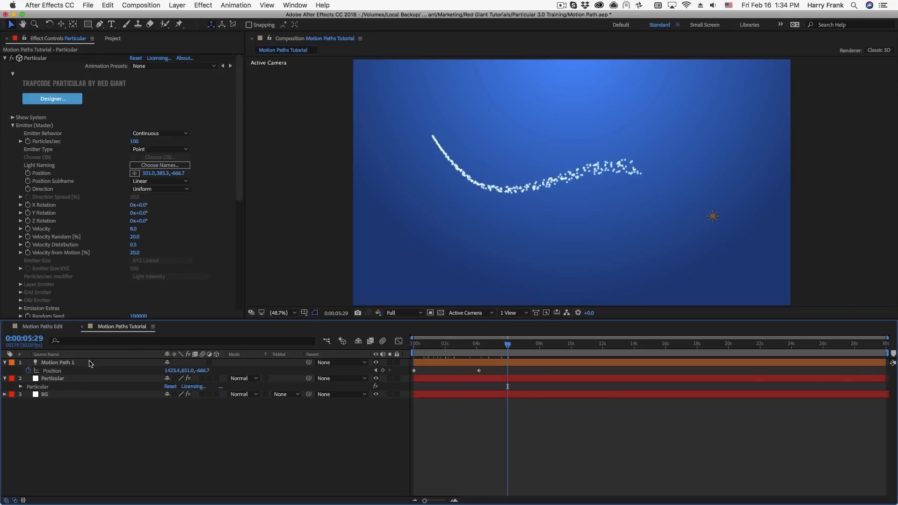
click(62, 363)
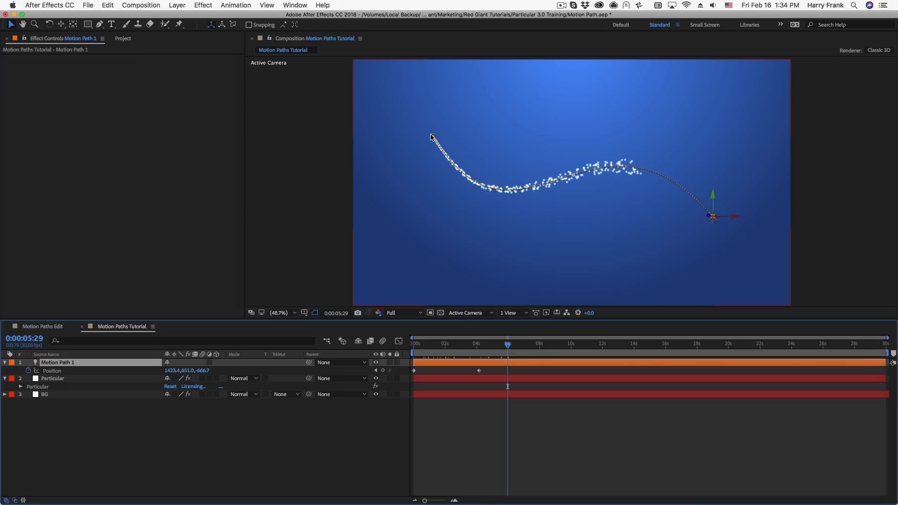
click(45, 387)
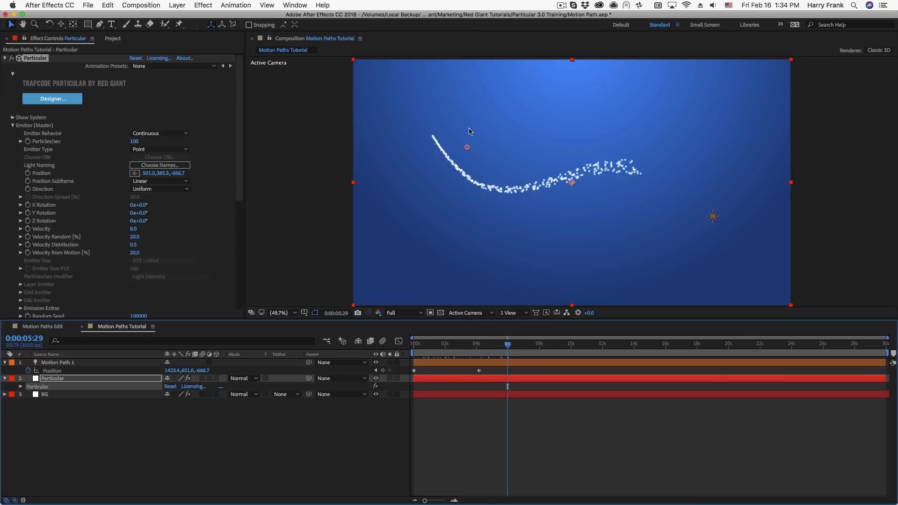
Set Particular's master particle Life to 6.0 seconds so the particles travel the full length of the path
drag(480, 346, 500, 347)
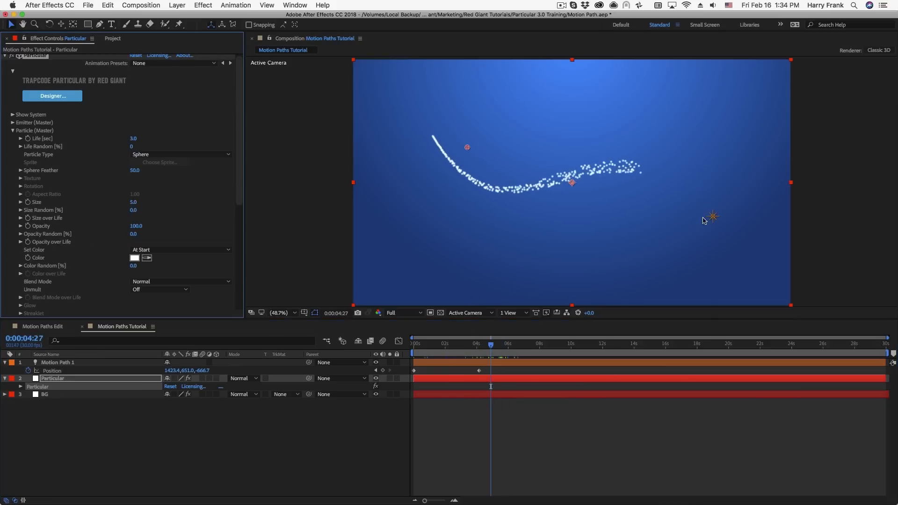
click(132, 139)
key(Return)
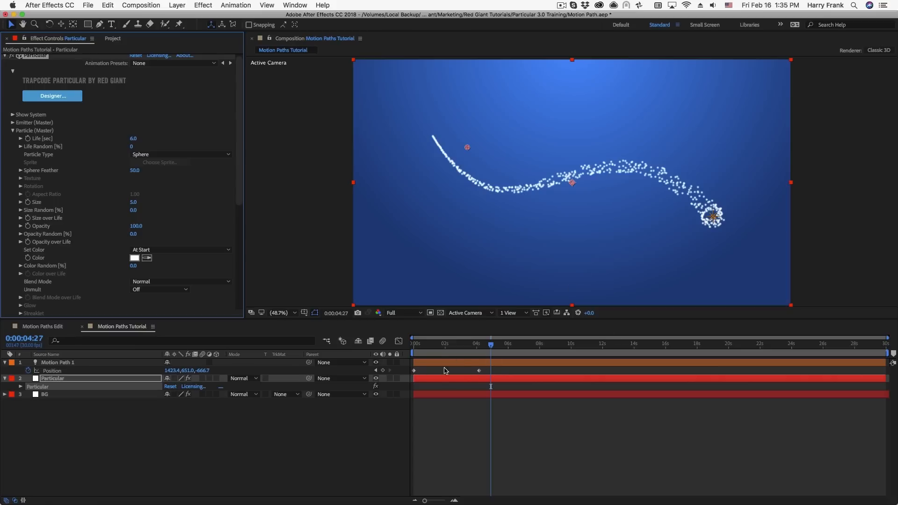
Examine the particles past Motion Path 1's last Position keyframe and review Particular's master Air physics settings
click(478, 371)
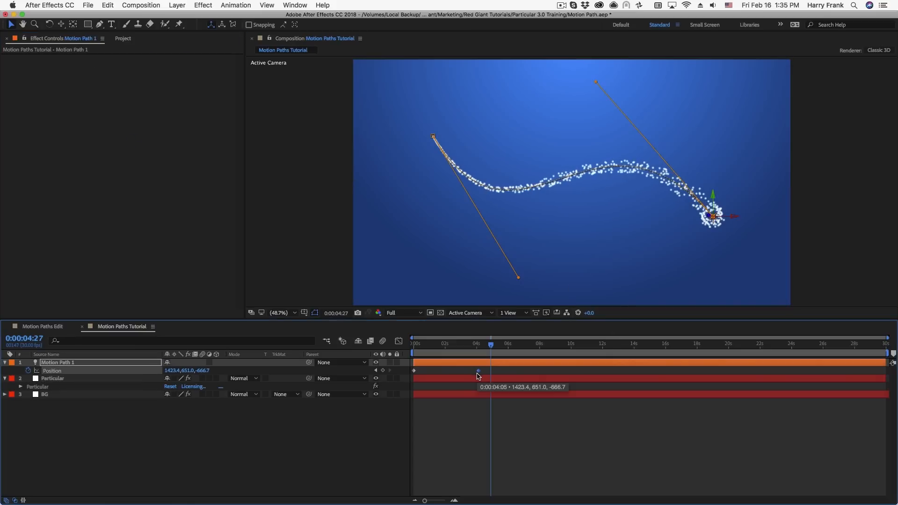
drag(485, 354, 510, 345)
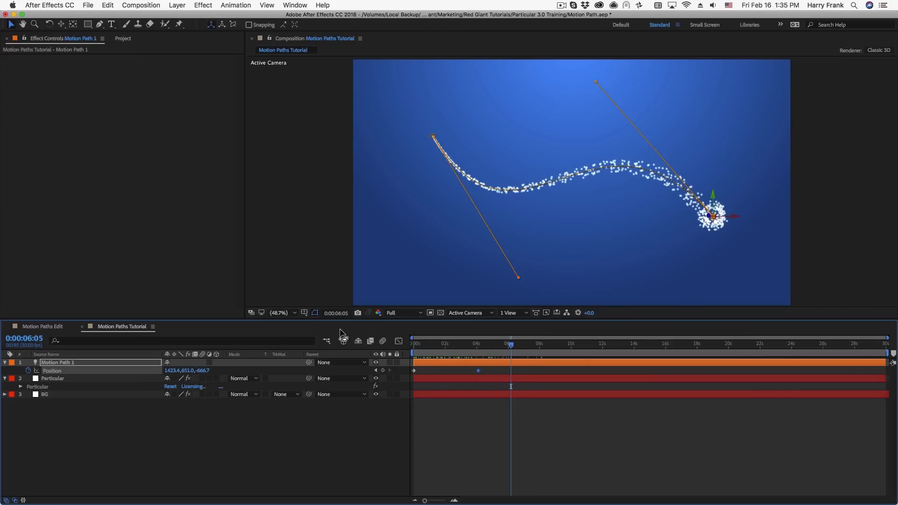
click(50, 385)
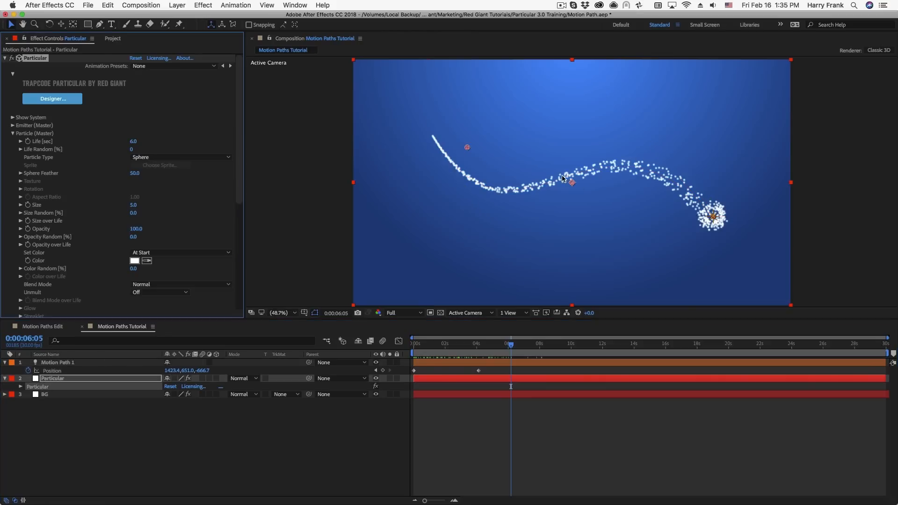
click(13, 134)
click(13, 149)
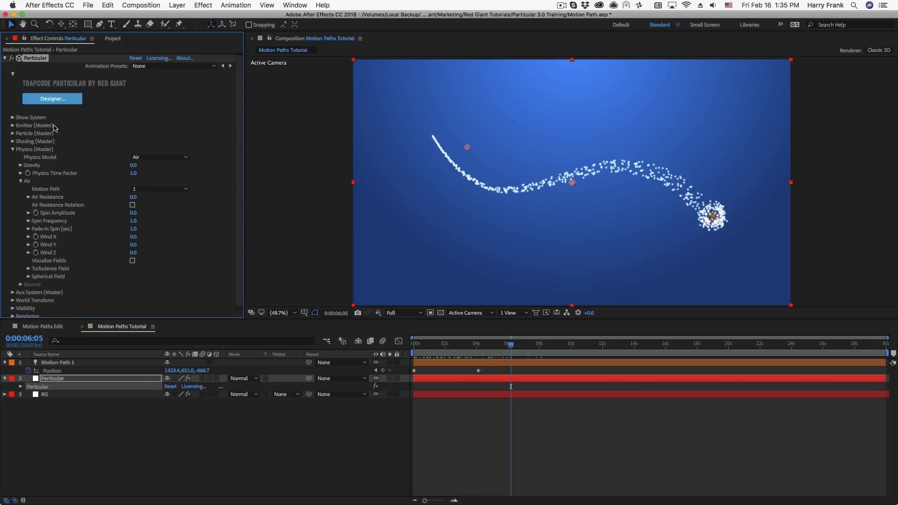
click(12, 149)
click(12, 133)
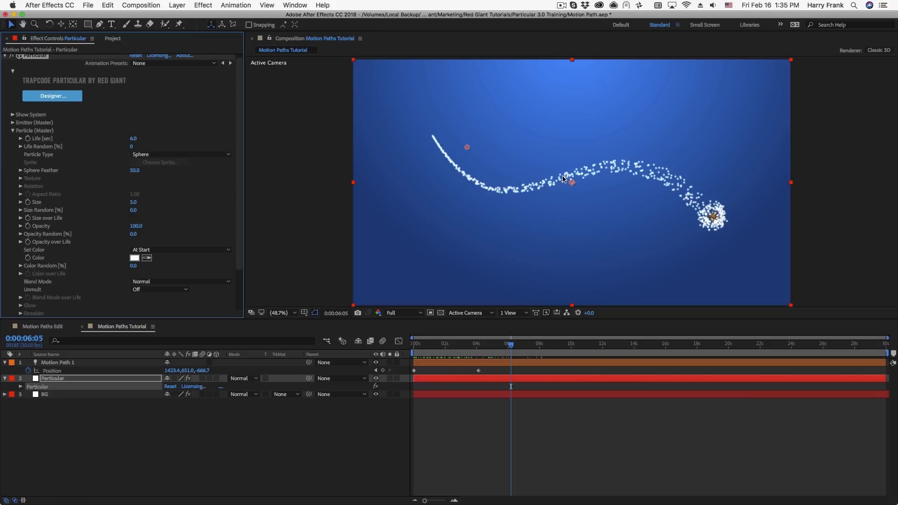
Set the master Particle Type to Sprite Colorize with the Basic Arrow sprite, and set its Size to 22.7
click(138, 154)
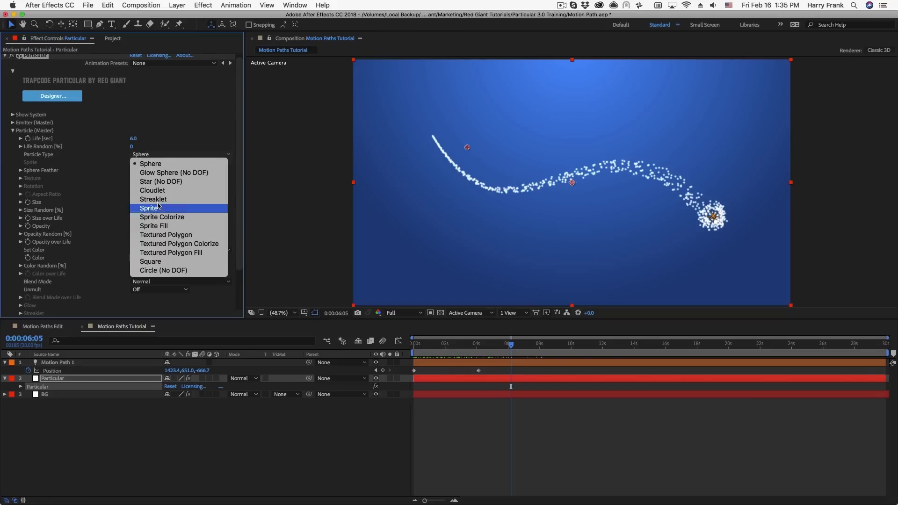
click(163, 221)
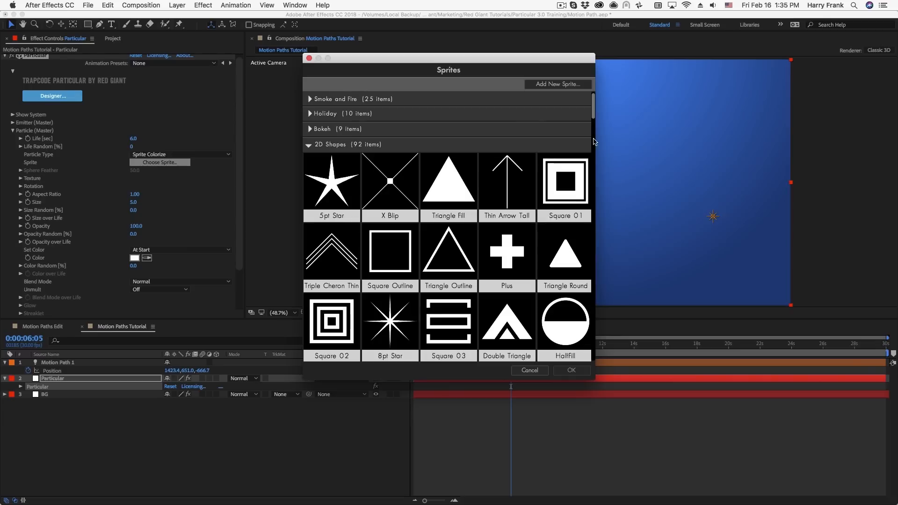
scroll(555, 210, down, 20)
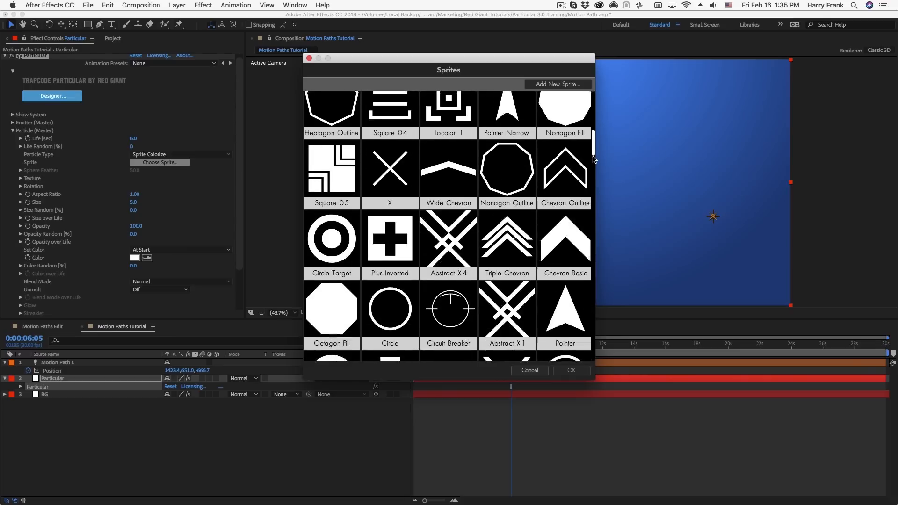
double_click(555, 211)
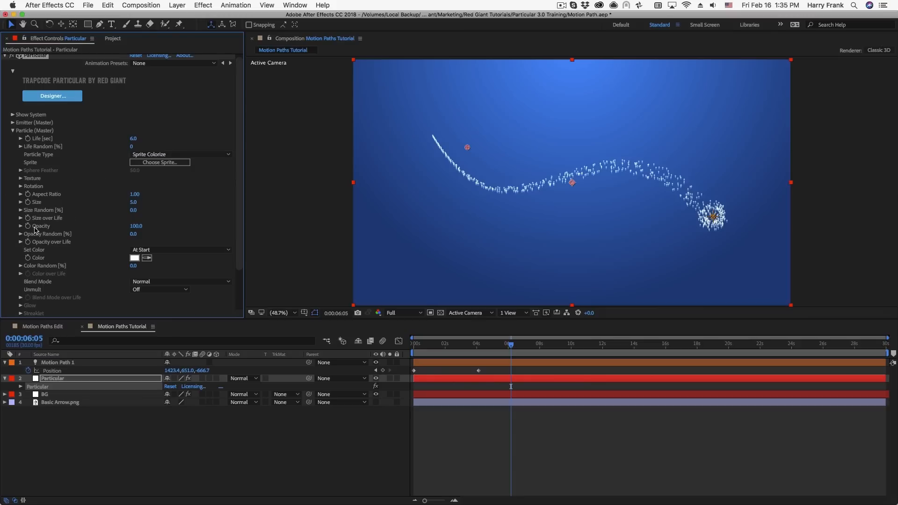
drag(133, 202, 221, 208)
Turn on Orient to Motion for the arrow particles and set their Rotate Z to 90°
scroll(55, 206, down, 3)
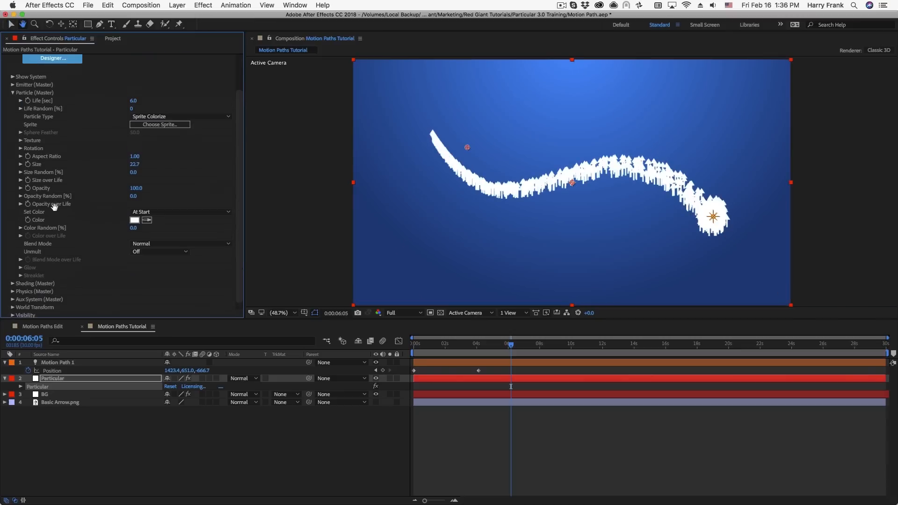
click(21, 148)
click(143, 156)
click(150, 175)
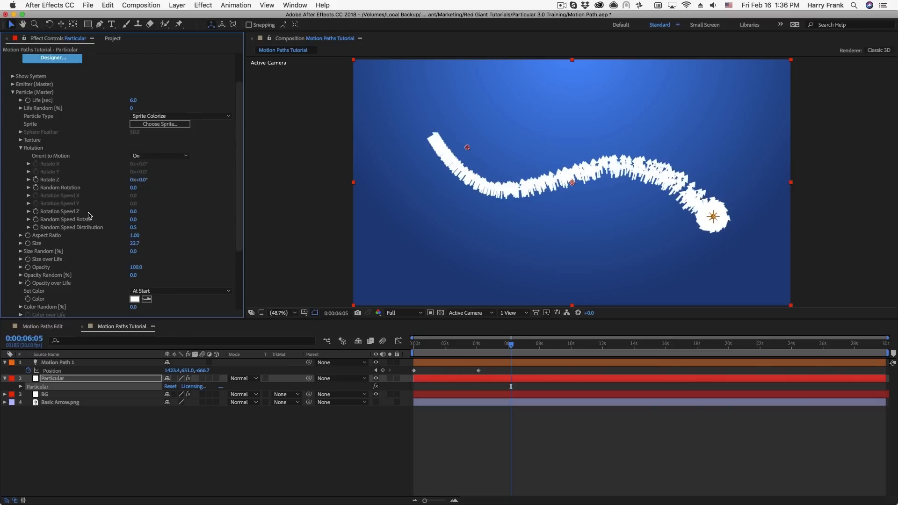
click(143, 181)
text(90)
key(Return)
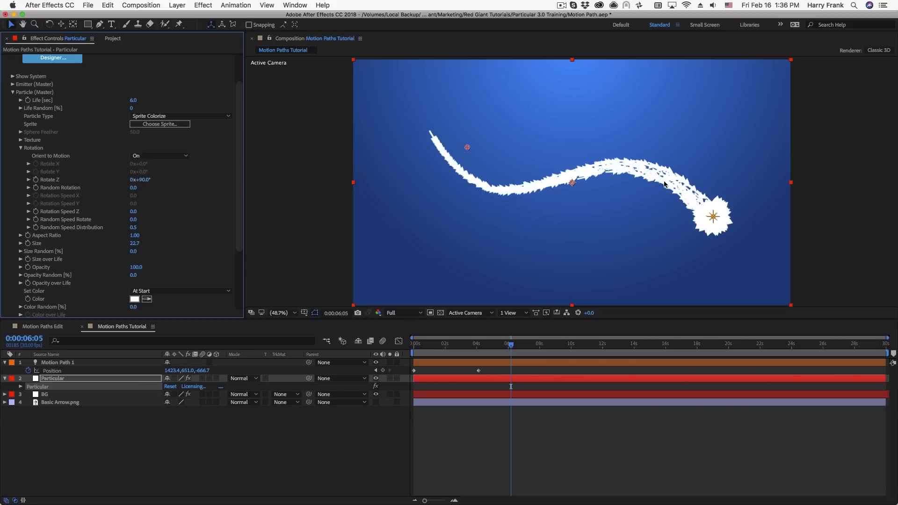
Set the master emitter's Particles/sec to 25 to thin out the arrows
click(14, 83)
click(134, 100)
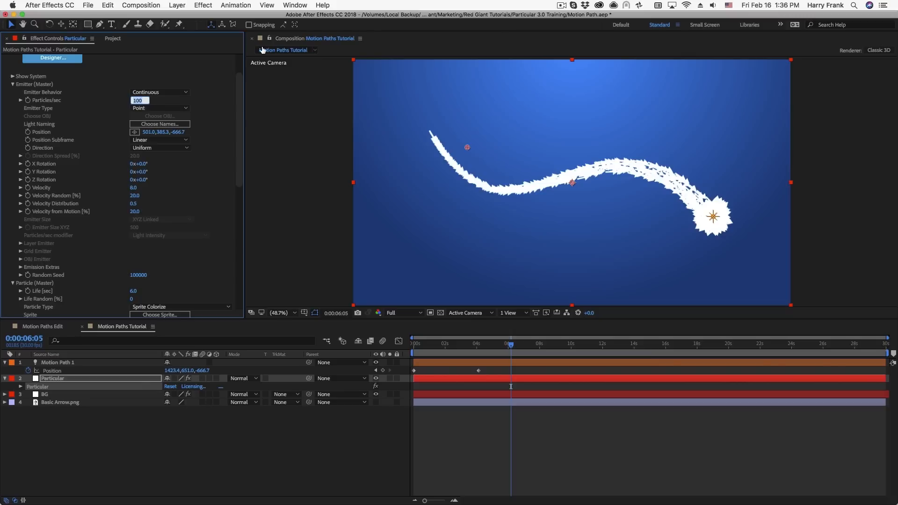
key(Return)
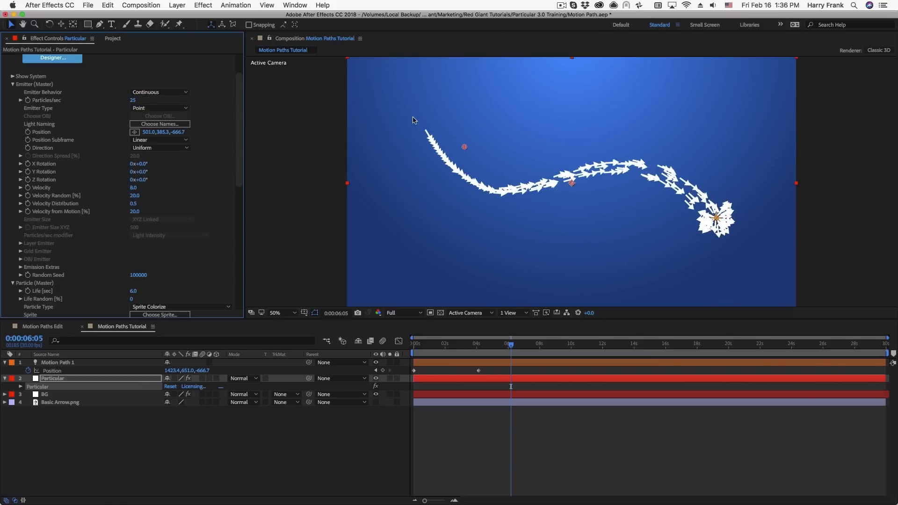
Inspect the arrows up close at several times to check how they orient along the motion path
key(.)
key(space)
drag(541, 141, 525, 132)
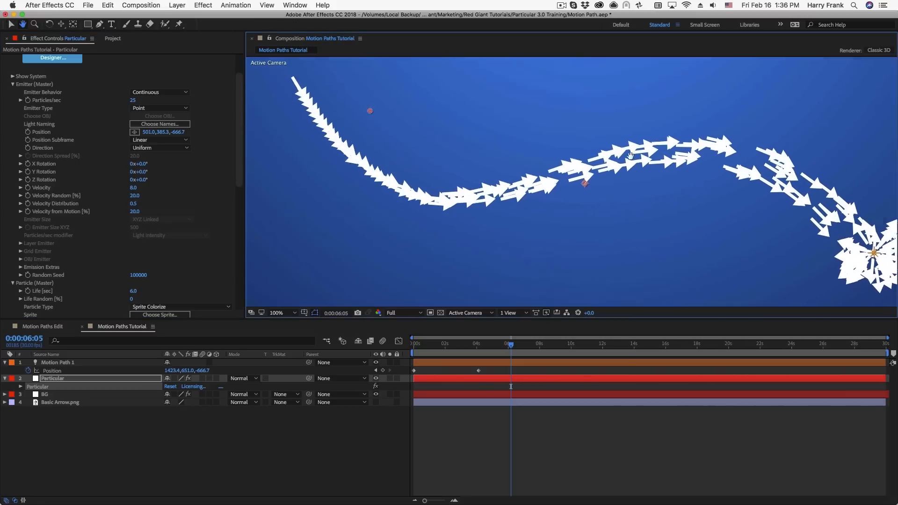
click(431, 344)
mouse_move(431, 345)
mouse_down()
mouse_move(472, 344)
mouse_move(421, 344)
mouse_up()
key(space)
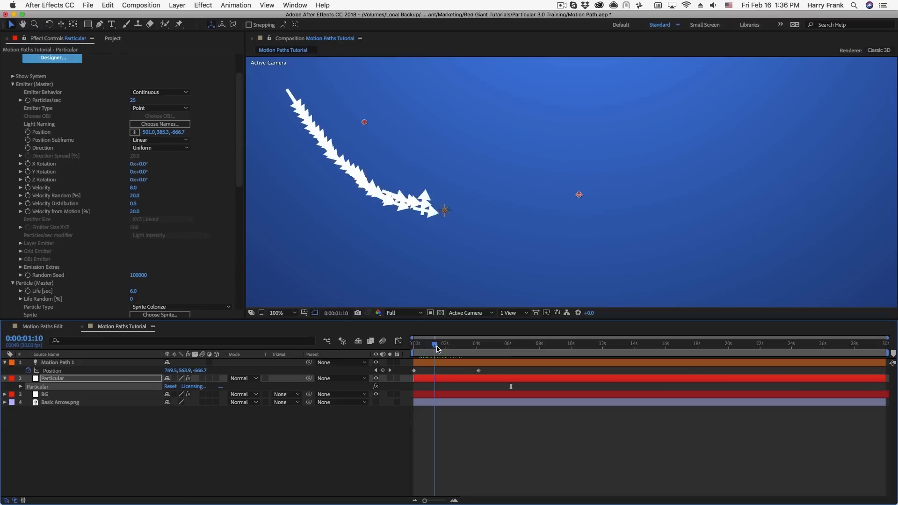
key(comma)
key(space)
drag(524, 162, 509, 174)
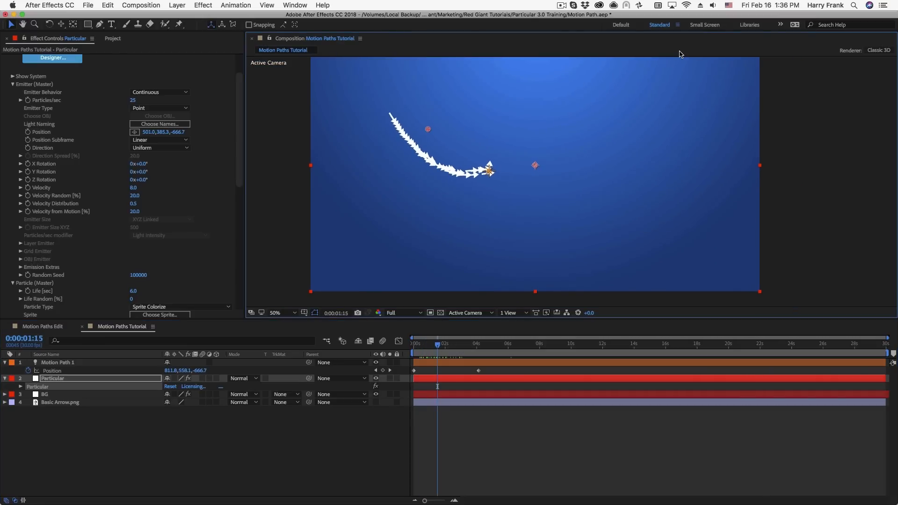
key(slash)
mouse_move(455, 350)
mouse_down()
mouse_move(425, 349)
mouse_move(461, 355)
mouse_up()
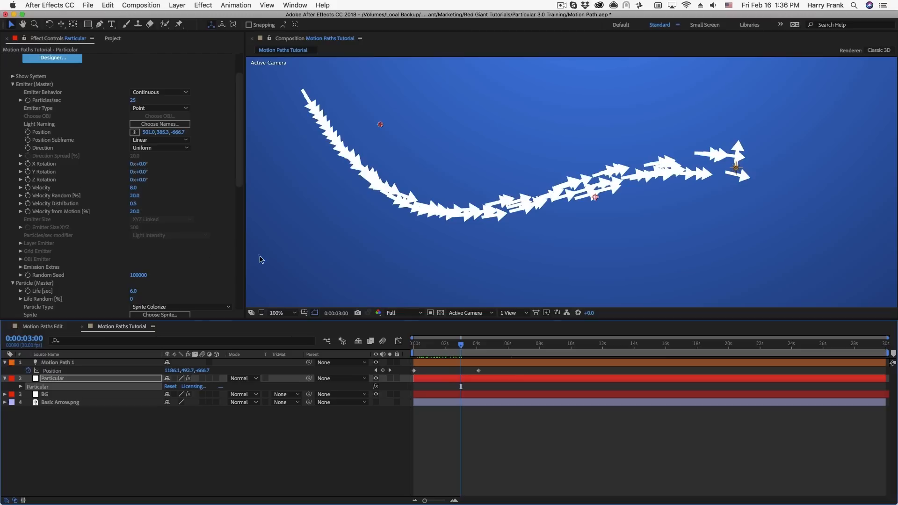
Review the master particle Rotation settings and check the arrows' travel along the path from the first frame
scroll(171, 240, down, 10)
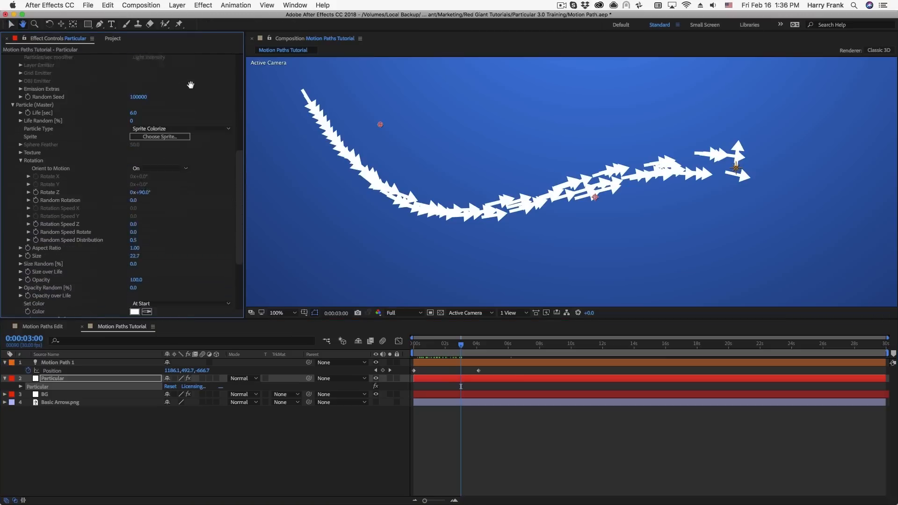
key(v)
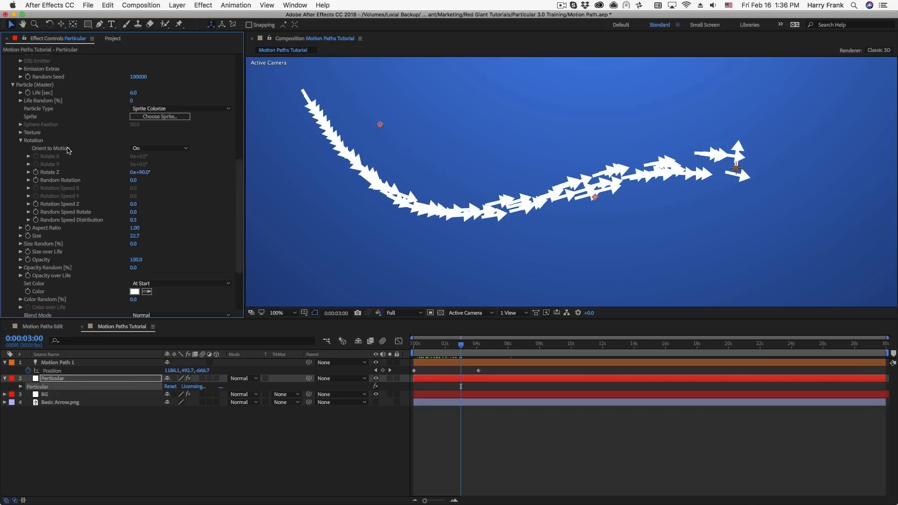
key(Home)
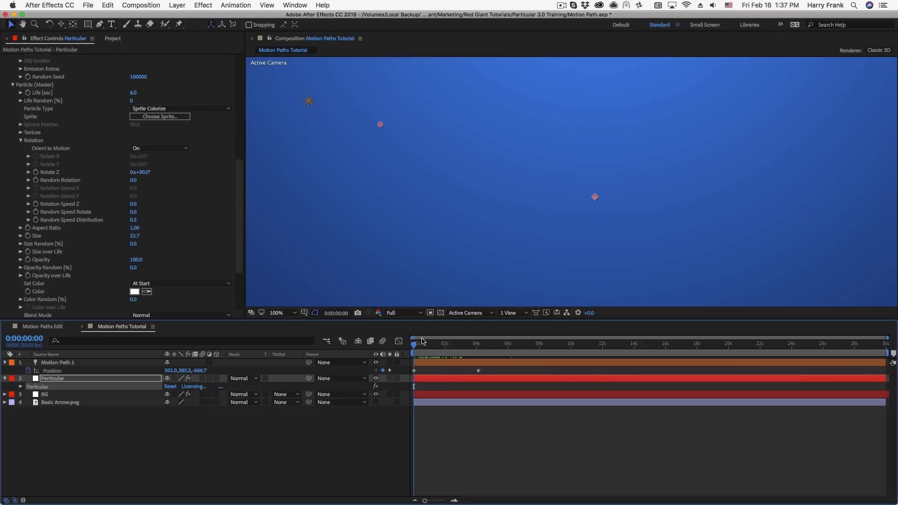
mouse_move(309, 101)
mouse_down()
mouse_move(372, 175)
mouse_move(427, 206)
mouse_move(511, 217)
mouse_up()
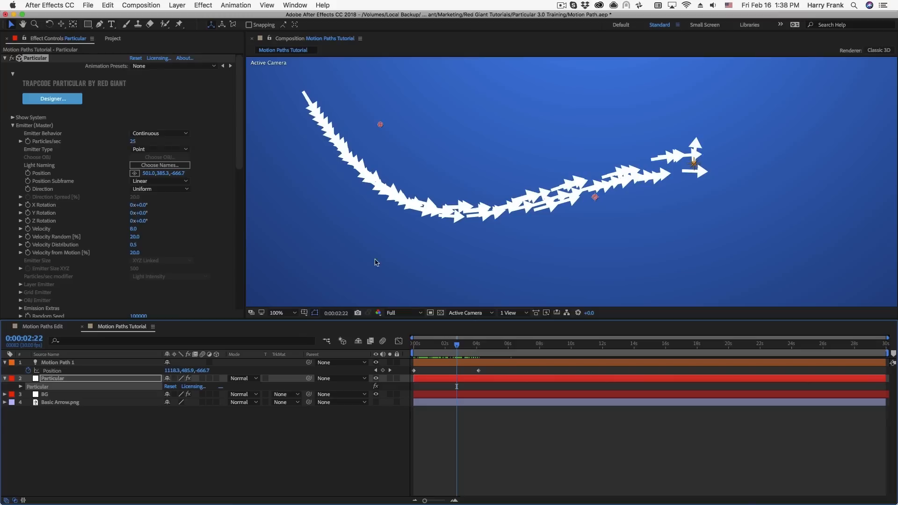
Keyframe the master emitter's Particles/sec to 0 on the first frame and 25 on the following frame, and preview the arrows
drag(423, 346, 401, 355)
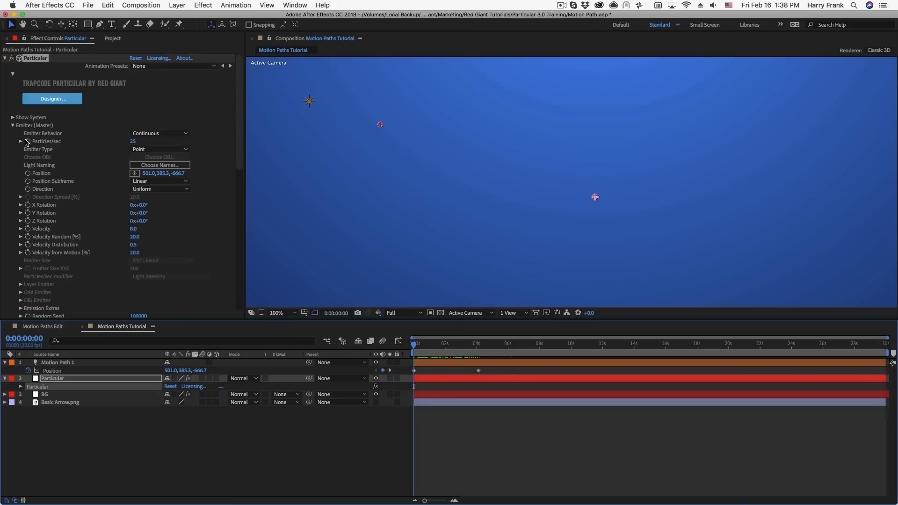
click(134, 141)
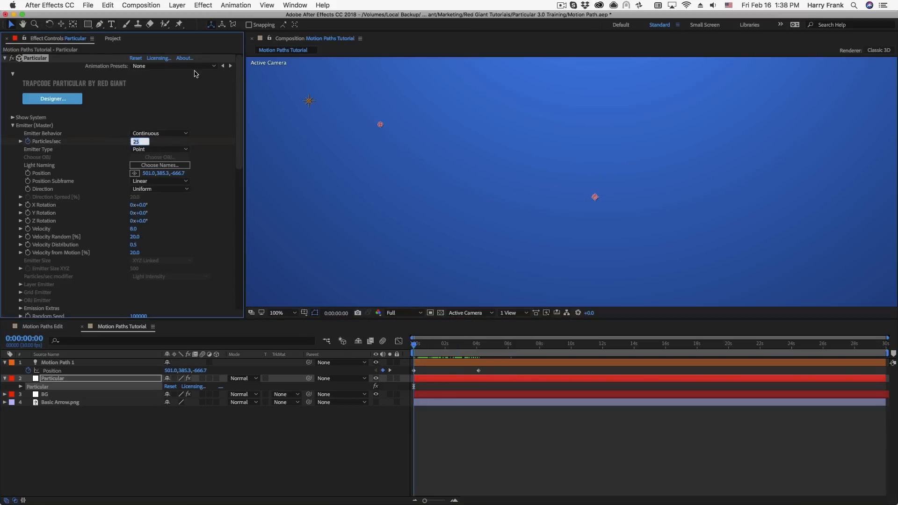
text(0)
key(Return)
key(Page_Down)
click(132, 141)
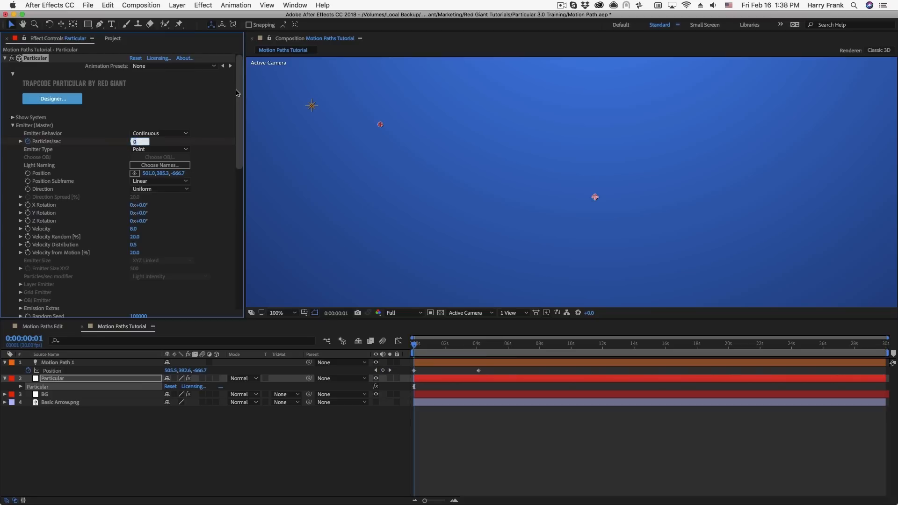
key(Return)
key(space)
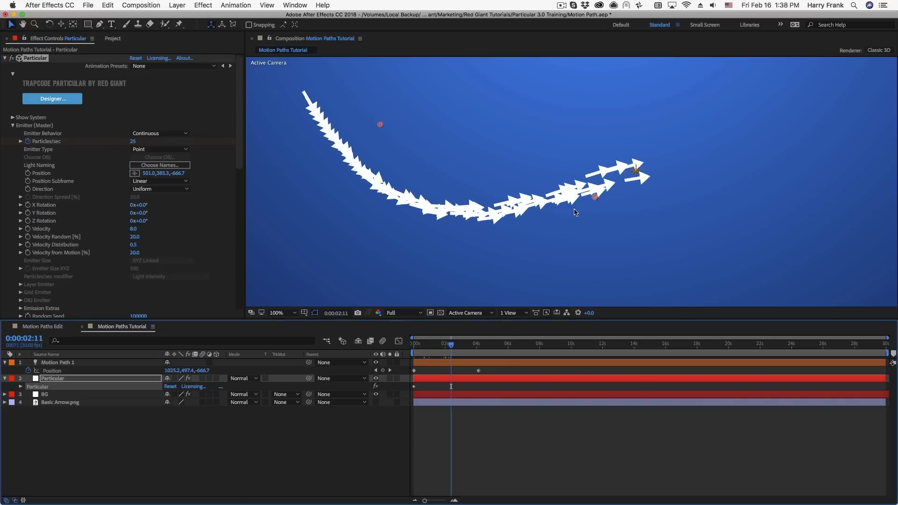
Try keyframing Particles/sec up to 505 at 0:00:02:11, reveal the animated property to check it, and undo the increase
drag(139, 144, 158, 146)
mouse_move(451, 344)
mouse_down()
mouse_move(411, 345)
mouse_move(458, 353)
mouse_up()
key(u)
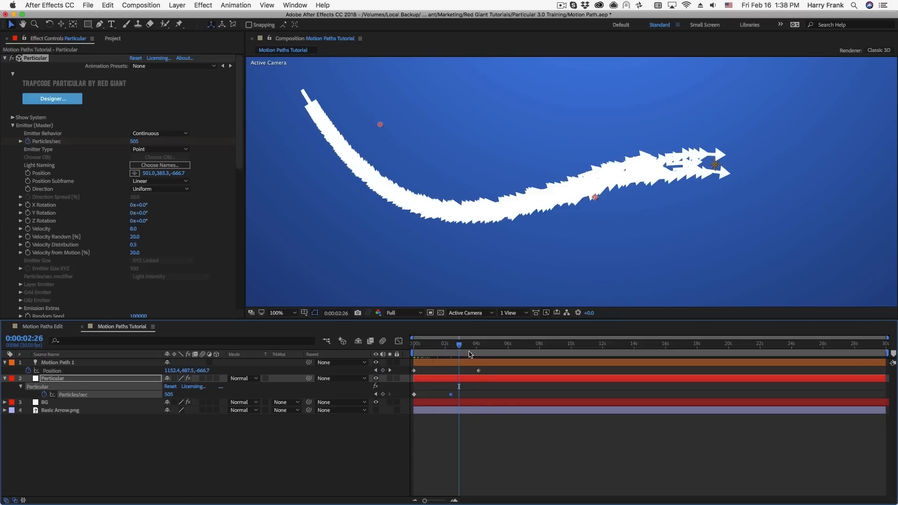
click(414, 346)
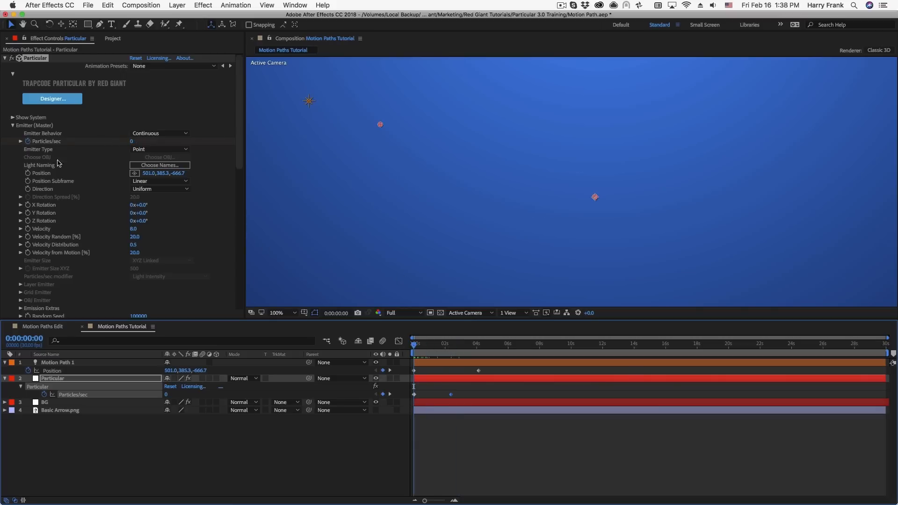
key(super+z)
Try enabling and removing an expression on Particles/sec, and try sliding the Particular layer along the timeline with its keyframes
drag(453, 344, 499, 349)
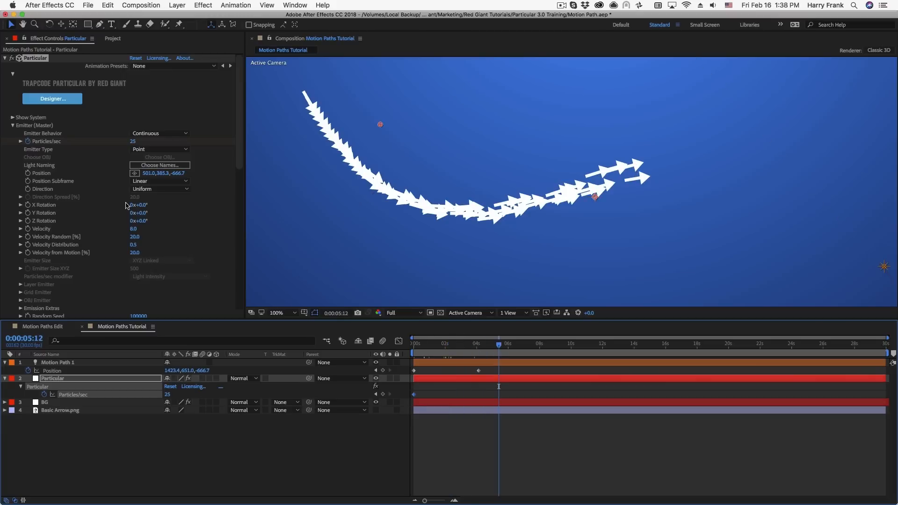
alt+click(28, 141)
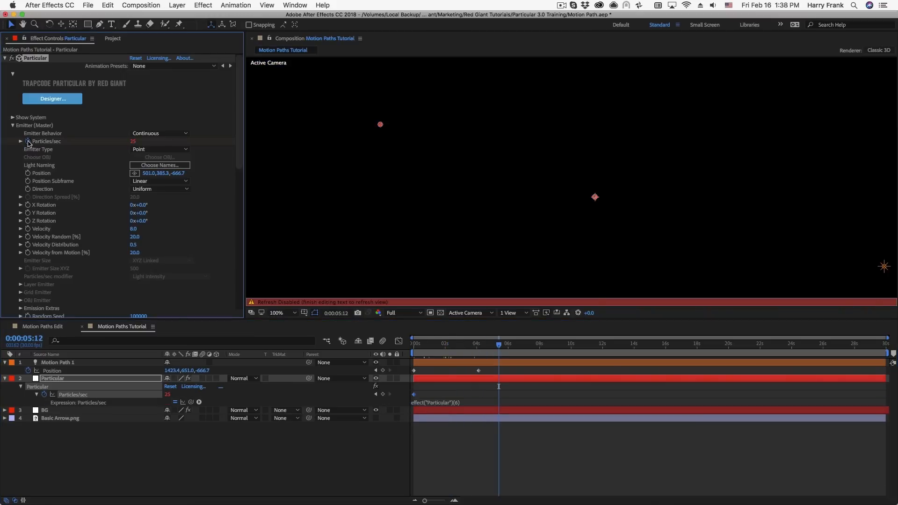
alt+click(28, 141)
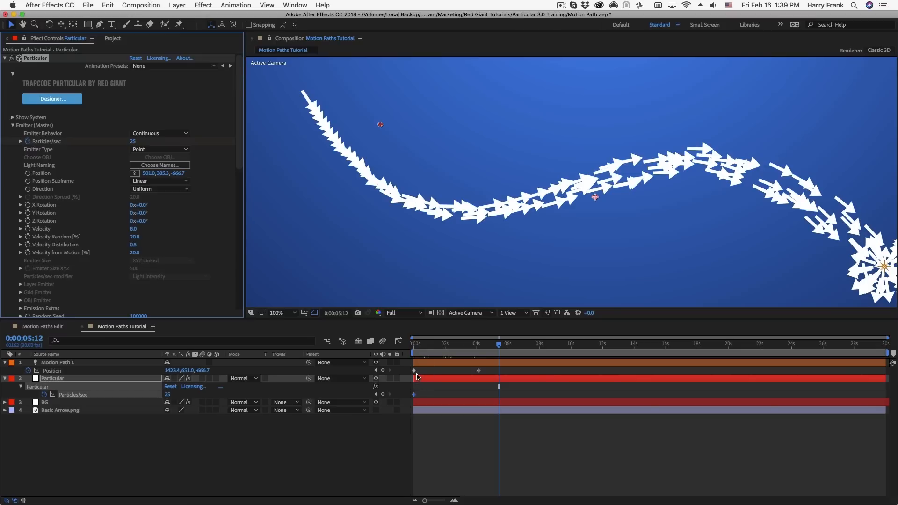
mouse_move(412, 378)
mouse_down()
mouse_move(457, 383)
mouse_move(422, 384)
mouse_move(439, 391)
mouse_move(428, 381)
mouse_up()
drag(423, 341, 413, 341)
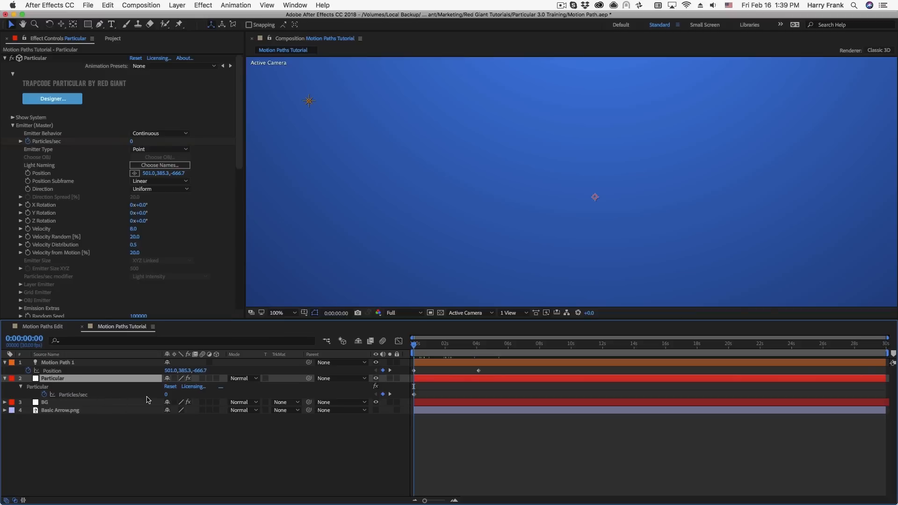
Remove the Particles/sec keyframes and drive the property with the expression if(time==inPoint) 0 else value
click(44, 394)
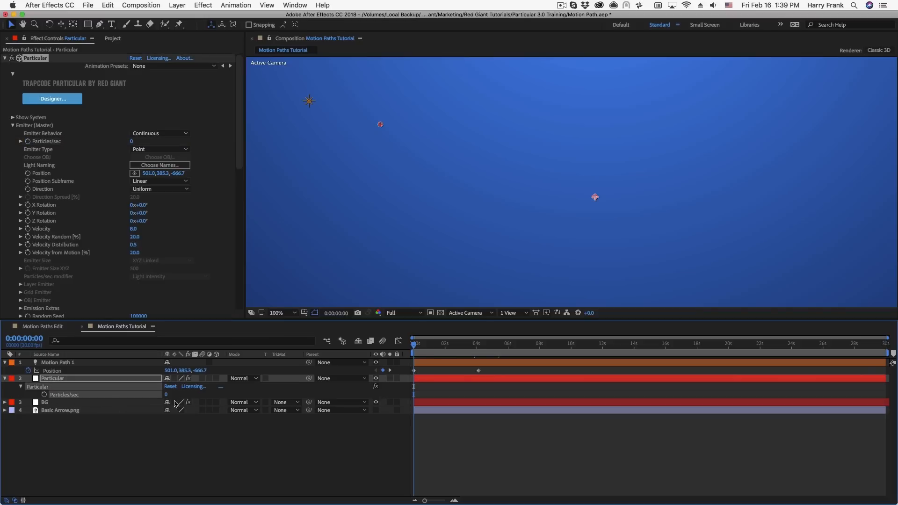
alt+click(44, 394)
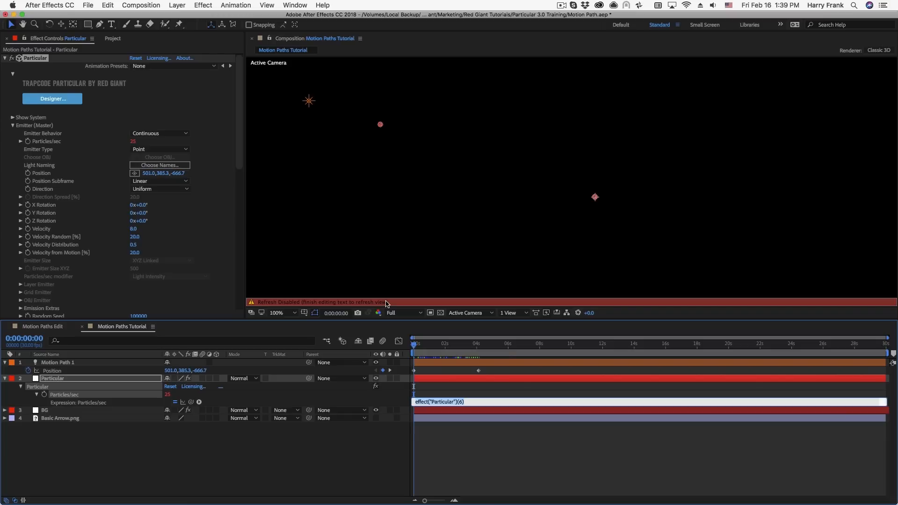
key(BackSpace)
text(else 25)
key(BackSpace)
text(time==)
key(BackSpace)
text(=)
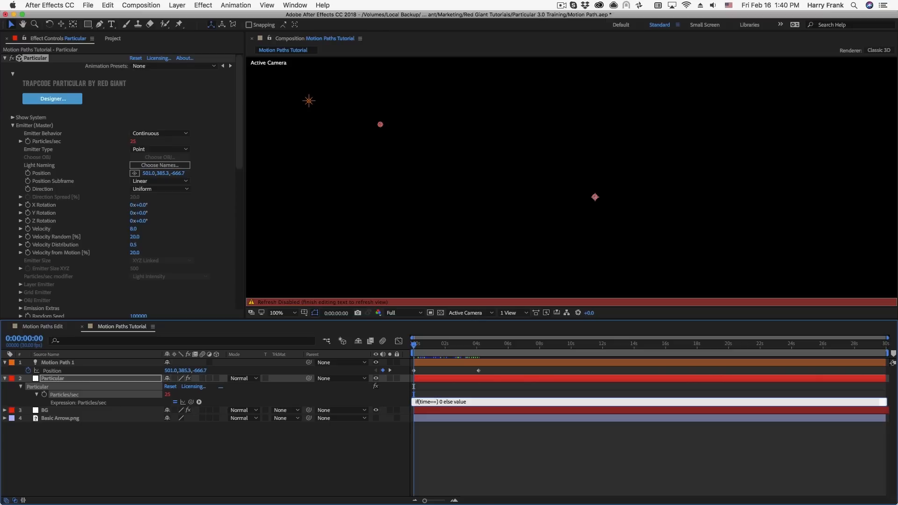
text(inPoint)
click(442, 385)
Test the expression by starting the Particular layer at about 0:00:01:25, and return the layer to the first frame
drag(442, 379, 468, 381)
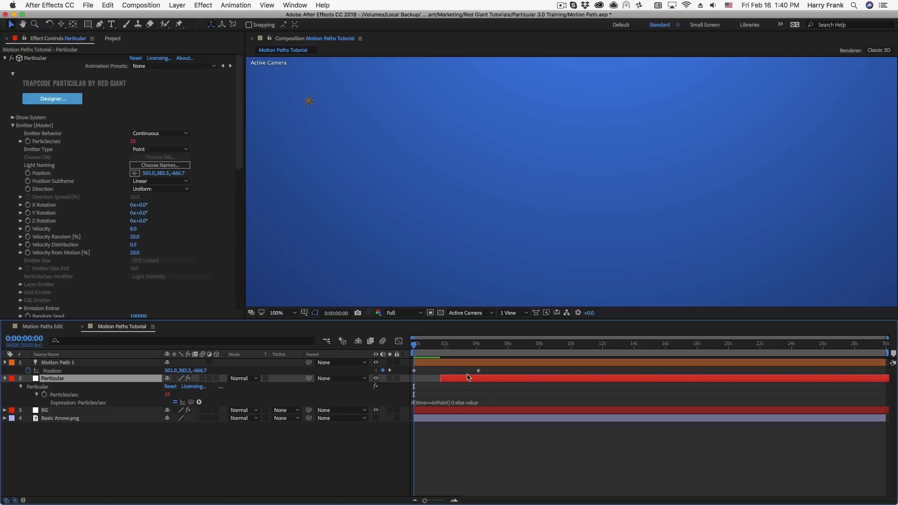
drag(432, 347, 414, 347)
click(443, 352)
drag(463, 380, 467, 378)
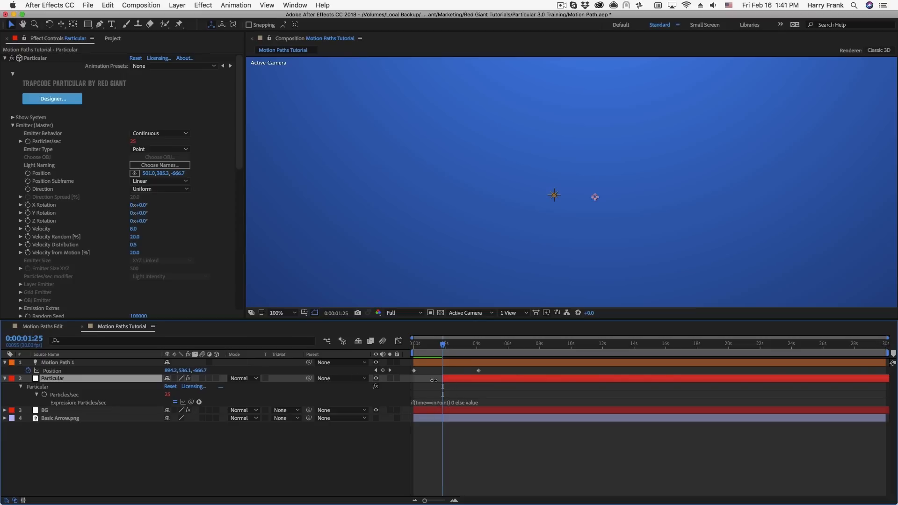
drag(457, 380, 445, 344)
click(433, 345)
key(Page_Up)
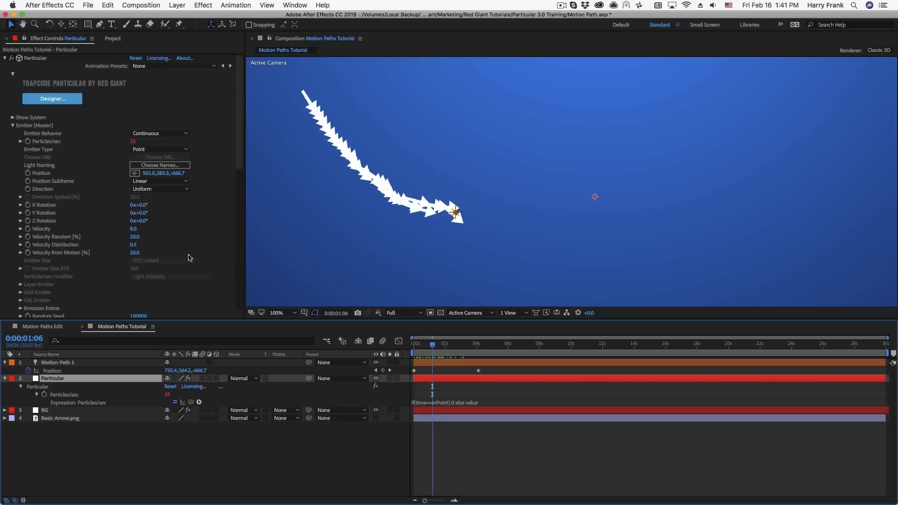
Change the master emitter's Emitter Type to Box
scroll(200, 184, down, 5)
scroll(187, 170, down, 7)
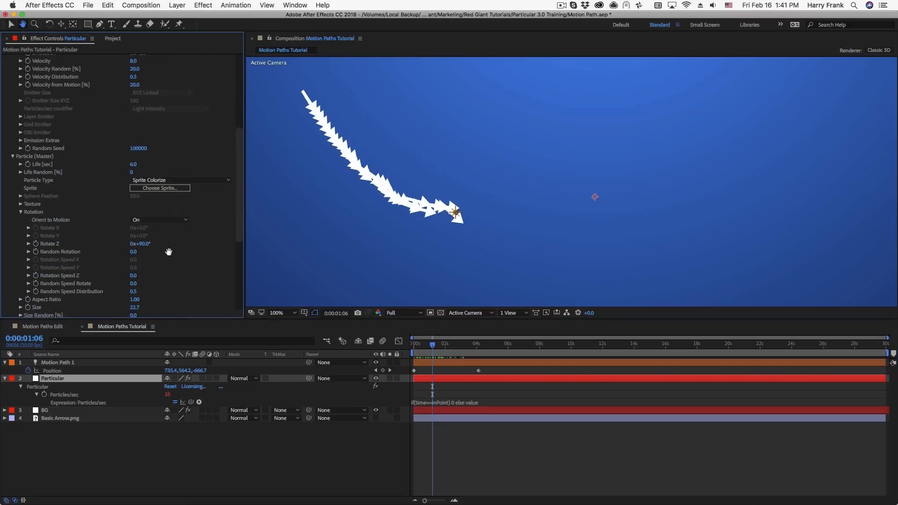
scroll(194, 172, up, 10)
key(v)
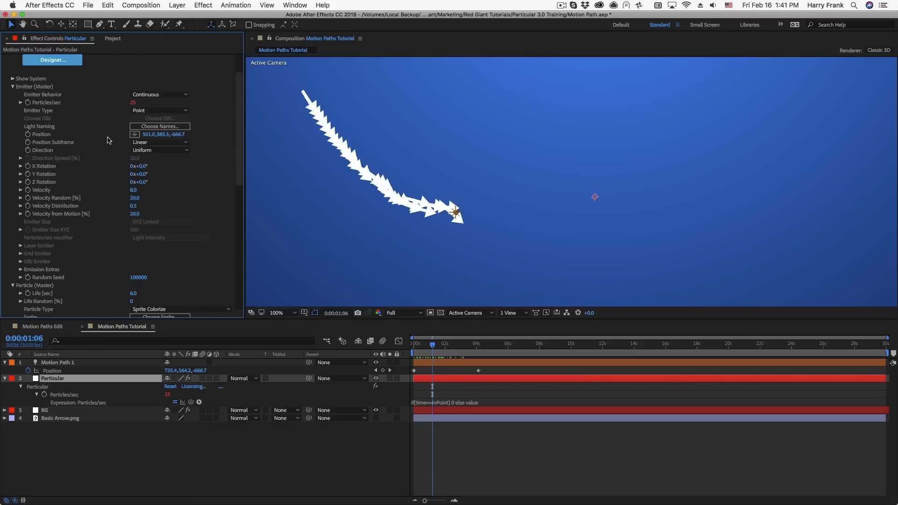
click(144, 111)
click(145, 129)
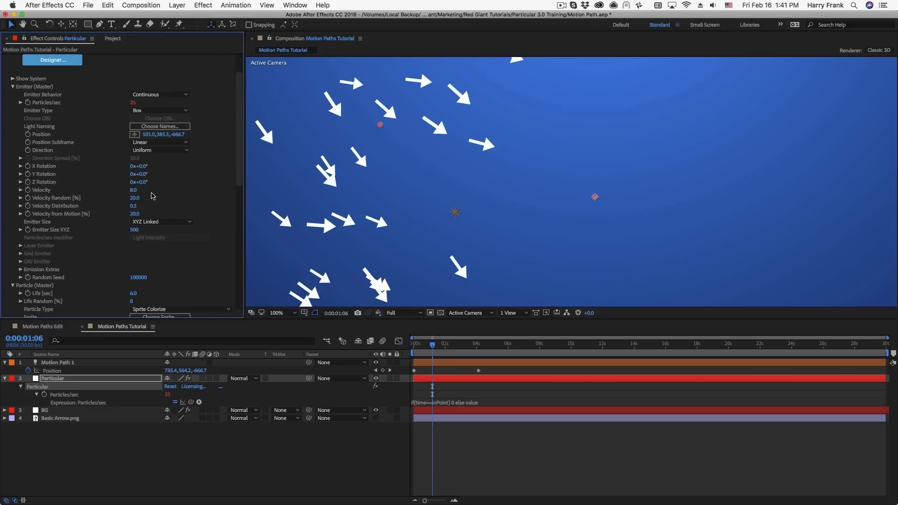
Switch Emitter Size to XYZ Individual and set size X to 0, Y to 31 and Z to 0
click(140, 222)
click(141, 240)
click(140, 229)
text(0)
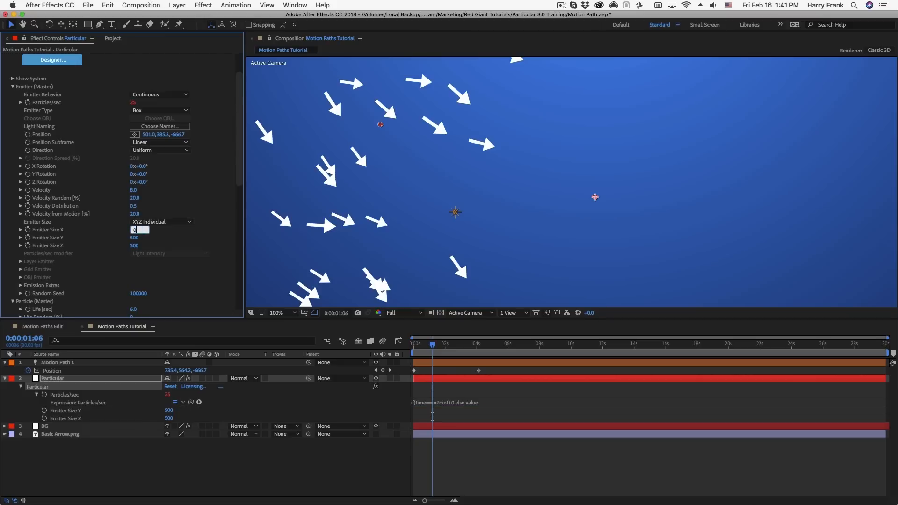
key(Tab)
key(Tab)
text(0)
key(shift+Tab)
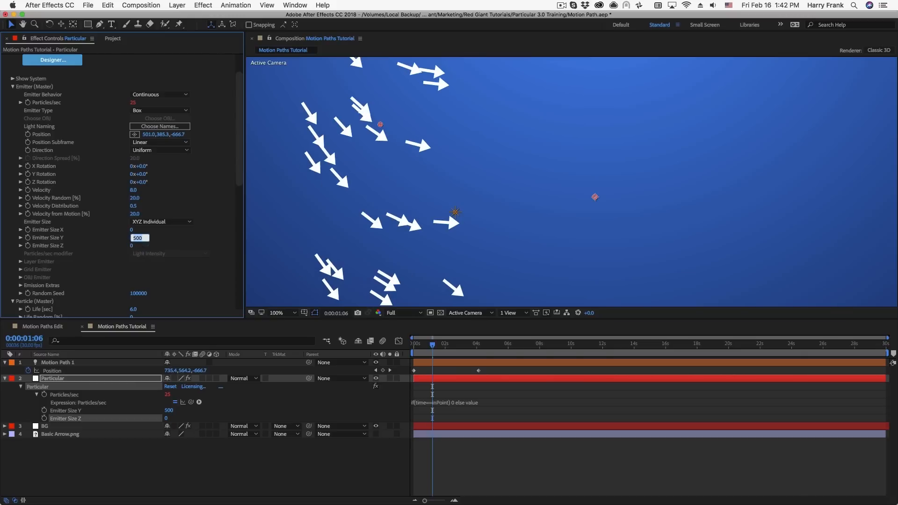
text(25)
key(Return)
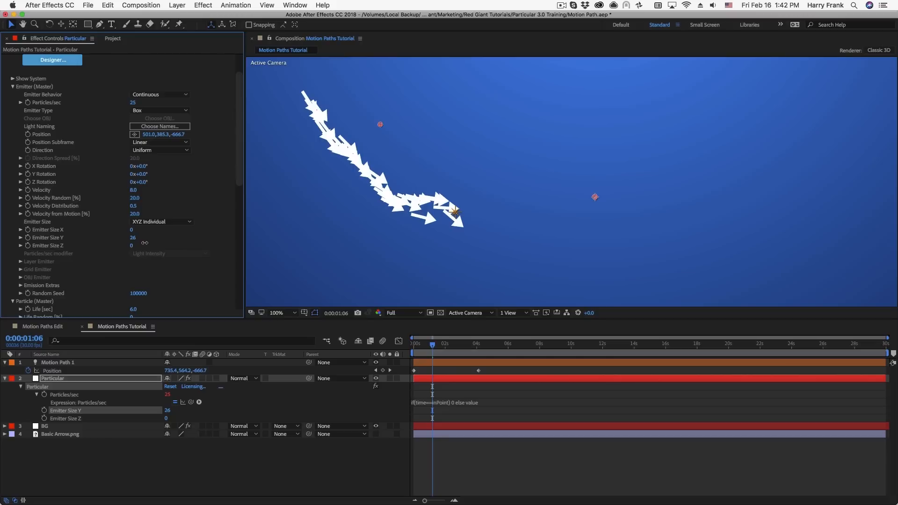
drag(164, 245, 167, 246)
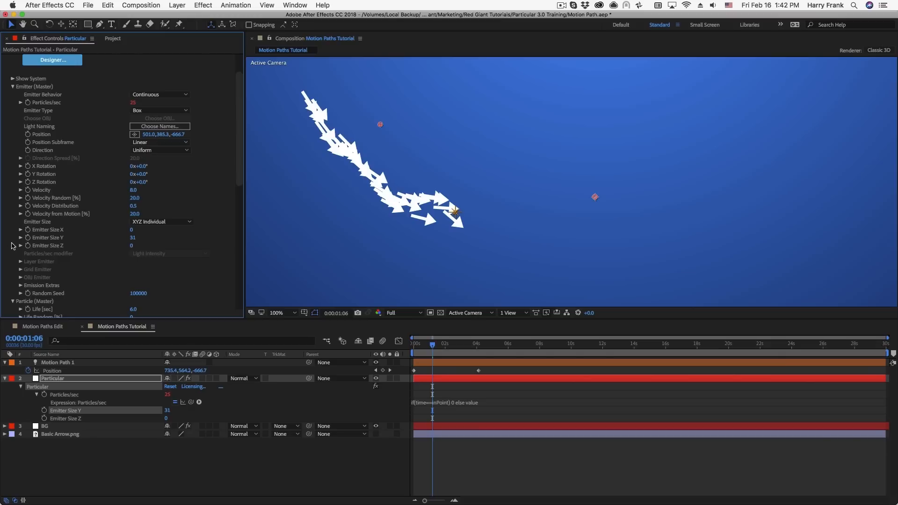
Set Periodicity Rnd to 1 in the master emitter's Emission Extras
scroll(42, 290, down, 4)
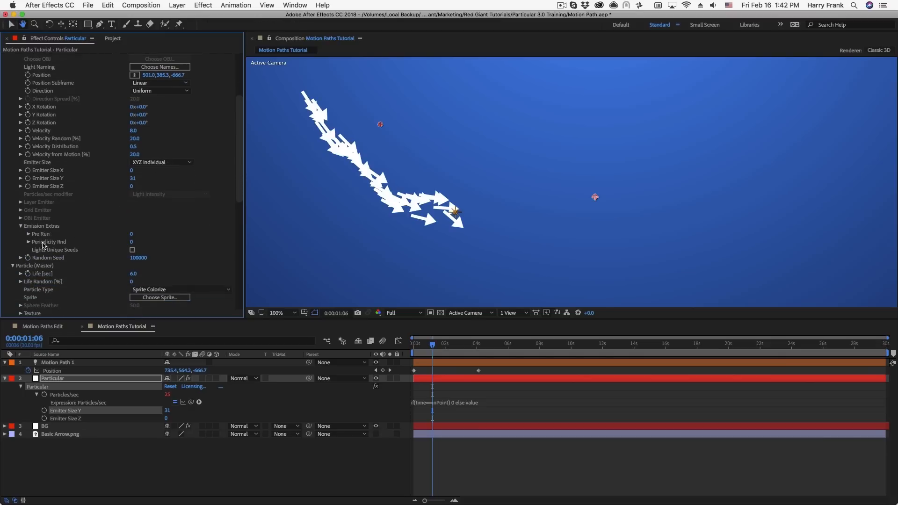
click(134, 242)
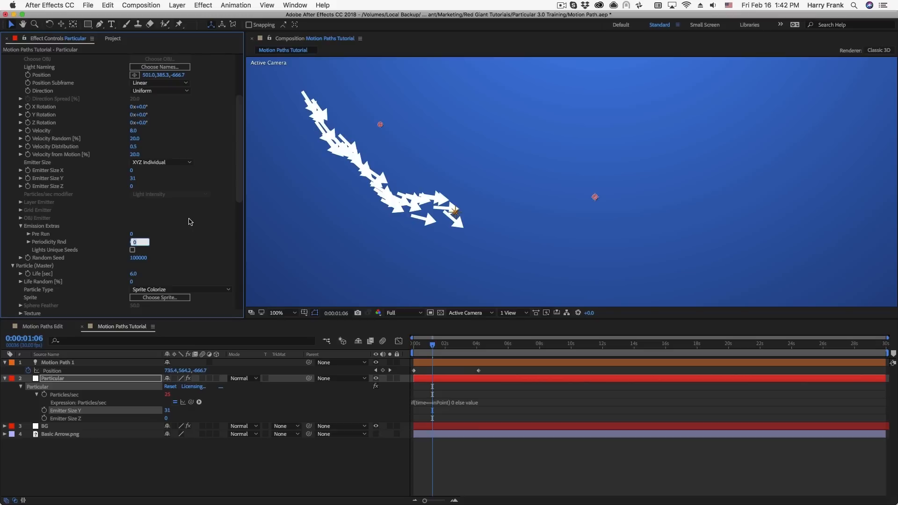
text(1)
key(BackSpace)
text(0)
key(Return)
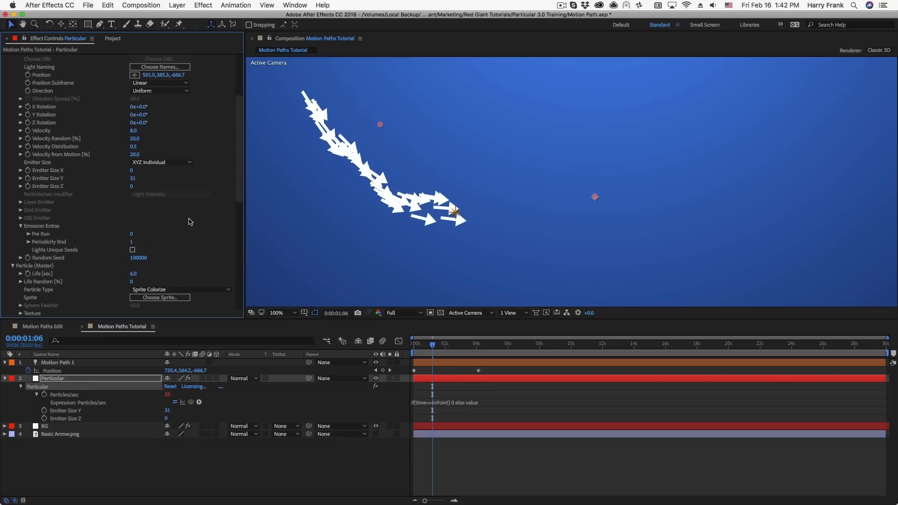
Preview the arrows at several times to check their spread and spacing along the motion path
mouse_move(427, 354)
mouse_down()
mouse_move(414, 354)
mouse_move(444, 355)
mouse_up()
scroll(191, 124, up, 5)
key(v)
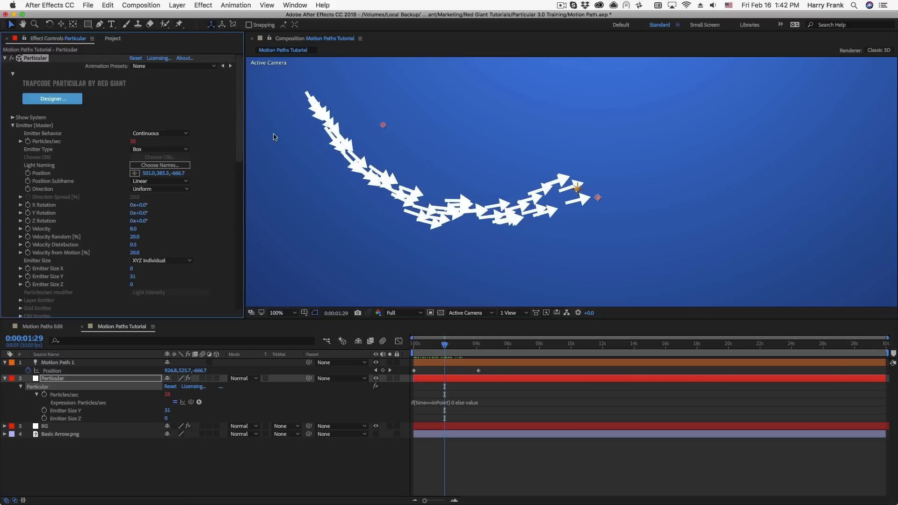
drag(419, 342, 436, 344)
key(space)
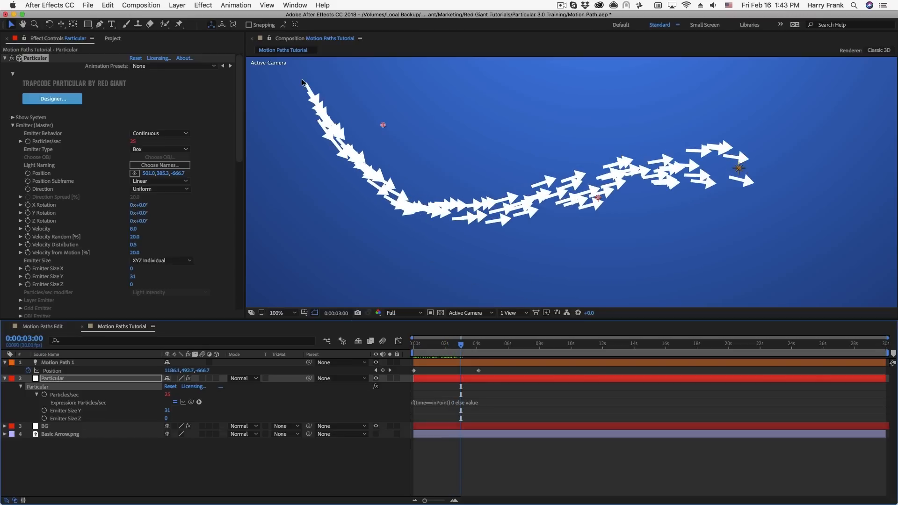
click(441, 352)
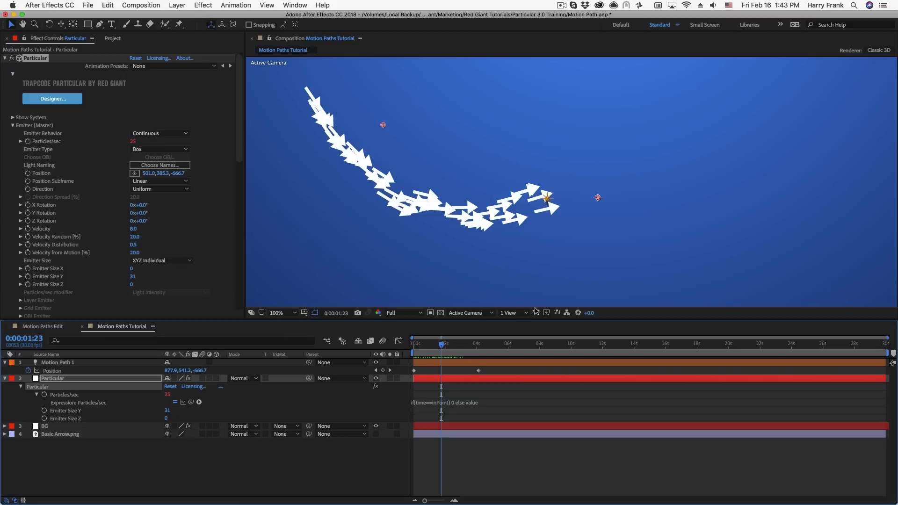
click(451, 344)
drag(453, 346, 532, 346)
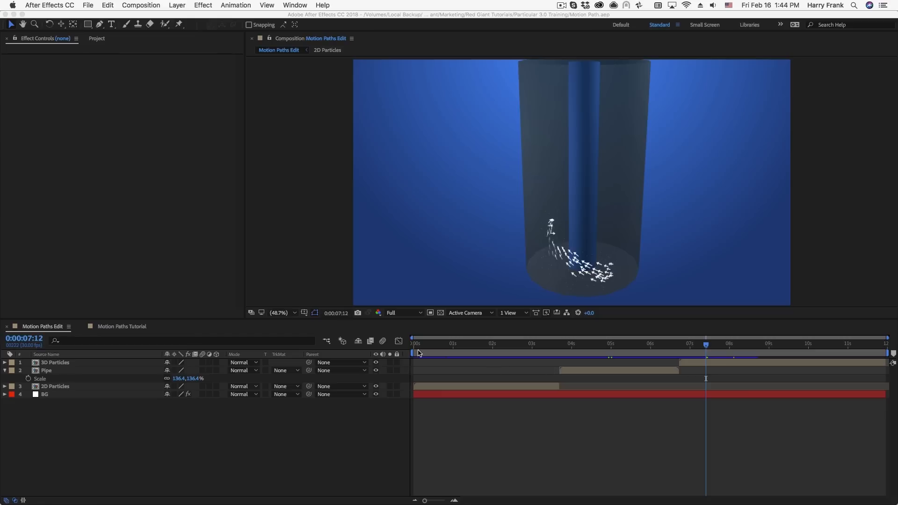
Check the 3D arrows inside the cylinder in Motion Paths Edit, and create a new MAXON Cinema 4D file named Cylinder Vortex
click(715, 347)
drag(711, 346, 737, 346)
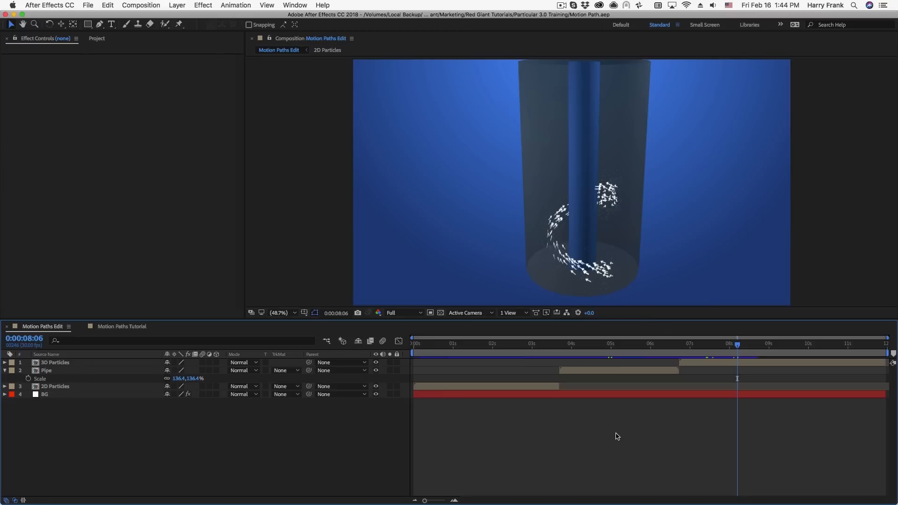
click(93, 5)
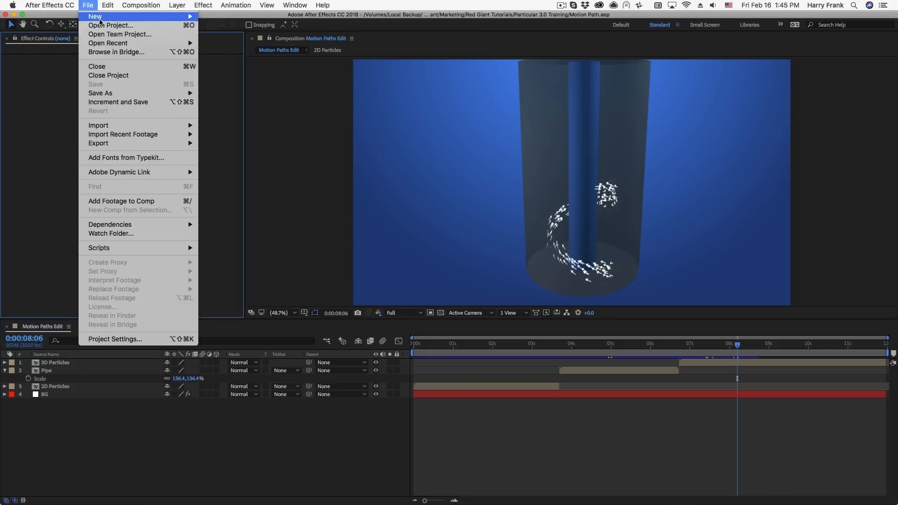
mouse_move(102, 18)
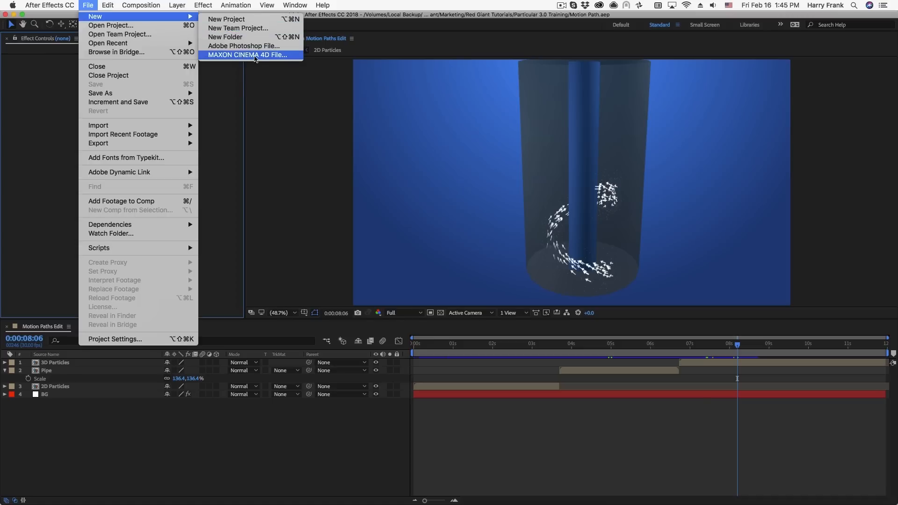
click(261, 55)
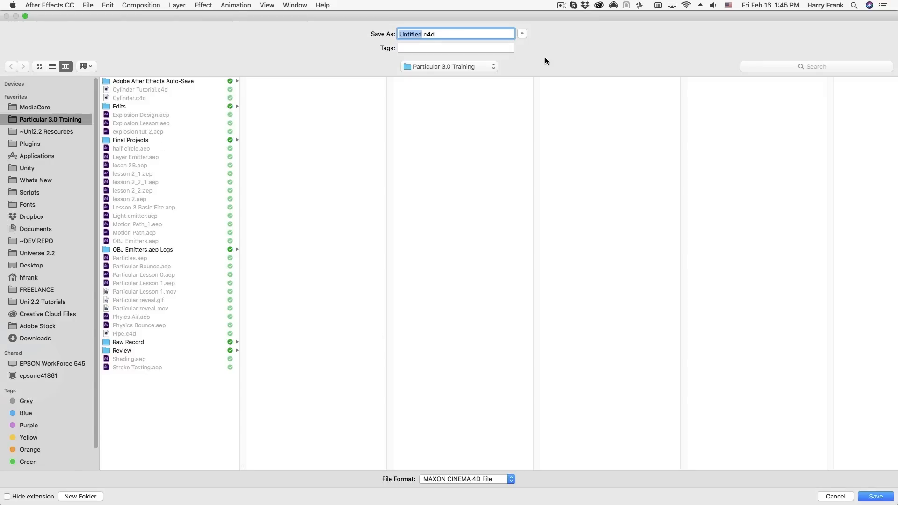
text(Cylinder Vortex)
key(Return)
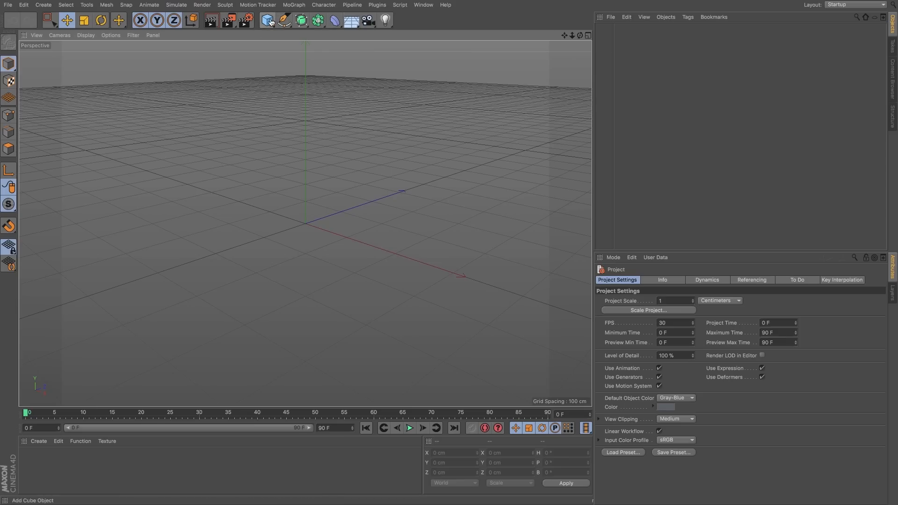
Create a cylinder and resize it to about 553 cm high with a radius of about 42 cm
click(270, 21)
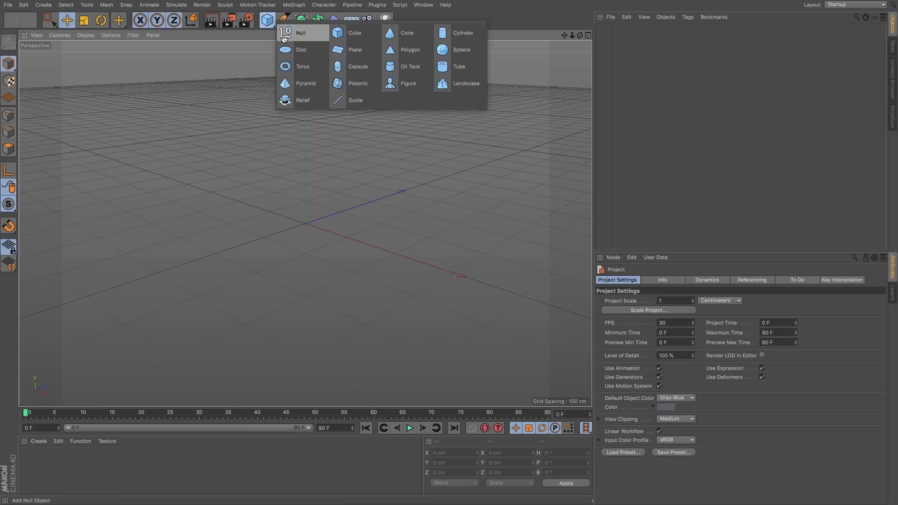
click(445, 42)
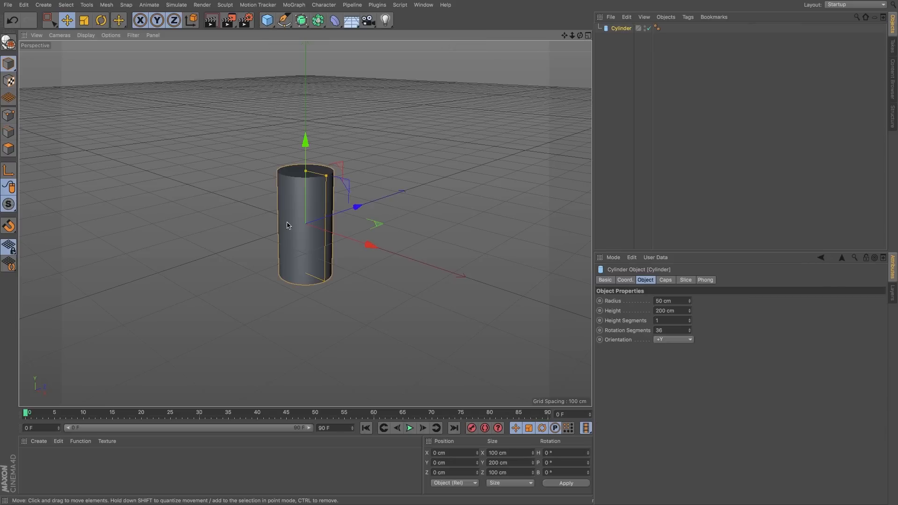
drag(307, 172, 311, 72)
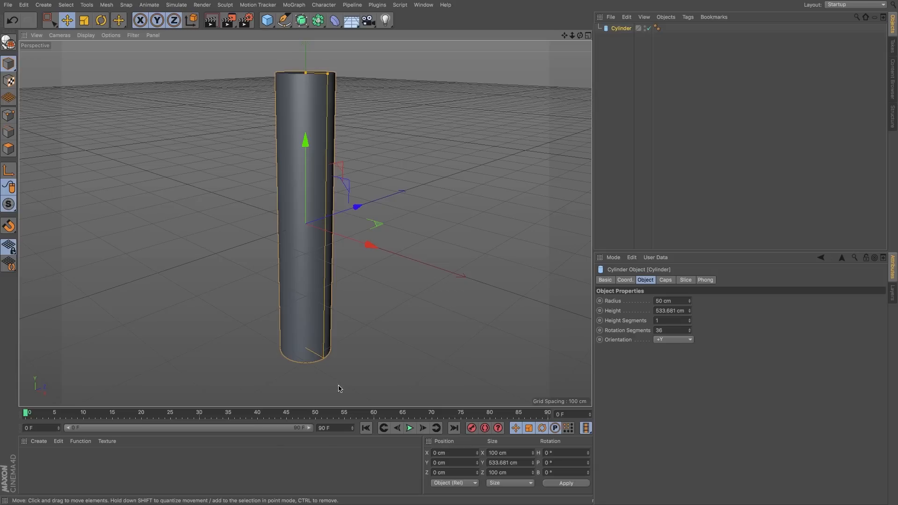
drag(305, 73, 307, 66)
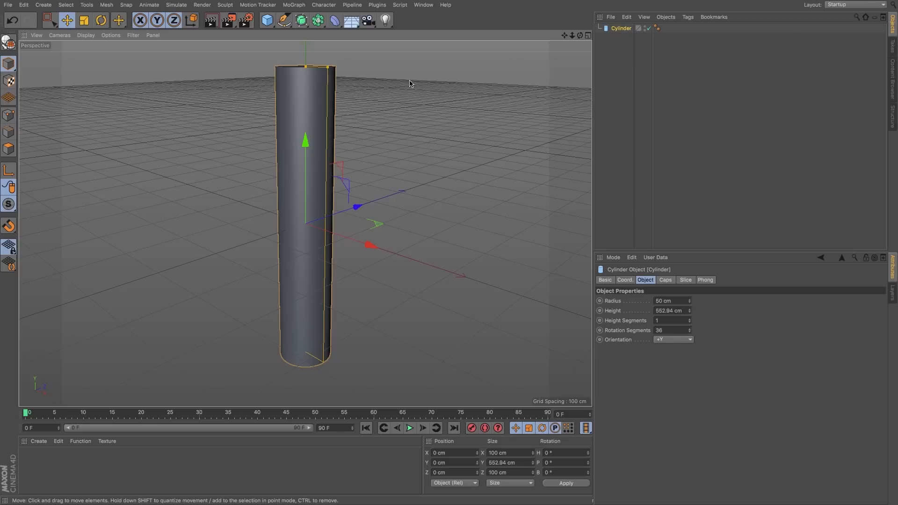
drag(329, 70, 325, 69)
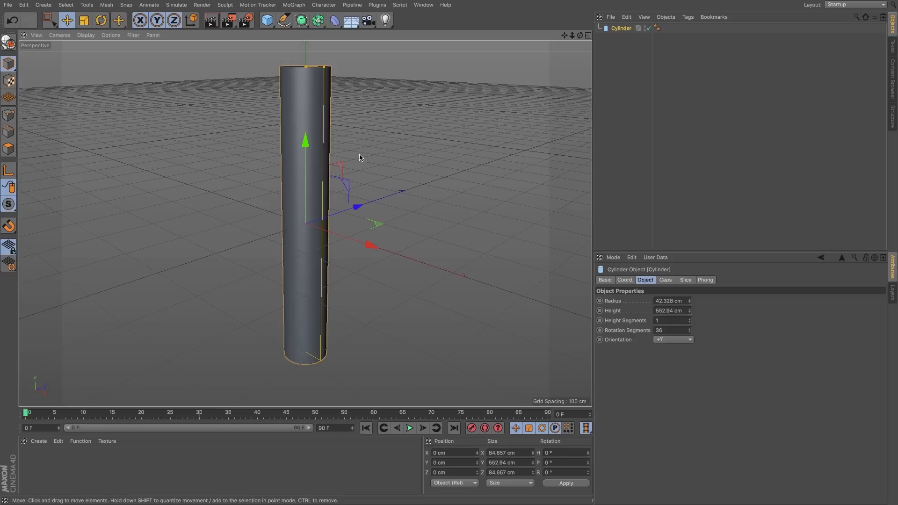
Duplicate the cylinder and enlarge the copy to a radius of about 147 cm and a height of about 568 cm
ctrl+drag(614, 29, 619, 42)
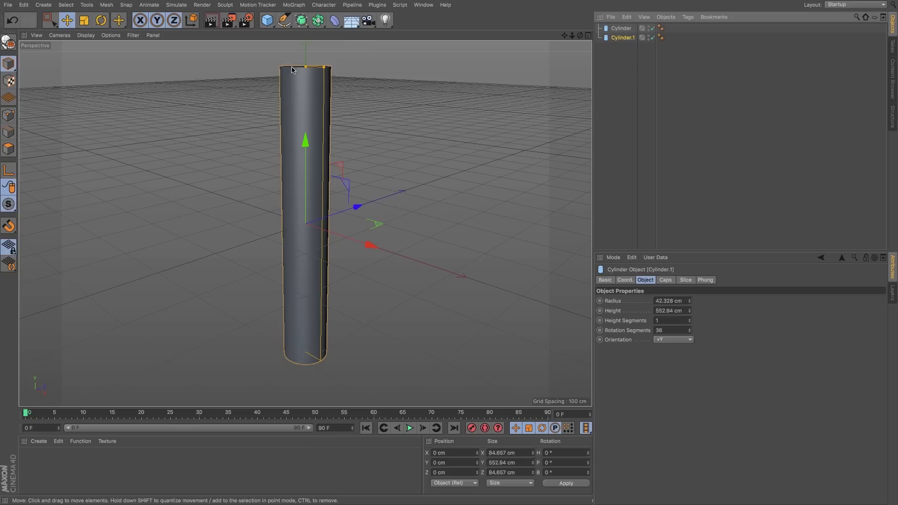
drag(324, 67, 377, 52)
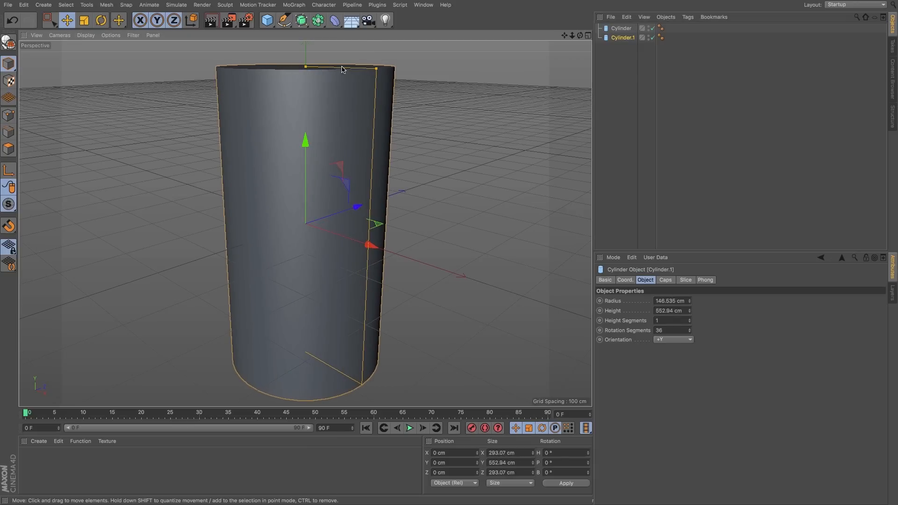
drag(306, 68, 306, 63)
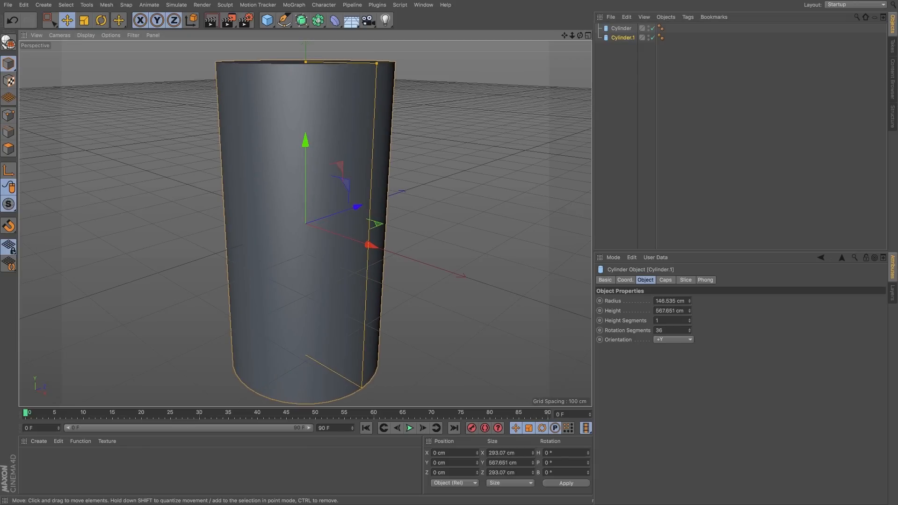
Create a new material and apply it to the larger outer cylinder
click(40, 441)
click(71, 358)
drag(32, 465, 279, 187)
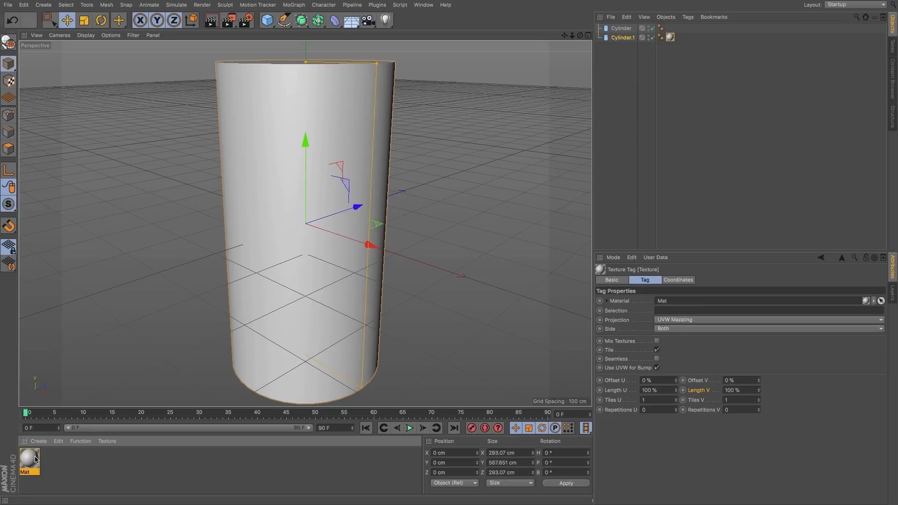
Enable Transparency on the outer cylinder's material with its brightness at 89%
click(35, 460)
click(709, 280)
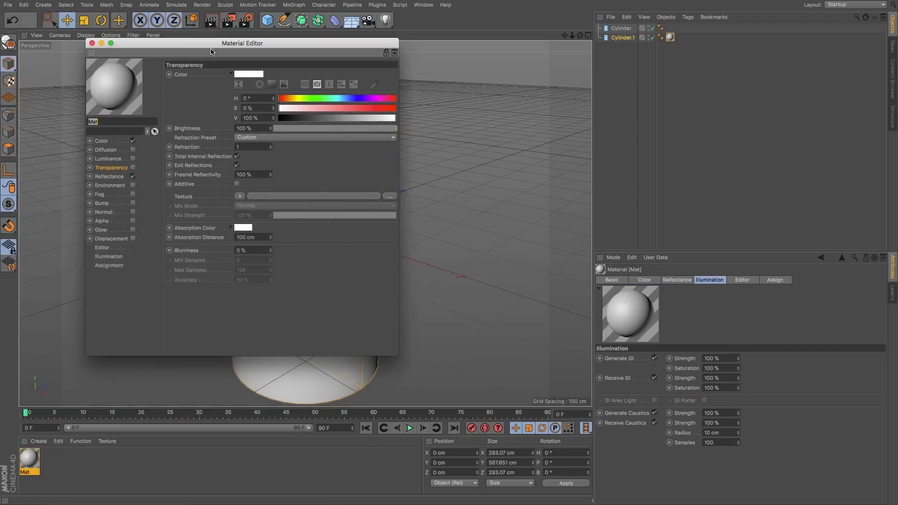
drag(174, 48, 270, 53)
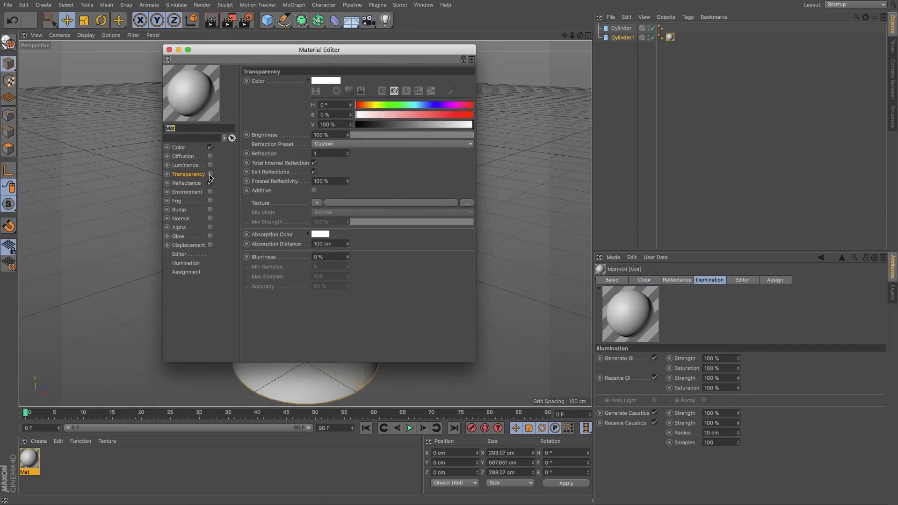
click(210, 175)
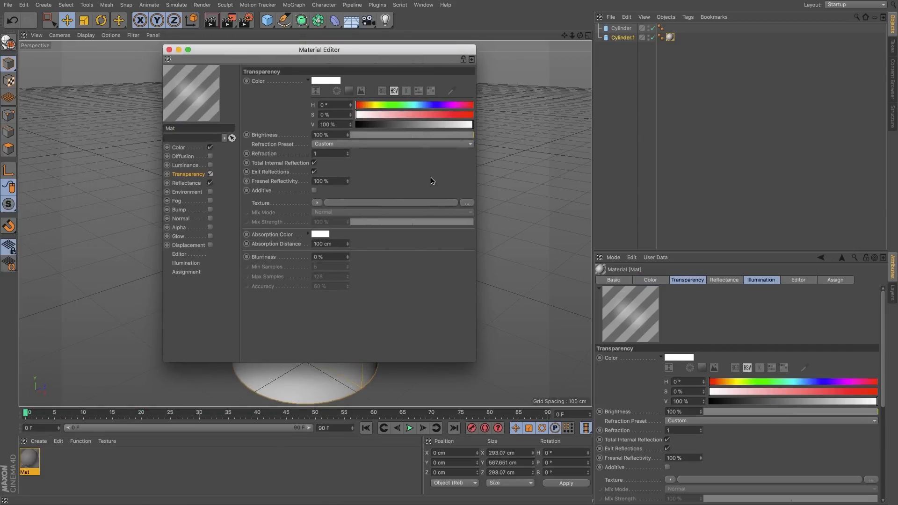
drag(444, 136, 461, 139)
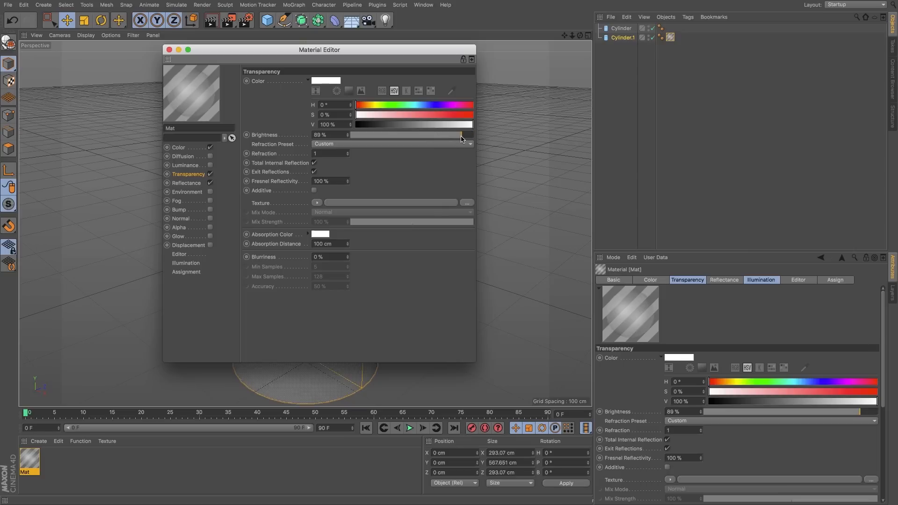
click(169, 50)
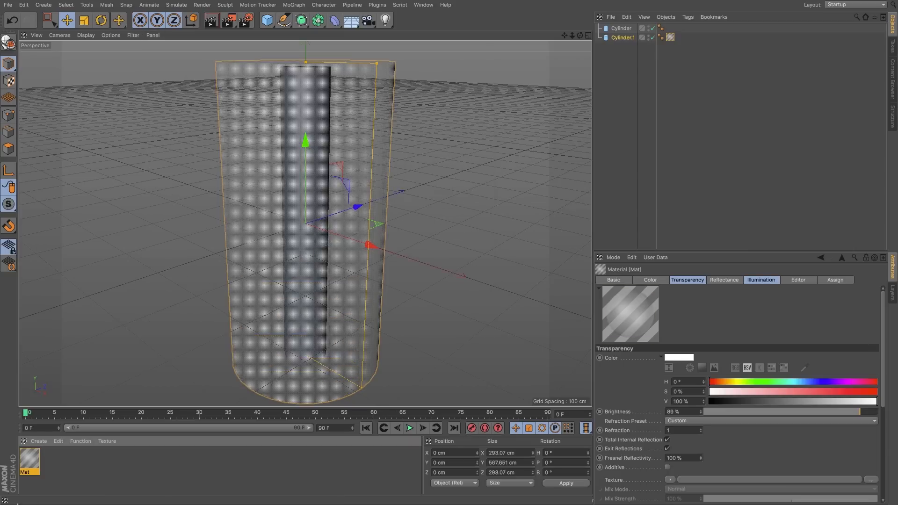
Create a second material, apply it to the inner cylinder and color it blue with H 220°, S 100% and V 80%
click(39, 444)
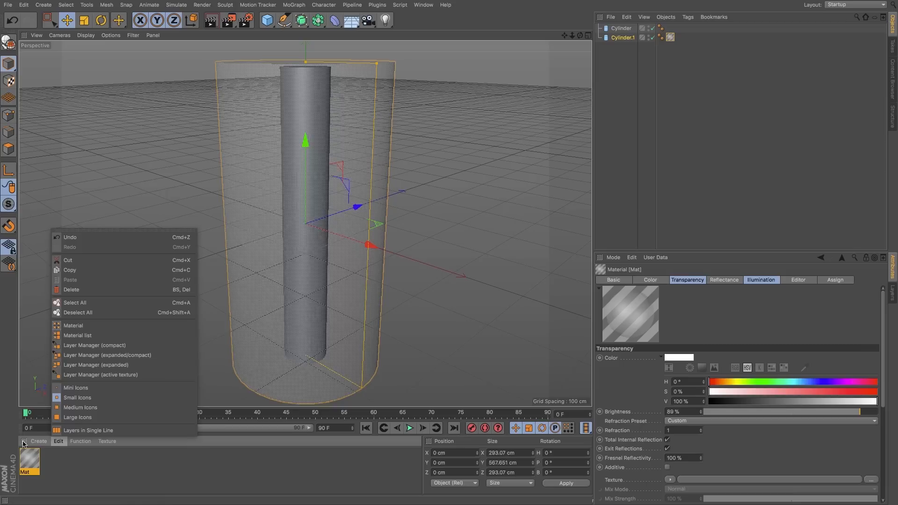
click(45, 361)
drag(31, 455, 626, 28)
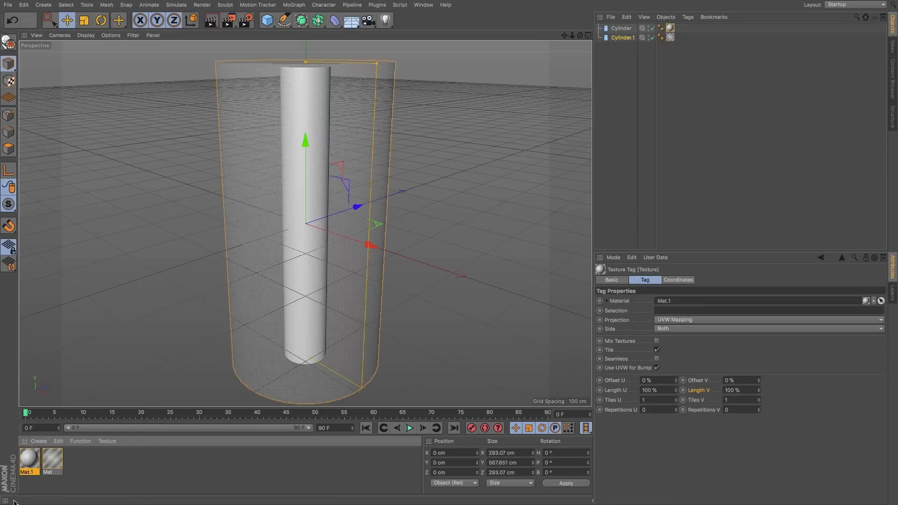
click(28, 459)
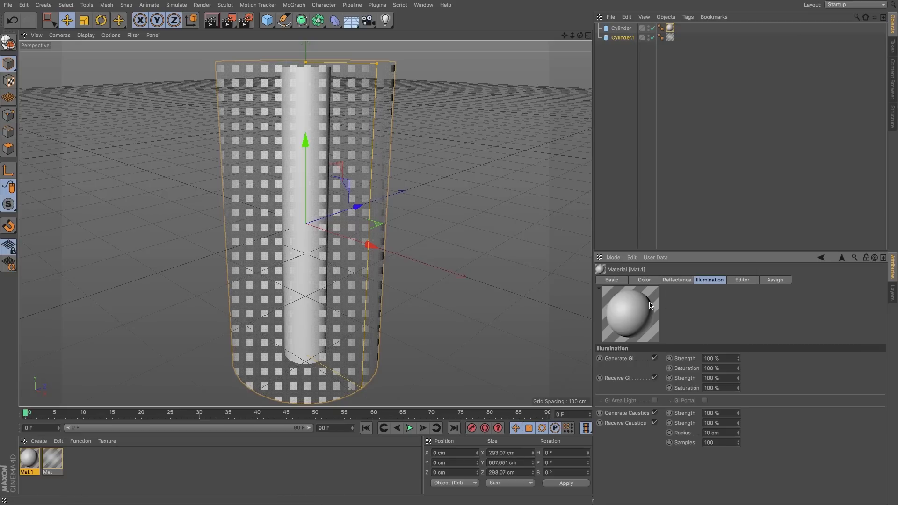
click(644, 279)
drag(842, 402, 878, 392)
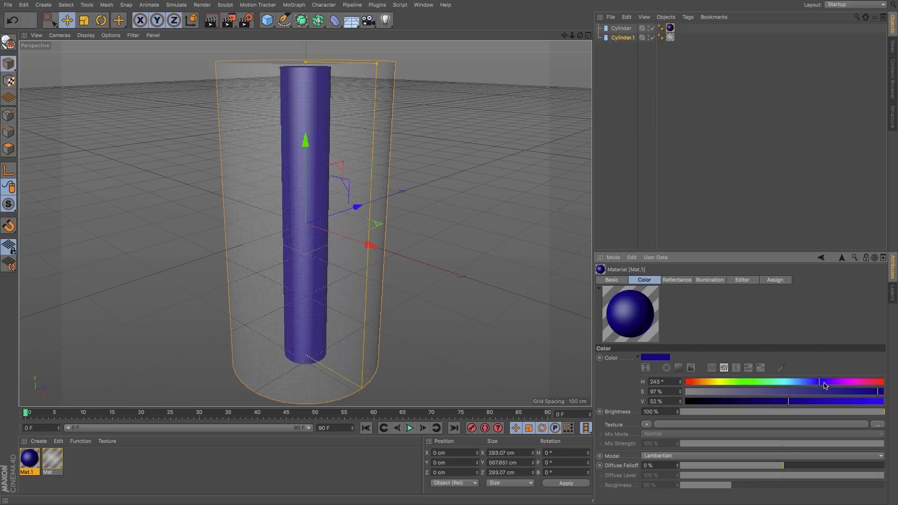
drag(818, 383, 812, 383)
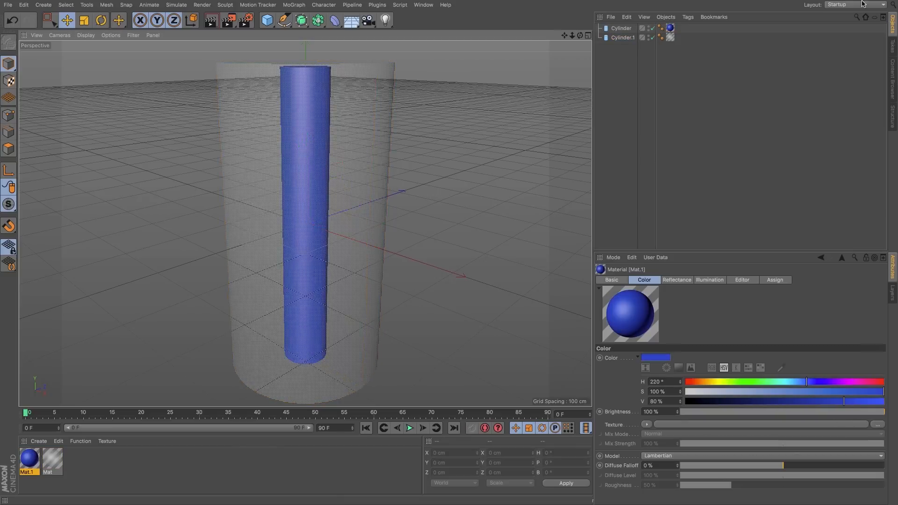
Add a standard camera to the scene and look through it
drag(369, 21, 407, 34)
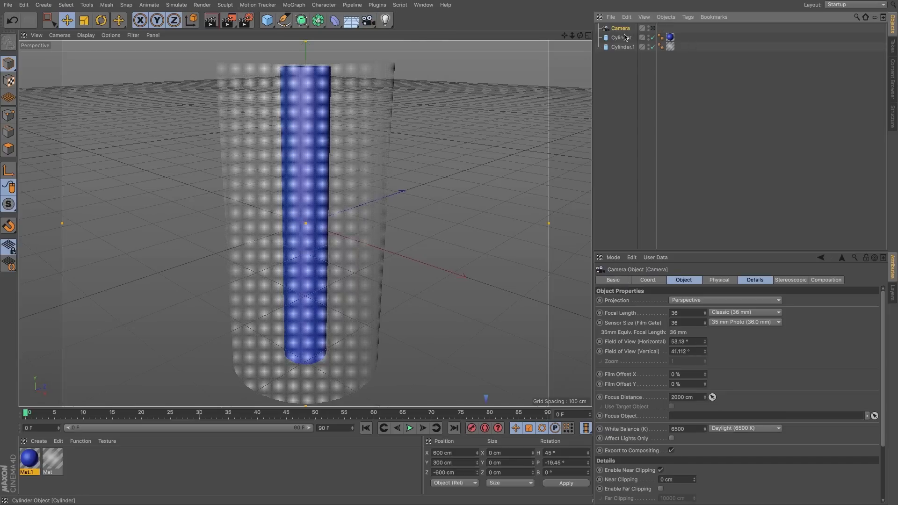
click(653, 29)
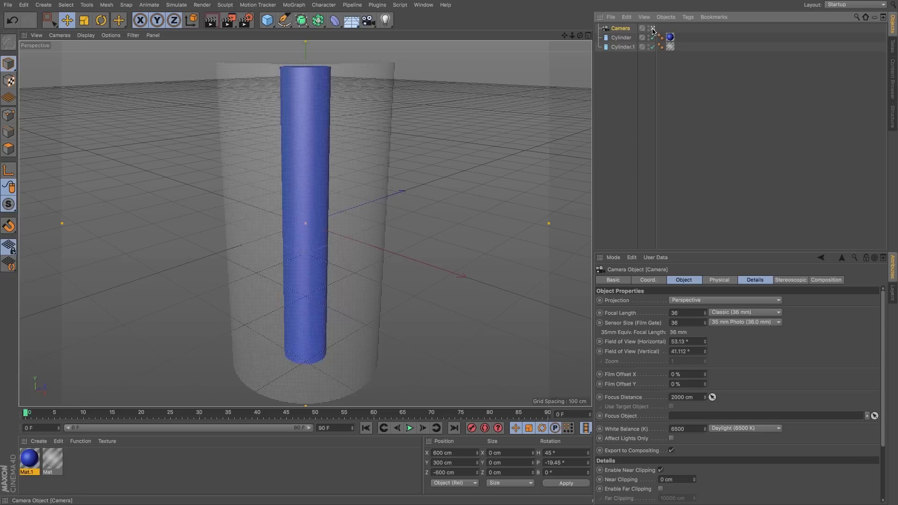
Add a Null object, switch to world coordinates, and move the null down the cylinders' axis to Y about -260 cm
click(40, 6)
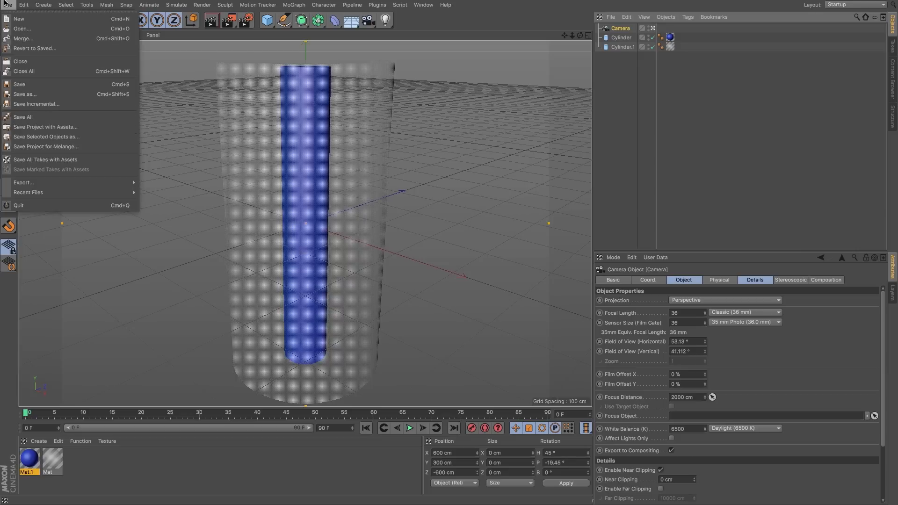
mouse_move(50, 19)
click(117, 23)
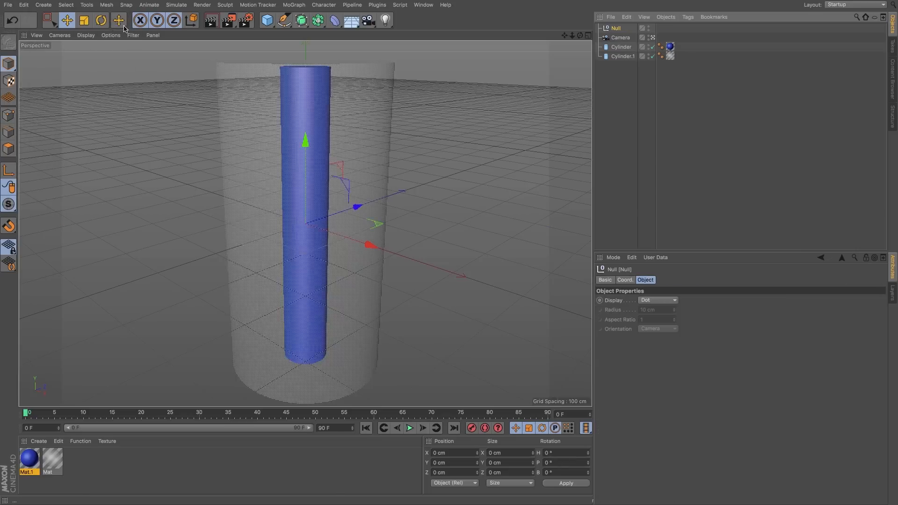
key(w)
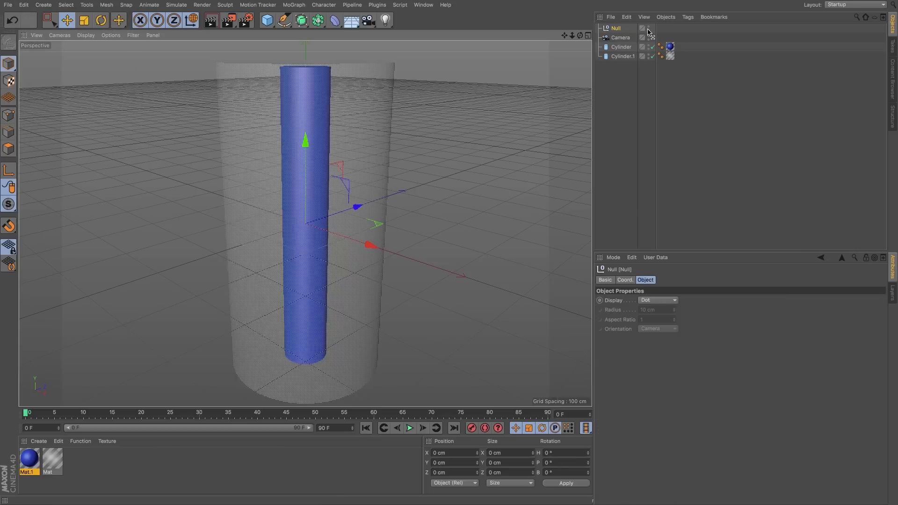
drag(300, 147, 310, 287)
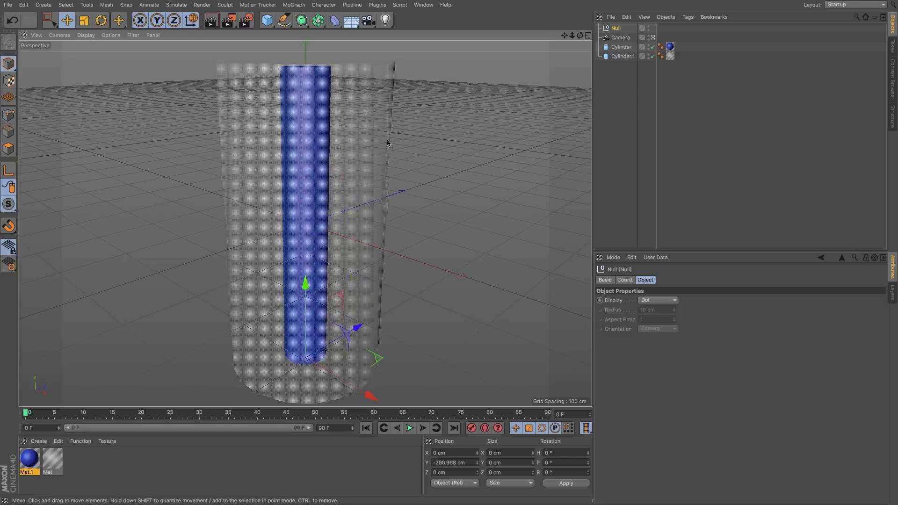
click(588, 36)
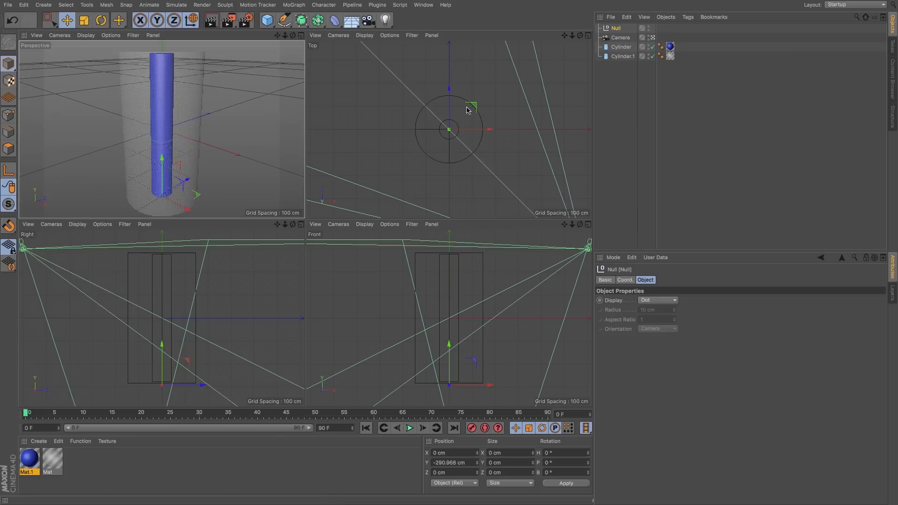
drag(452, 349, 455, 341)
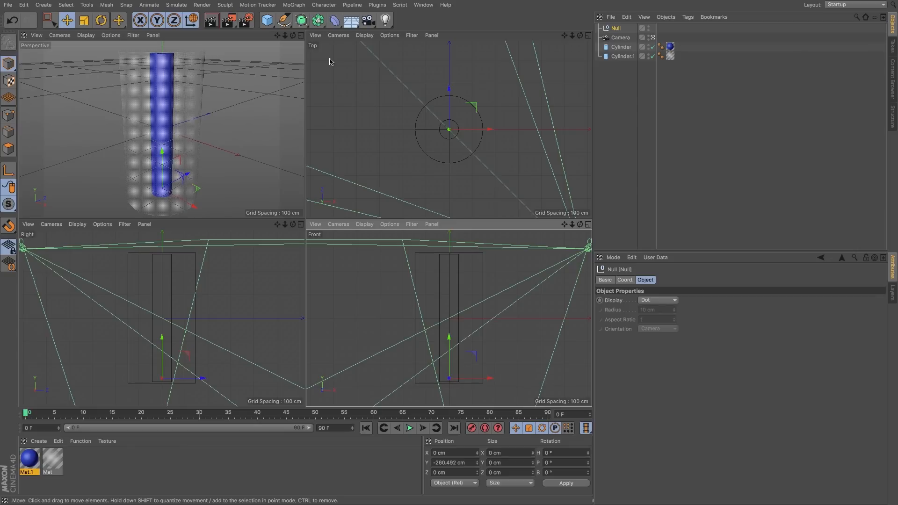
click(301, 36)
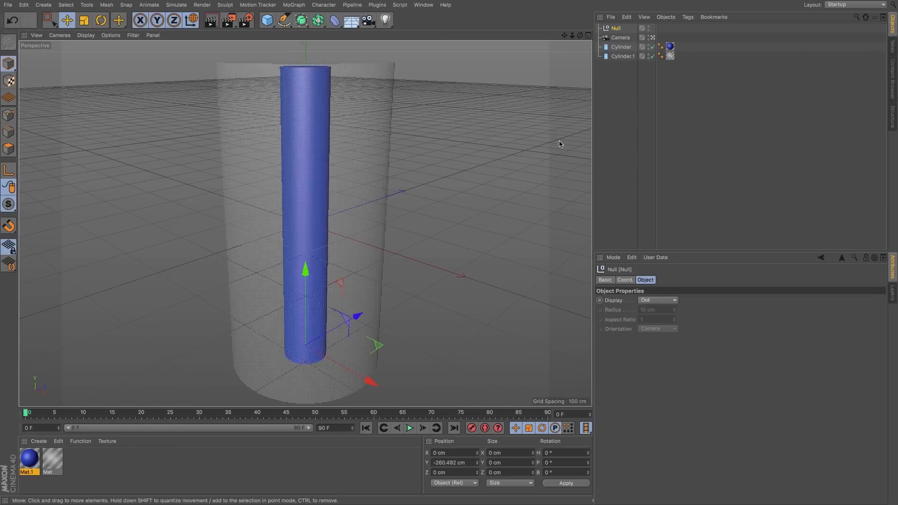
click(701, 132)
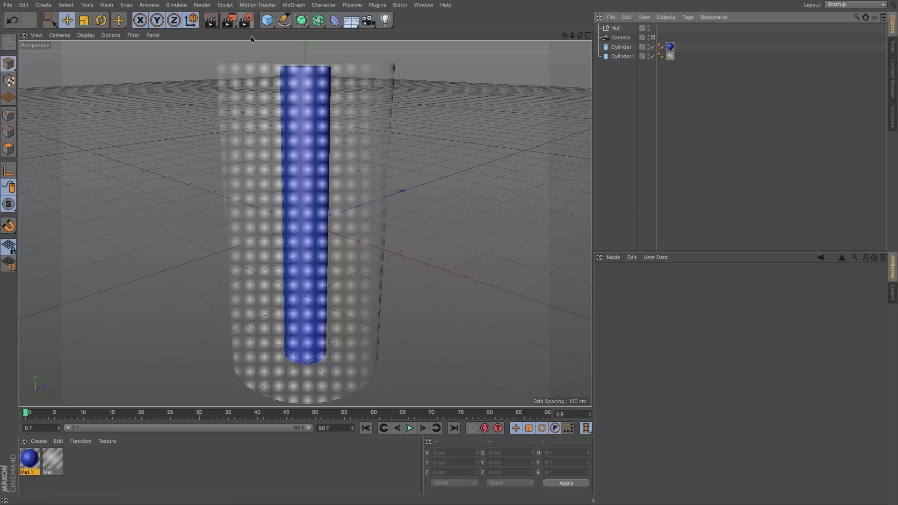
Set the render output to the Film/Video preset HDTV 1080 29.97
click(247, 20)
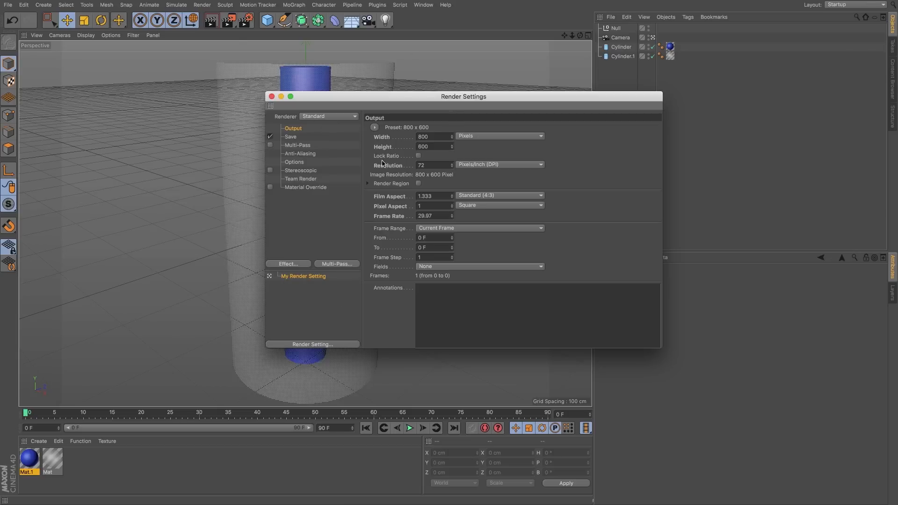
click(375, 127)
mouse_move(396, 155)
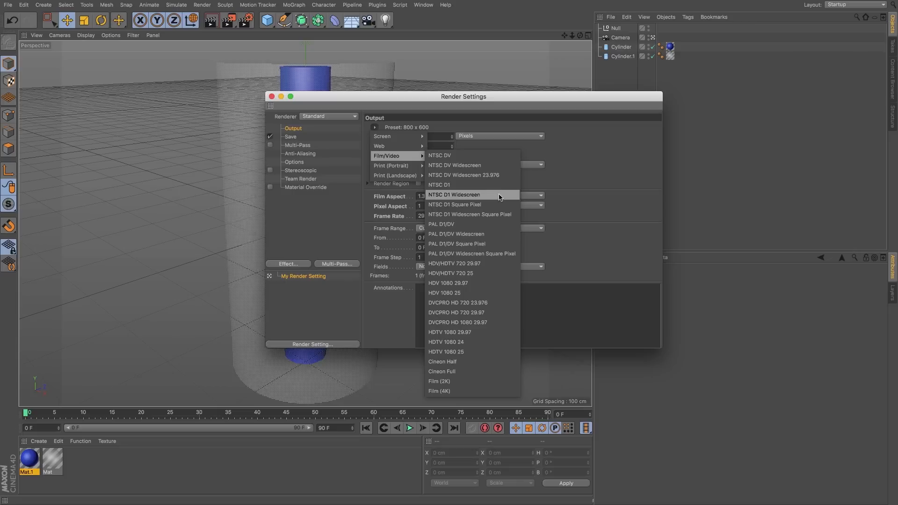
click(466, 333)
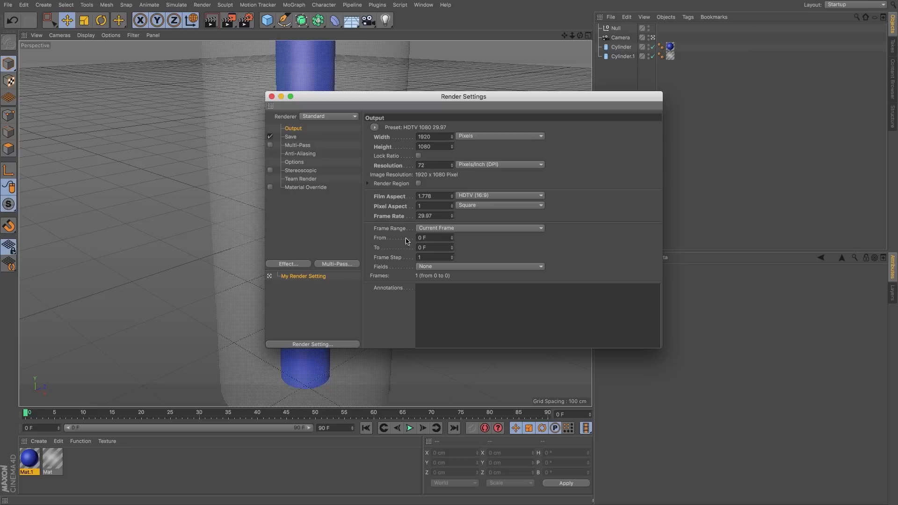
Set the render output's frame range to run from frame 0 to frame 150
click(427, 231)
click(441, 255)
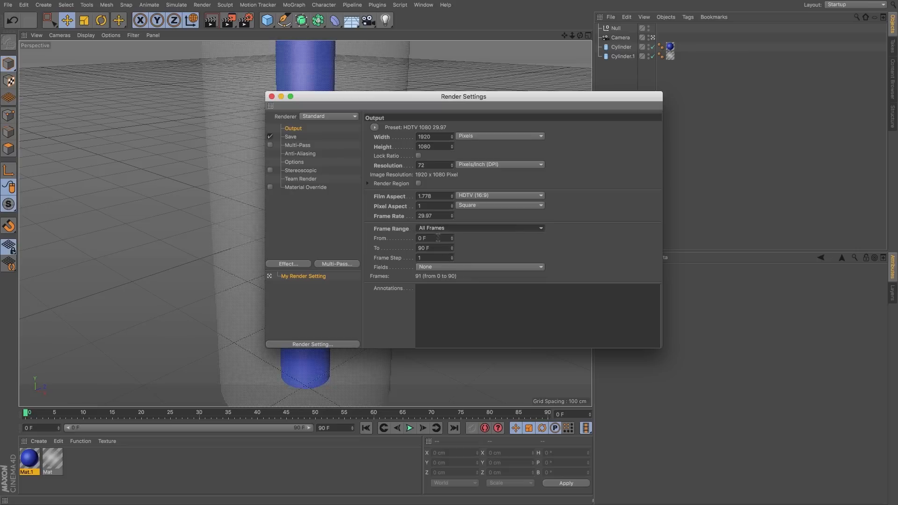
click(342, 429)
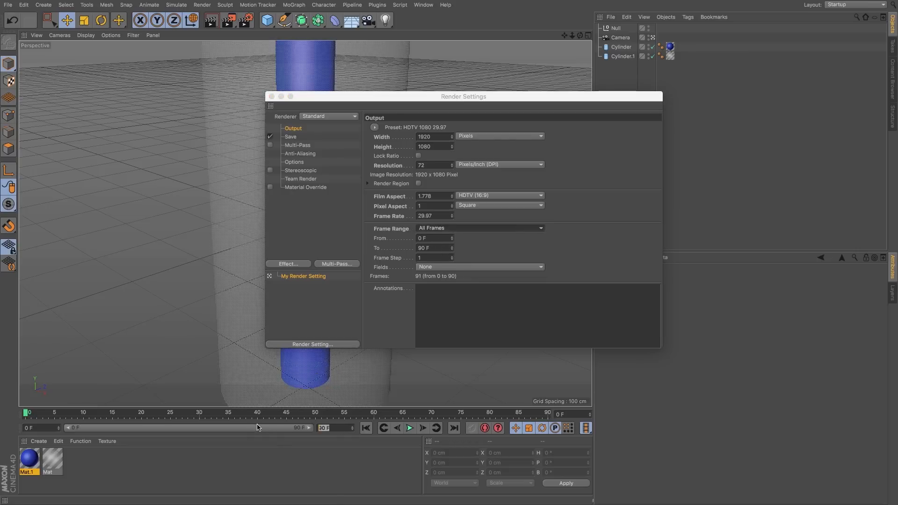
click(438, 248)
text(150)
key(Return)
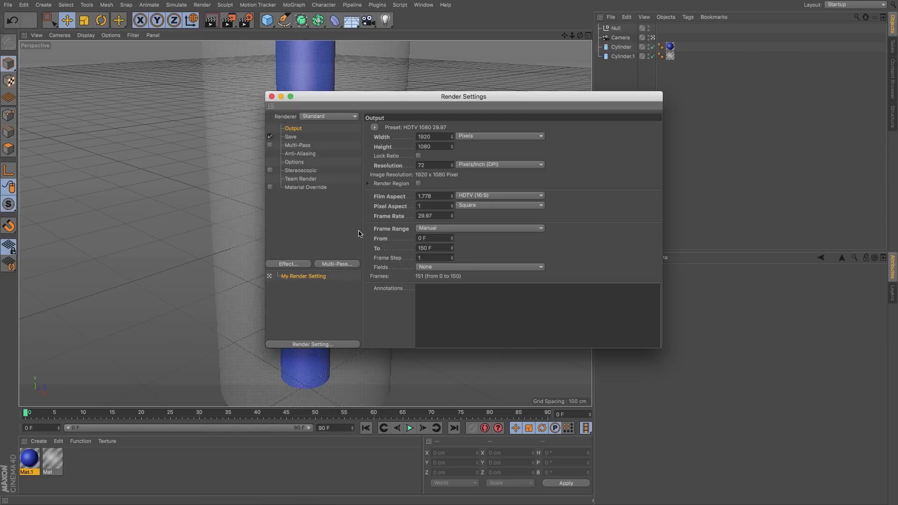
Extend the timeline to frame 150 and pull the view back at frame 107 so both cylinders fit fully in frame
click(340, 413)
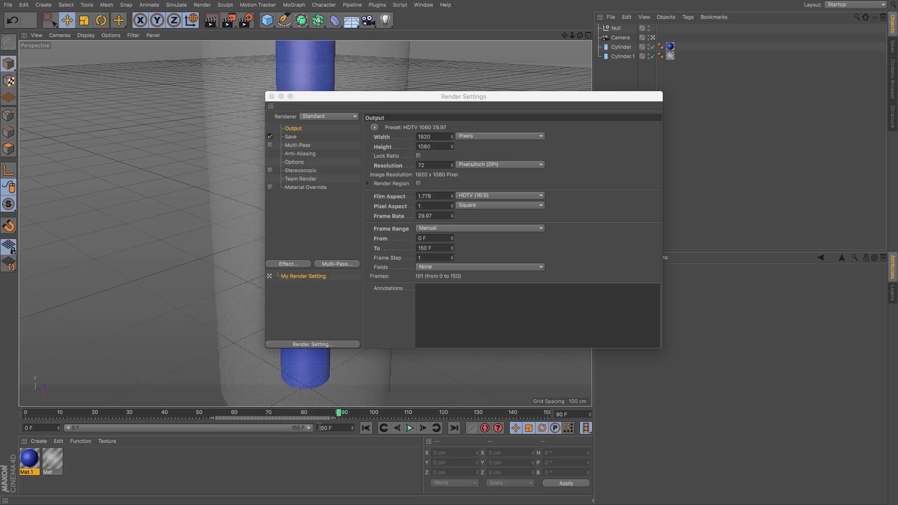
drag(343, 420, 398, 415)
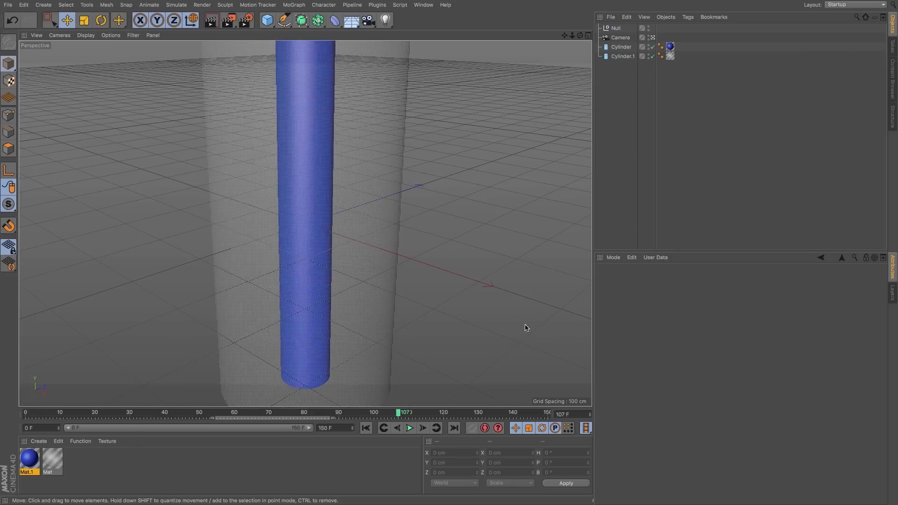
drag(476, 290, 421, 292)
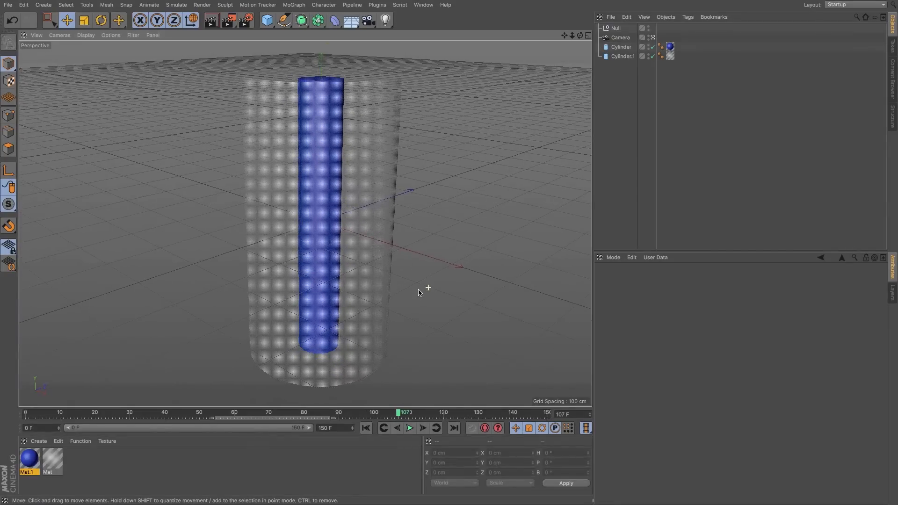
Add an External Compositing tag to the Null object
click(616, 28)
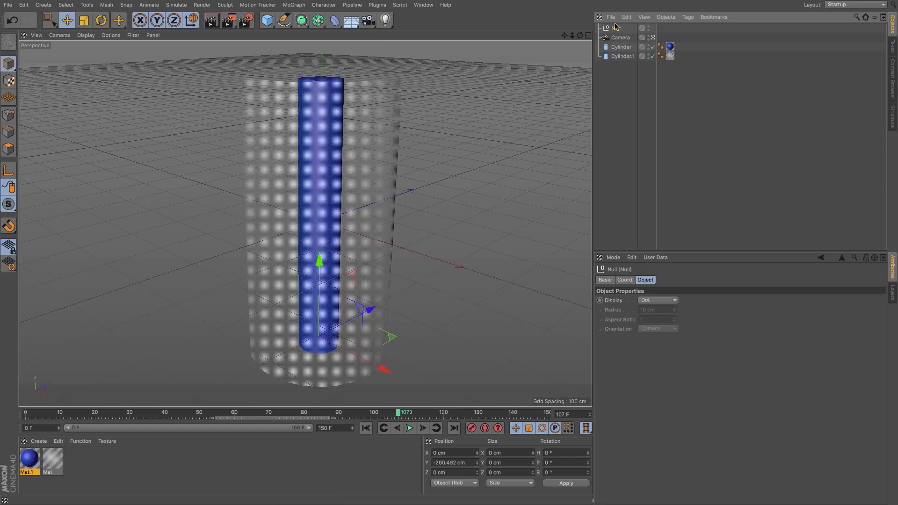
click(687, 17)
mouse_move(697, 29)
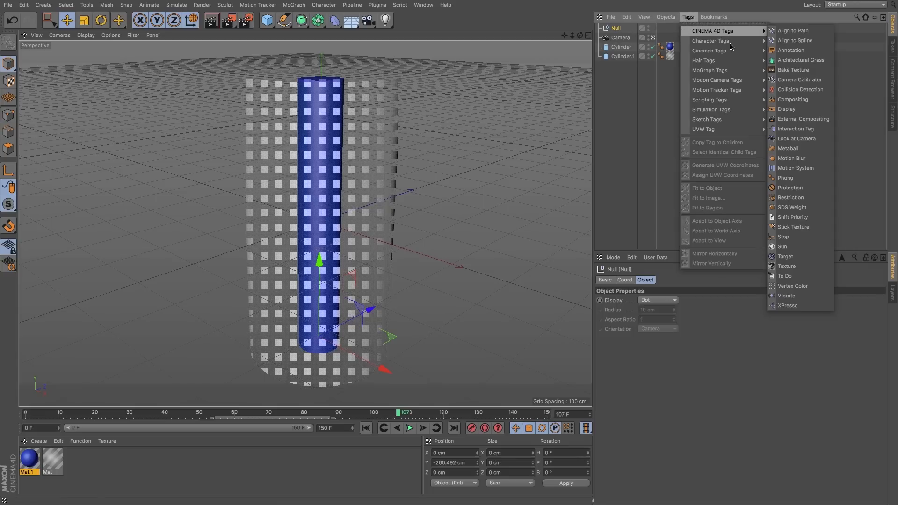
click(799, 121)
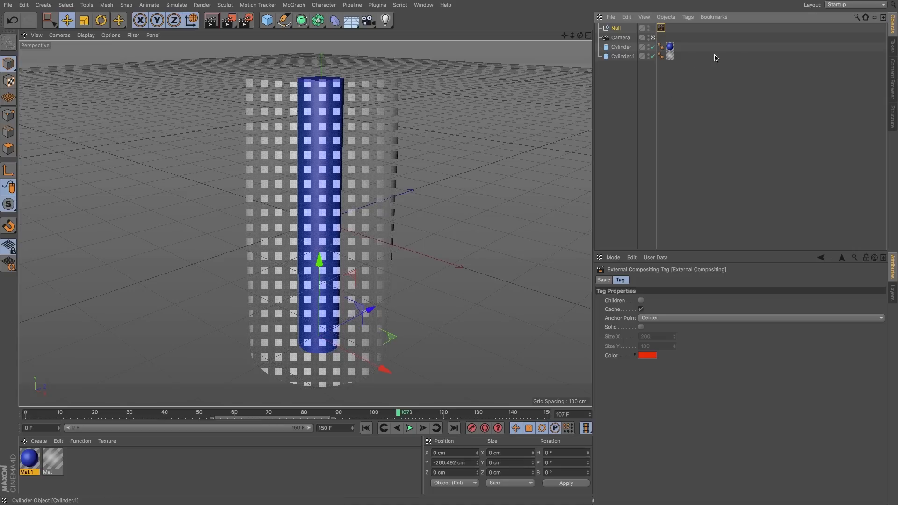
Add a Compositing tag to the inner blue cylinder and enable object buffer 1 in it
click(622, 47)
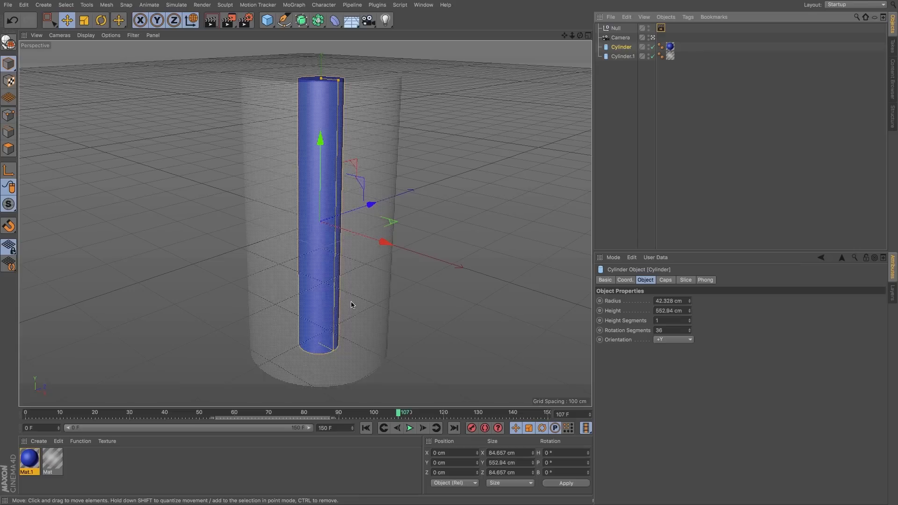
click(626, 56)
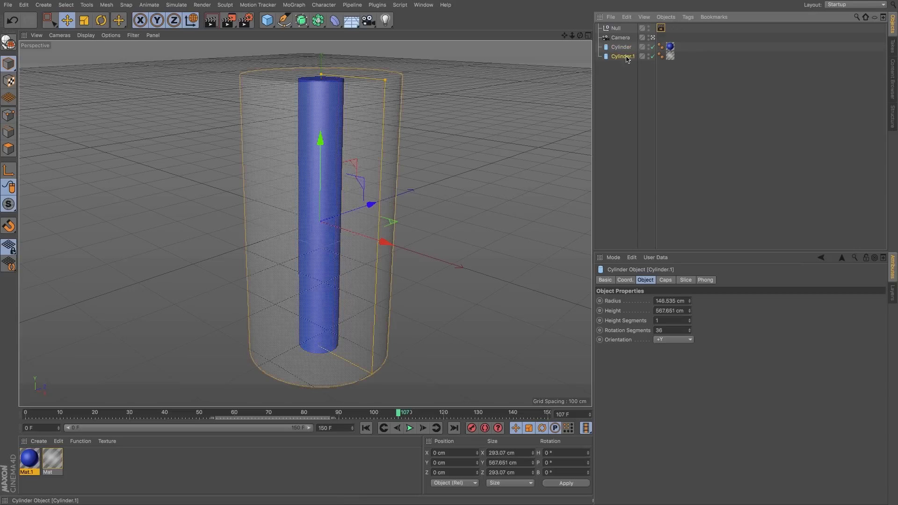
click(622, 47)
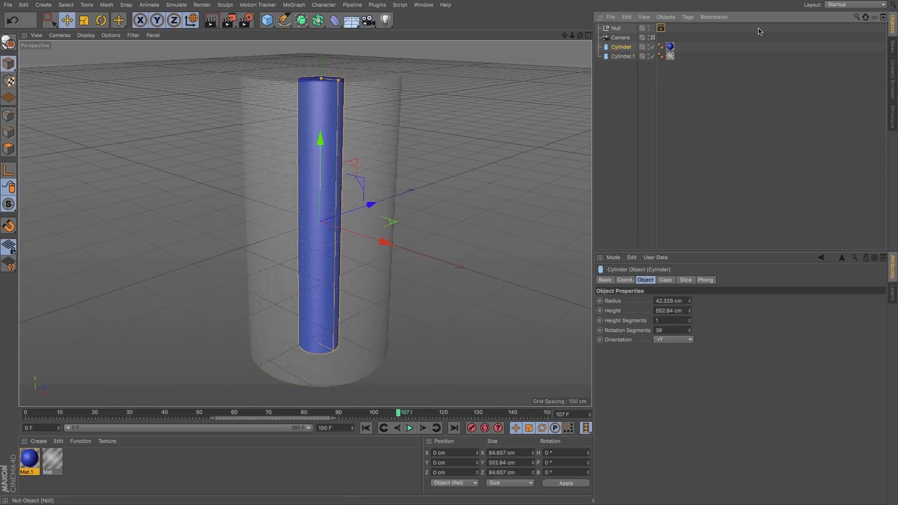
click(686, 18)
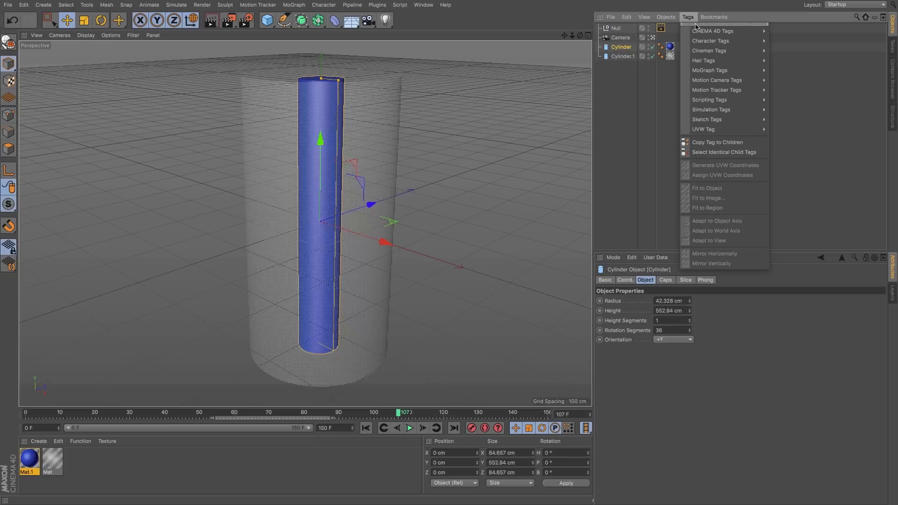
mouse_move(698, 31)
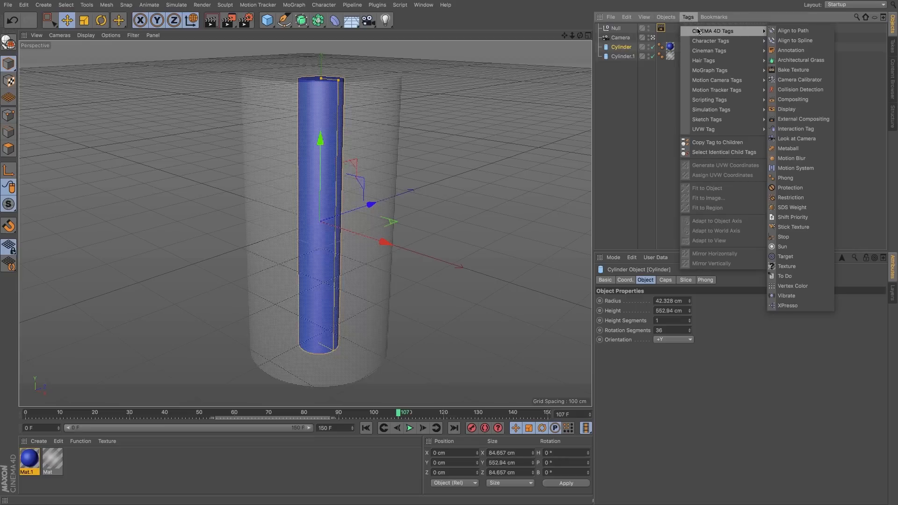
click(642, 46)
click(618, 48)
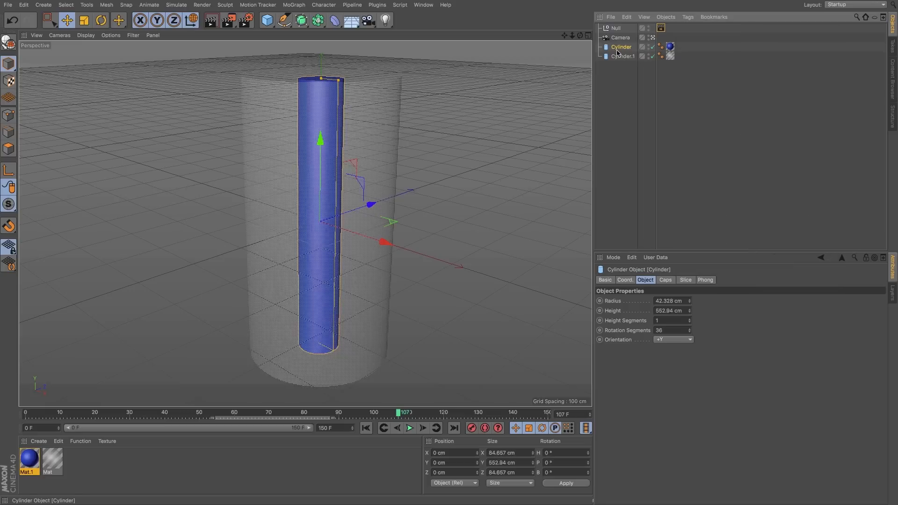
click(687, 17)
mouse_move(713, 31)
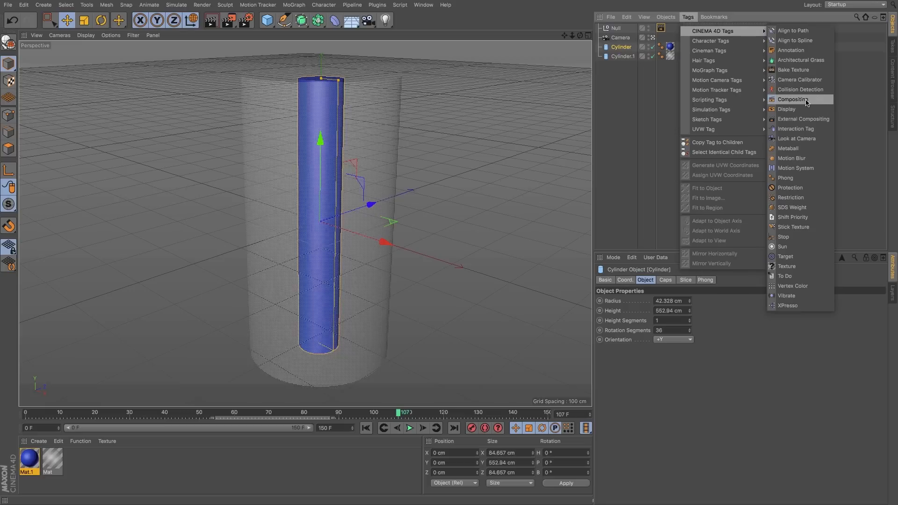
click(809, 105)
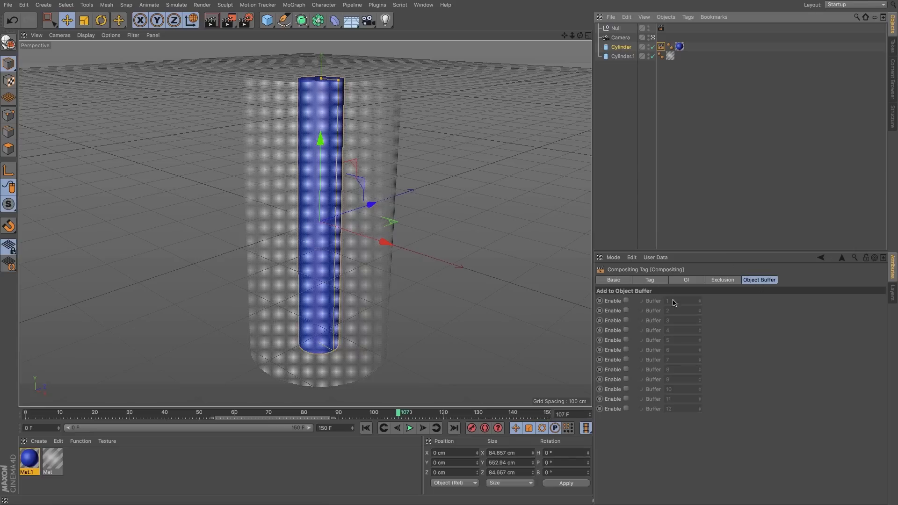
click(625, 301)
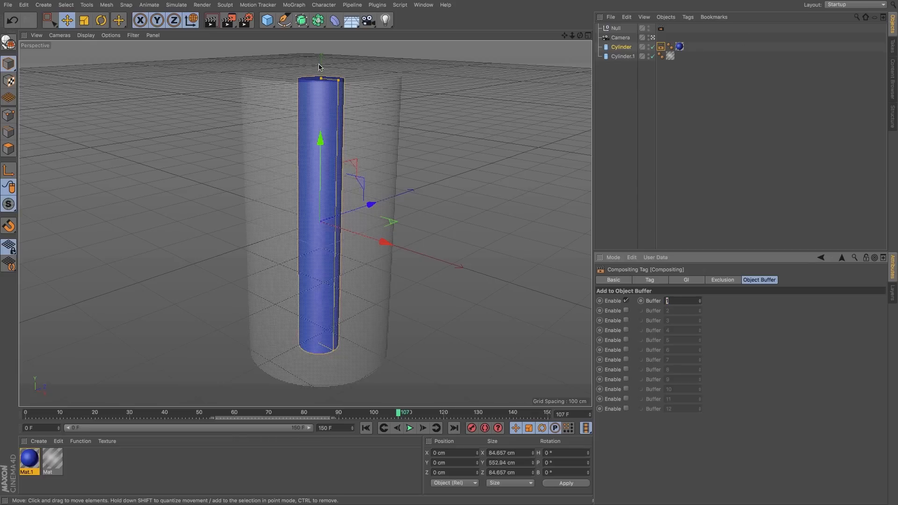
click(733, 213)
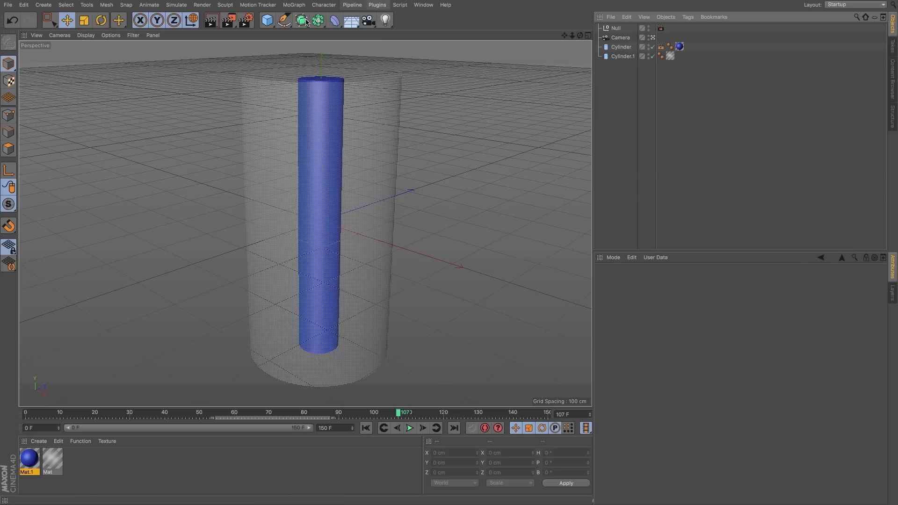
Enable Multi-Pass rendering with an RGBA Image pass and an Object Buffer pass using group ID 1
click(246, 20)
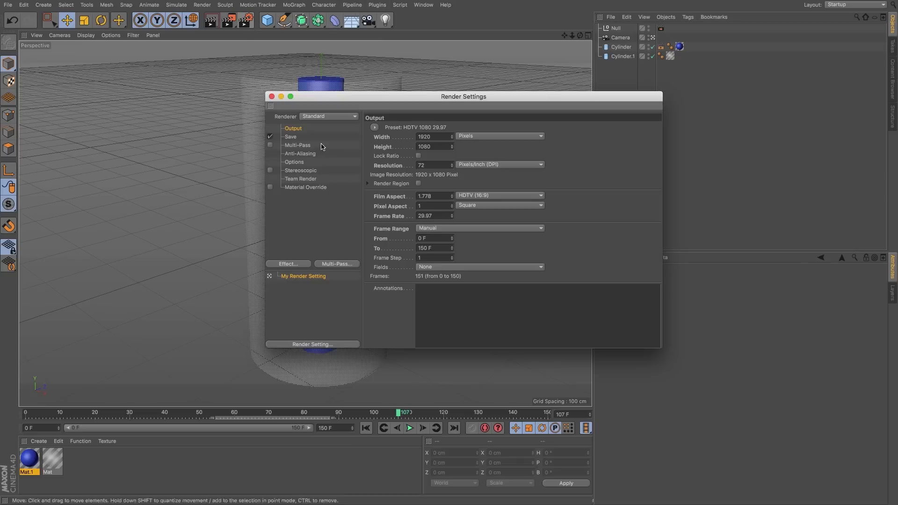
click(295, 147)
click(343, 266)
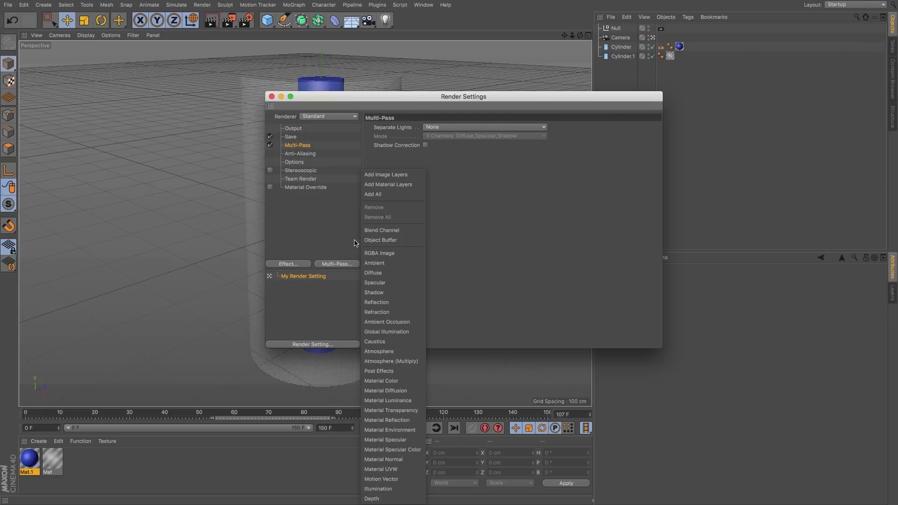
click(380, 253)
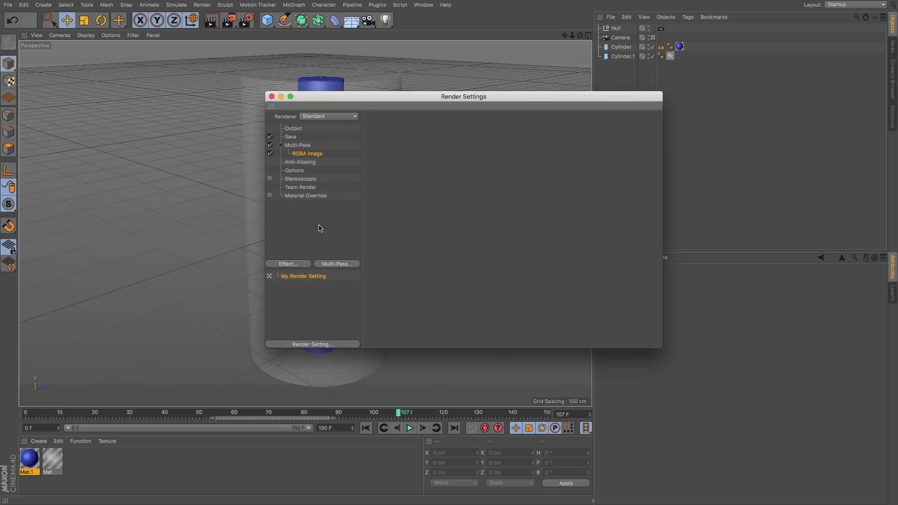
click(337, 263)
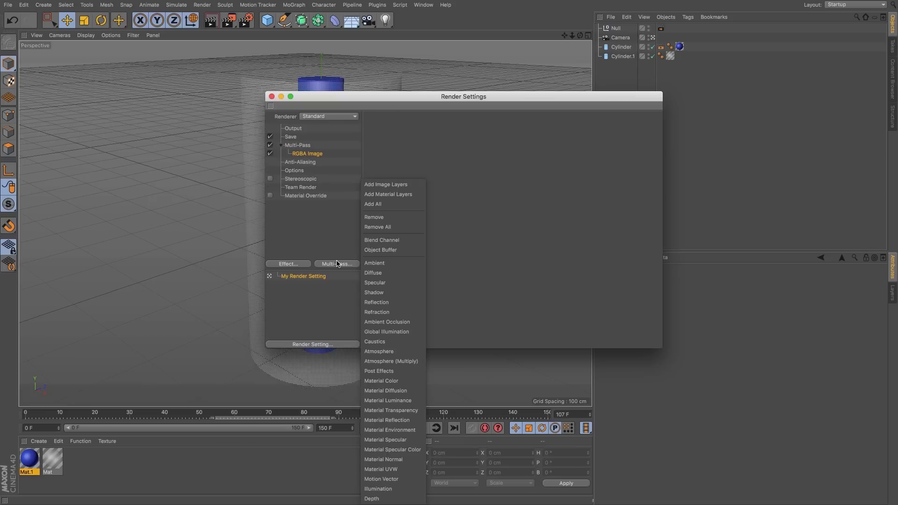
click(377, 250)
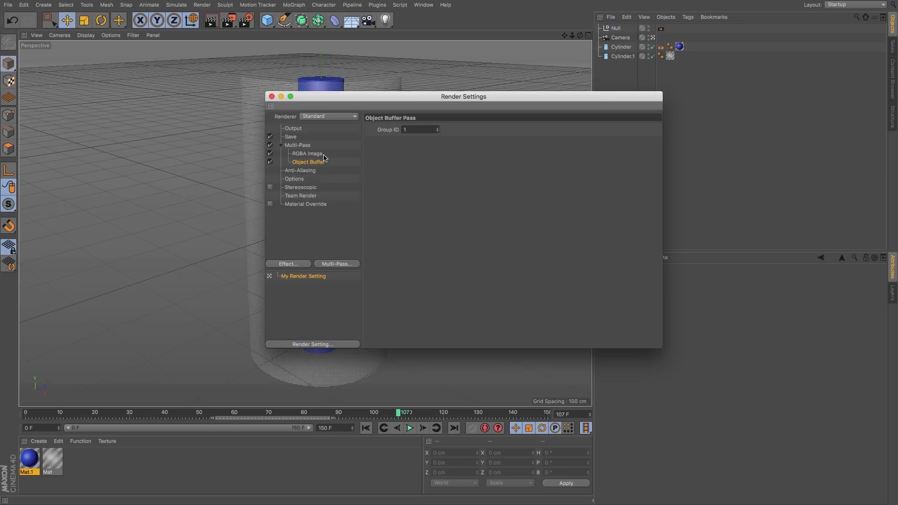
click(301, 153)
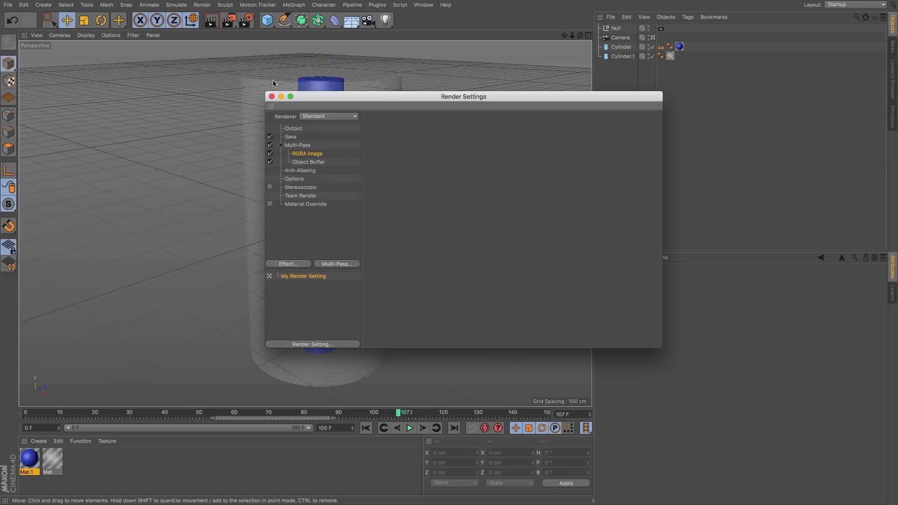
click(314, 164)
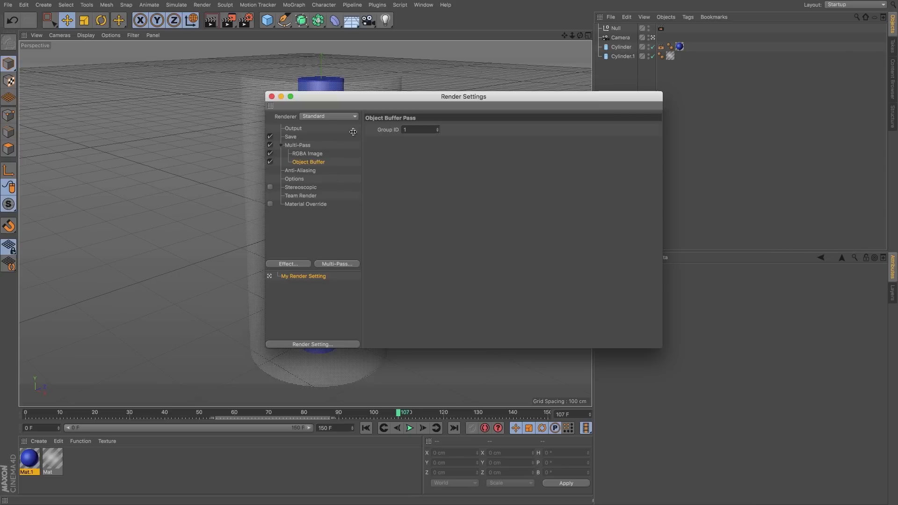
click(271, 97)
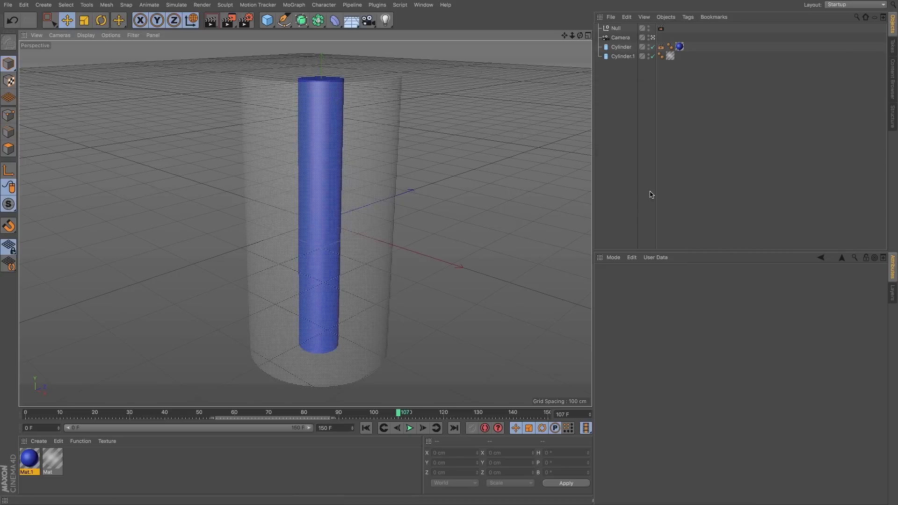
Switch to After Effects, create a new composition from Cylinder Vortex.c4d, and go to 0;00;01;15
key(super+Tab)
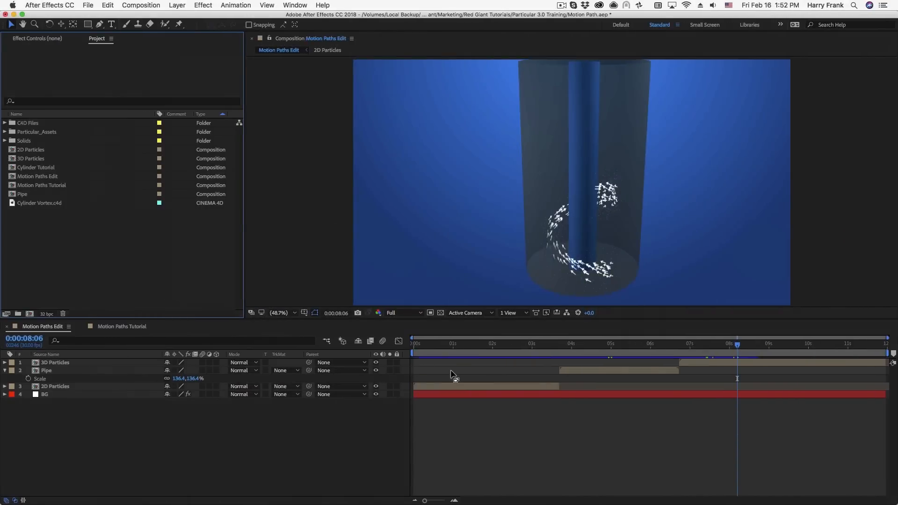
drag(47, 204, 80, 219)
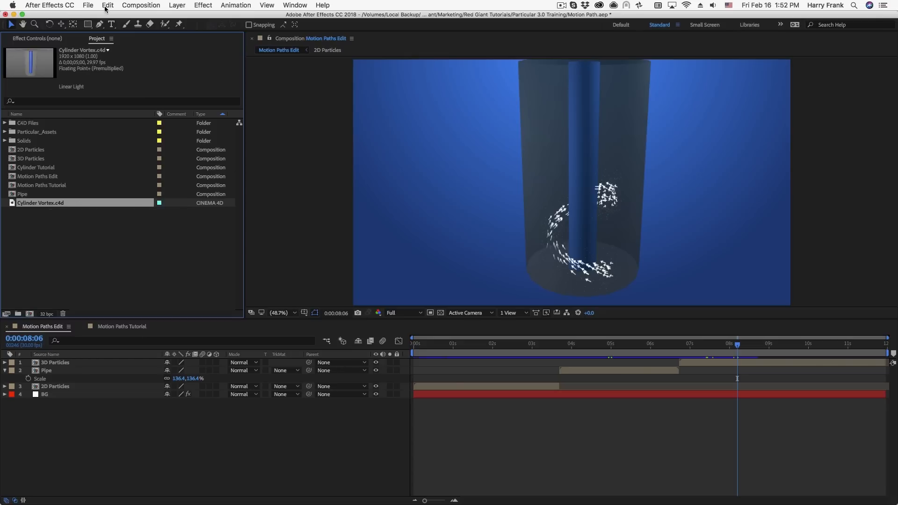
click(87, 5)
click(48, 182)
drag(42, 204, 32, 315)
click(479, 345)
click(555, 344)
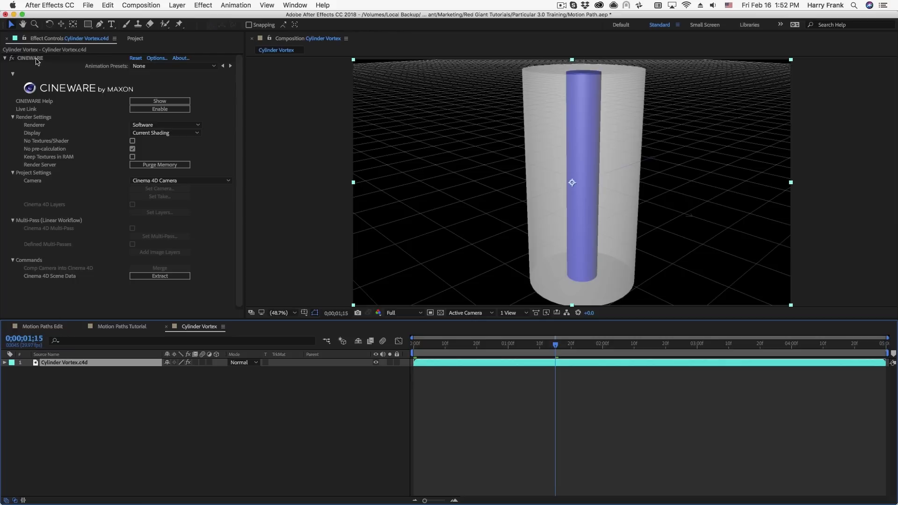
Extract the Cinema 4D scene data into the composition and inspect the extracted Null and Camera layers
click(181, 277)
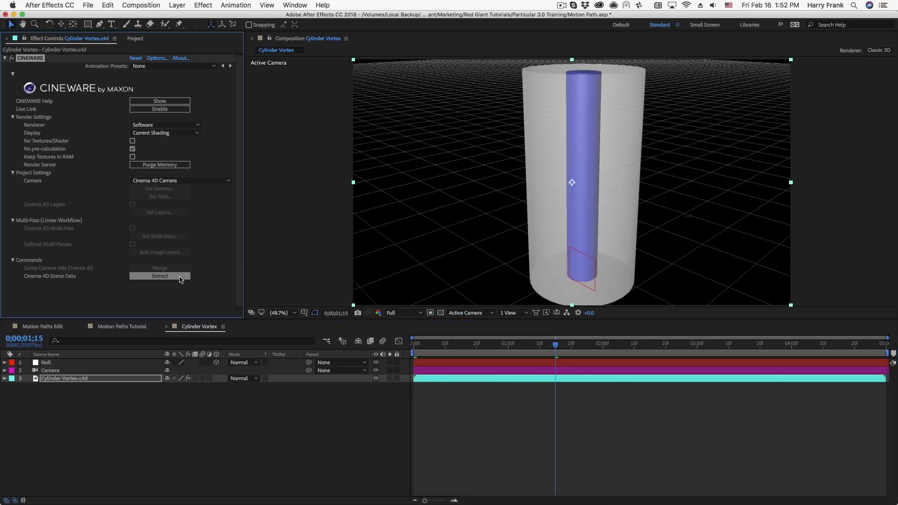
click(72, 363)
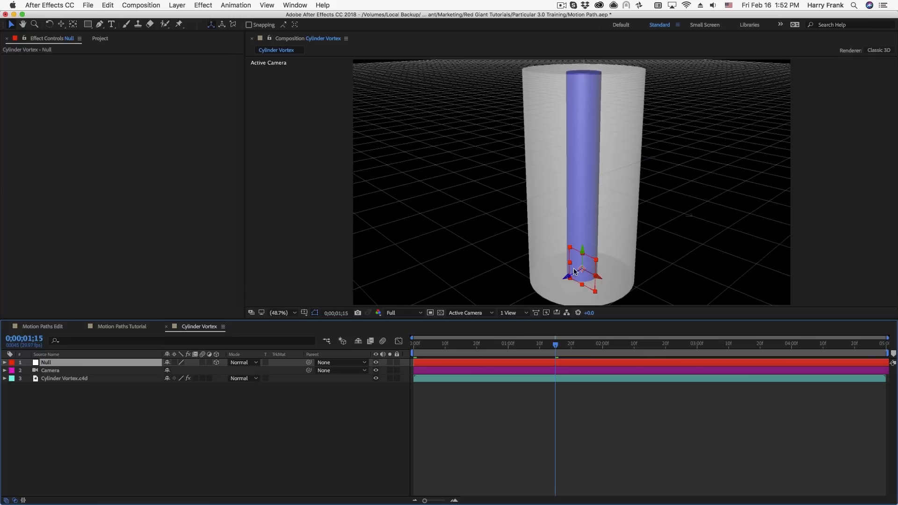
click(72, 371)
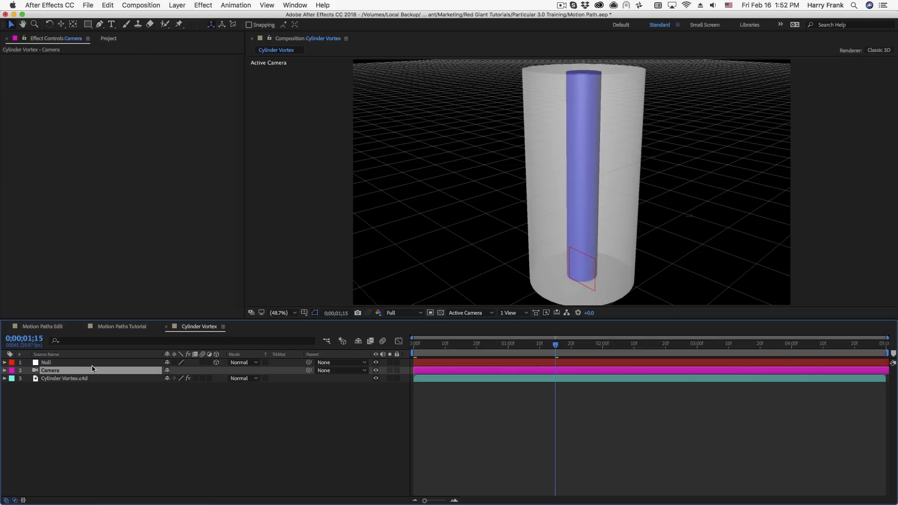
Set the Cineware renderer of the Cylinder Vortex.c4d layer to Standard (Draft)
click(70, 378)
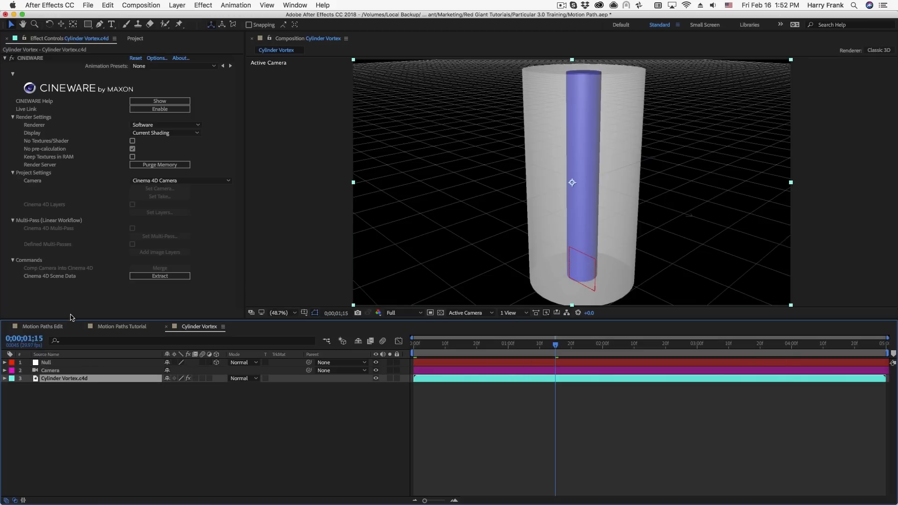
click(152, 125)
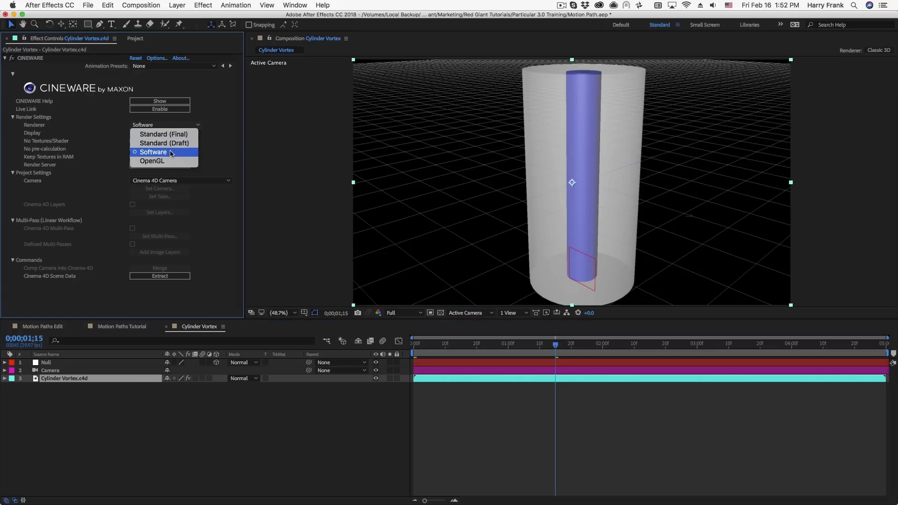
click(150, 143)
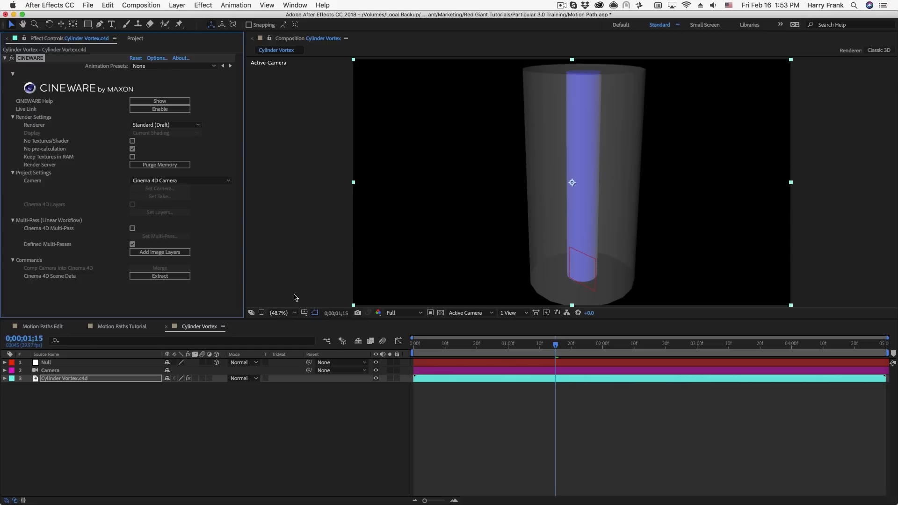
Add the defined multi-passes as separate image layers and solo the RGBA Image layer
click(178, 253)
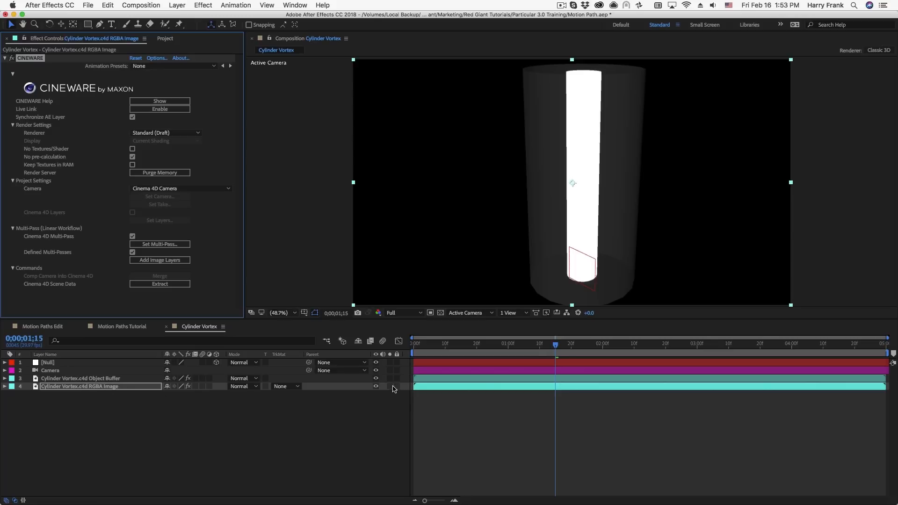
click(391, 386)
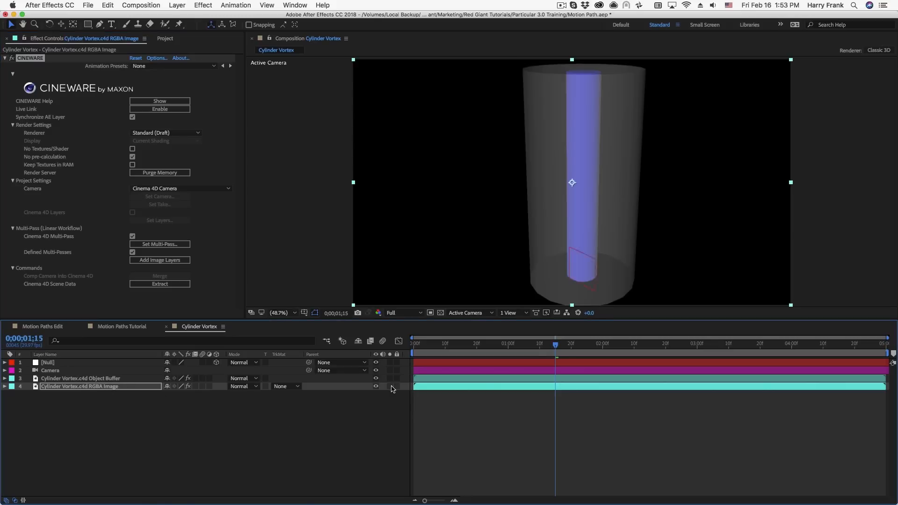
Hide the Cylinder Vortex.c4d Object Buffer layer after viewing it on its own, and save the project
alt+click(390, 378)
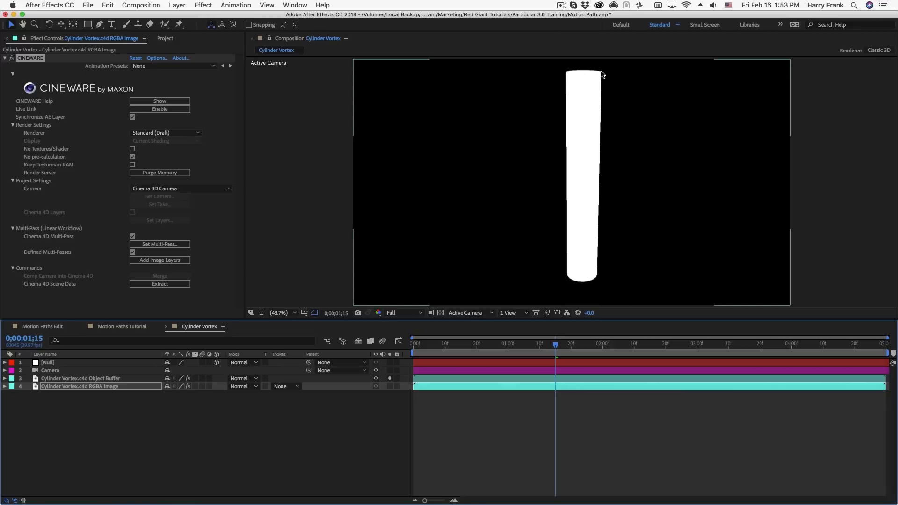
click(390, 377)
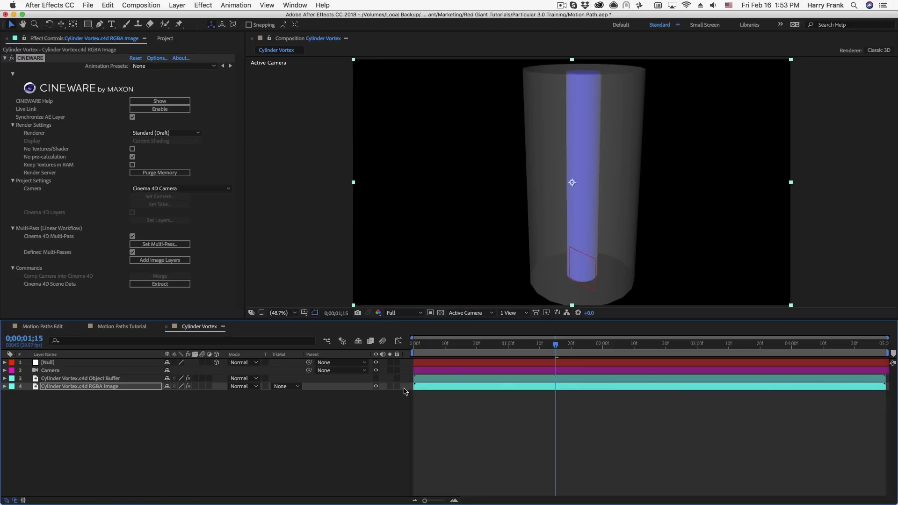
click(60, 465)
key(super+s)
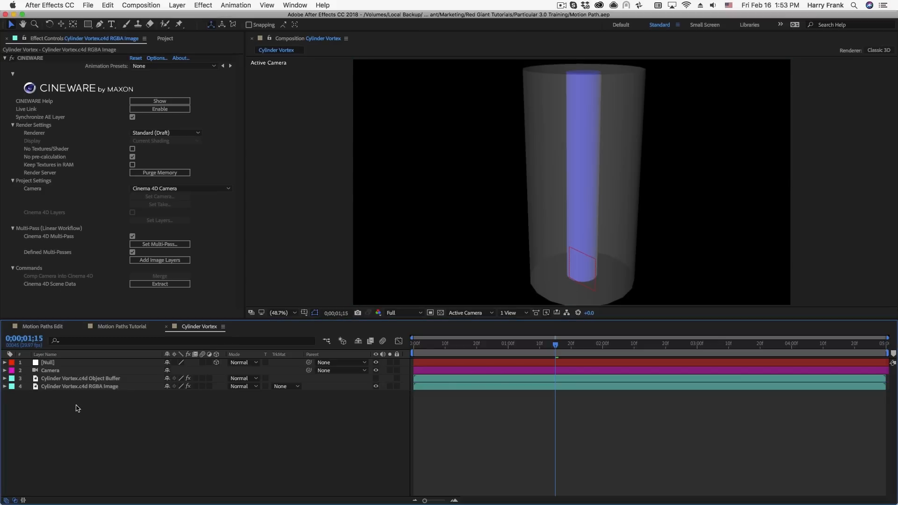
Create a white 1920 x 1080 px solid named Particular in the Cylinder Vortex composition
key(super+y)
text(P)
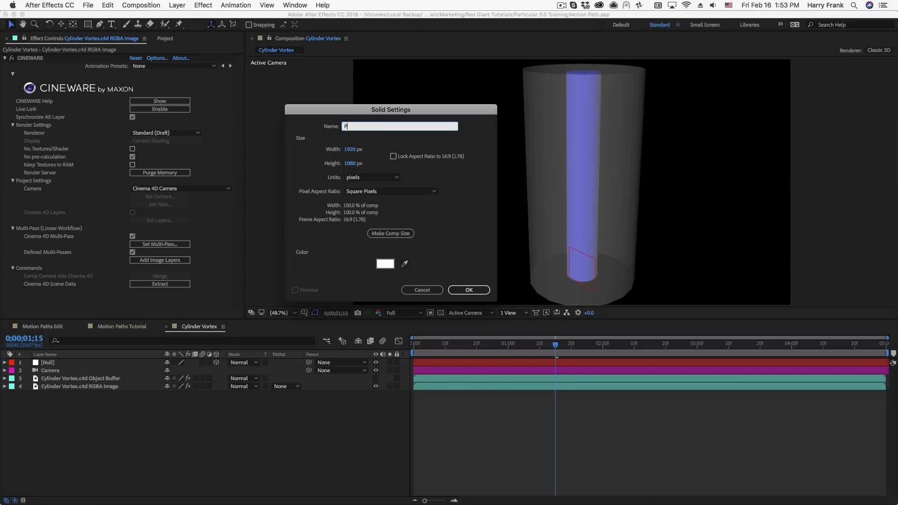
text(Articul)
text(ar)
key(Return)
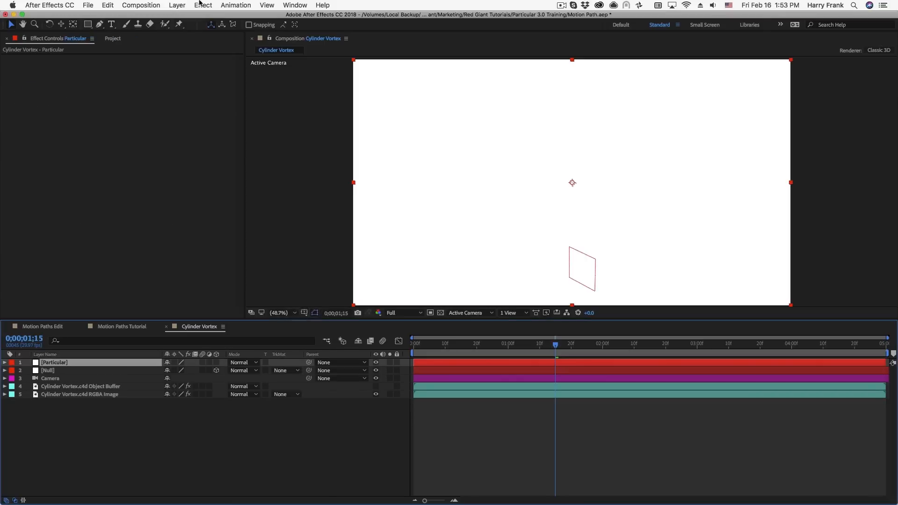
Apply the Trapcode Particular effect to the Particular solid and go to 0;00;00;28
click(203, 6)
click(214, 26)
click(502, 346)
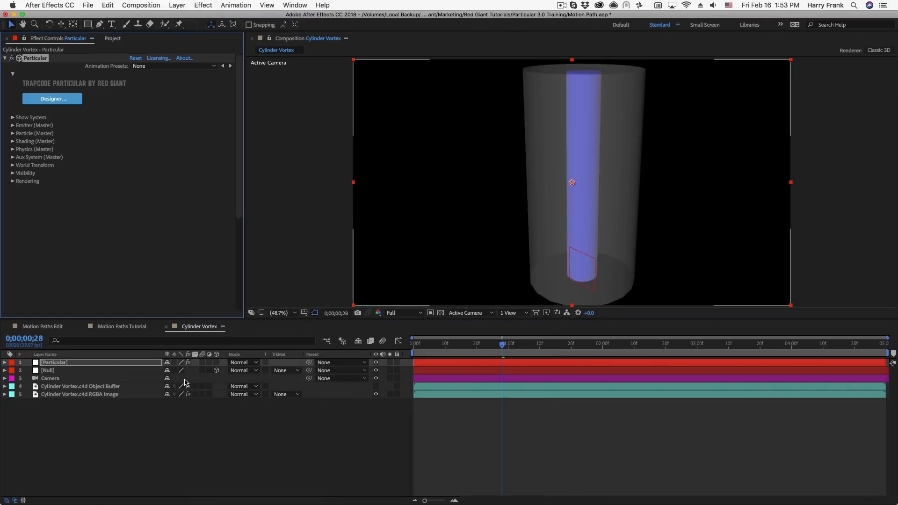
click(492, 352)
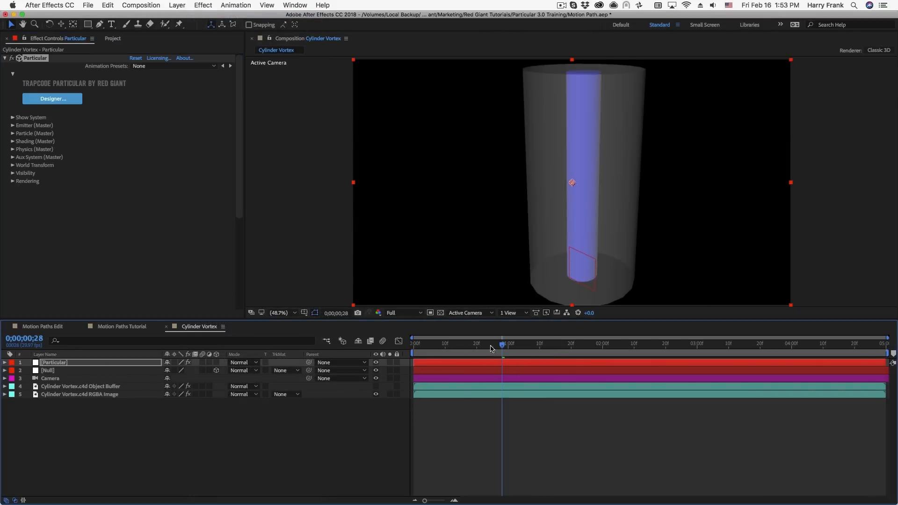
Add a point light named Motion Path 1 above the Null layer
click(66, 370)
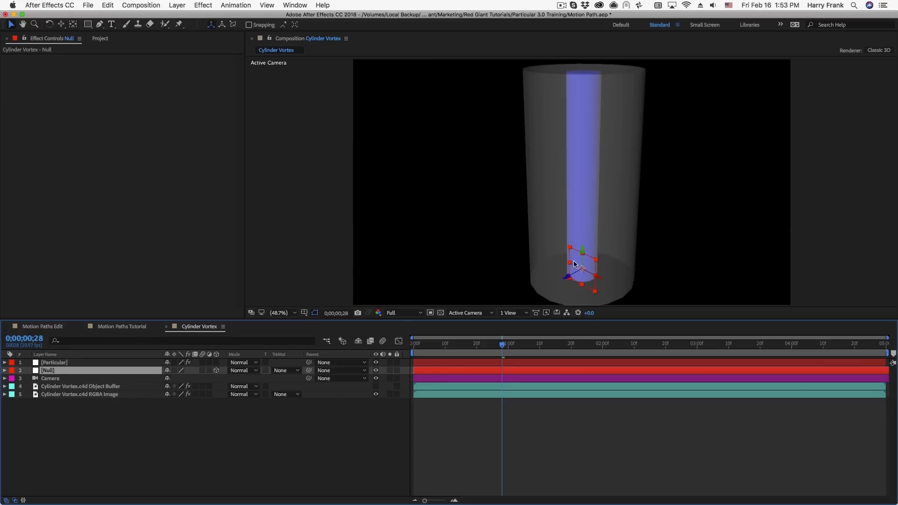
click(177, 6)
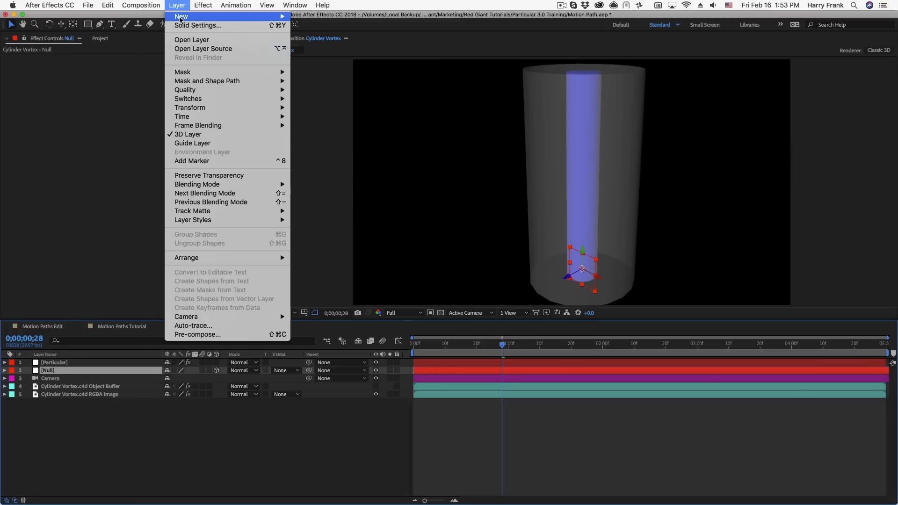
mouse_move(262, 16)
key(Return)
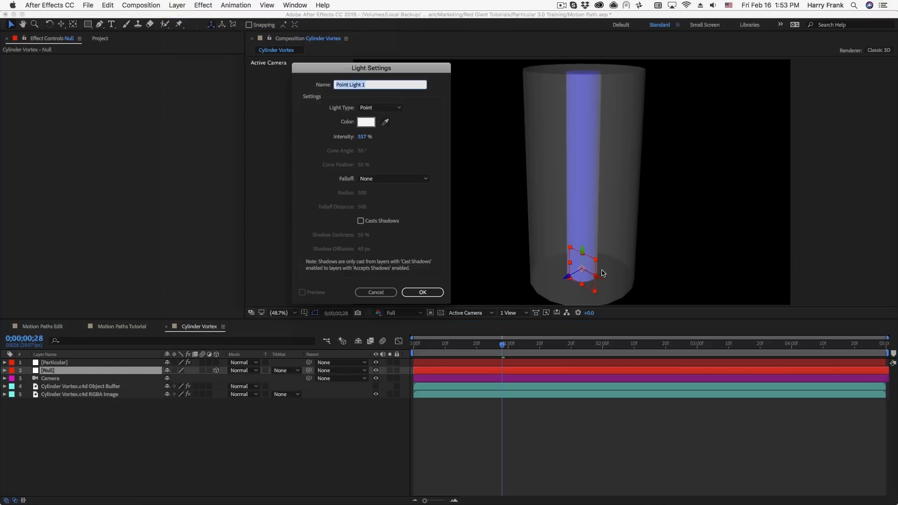
text(Motion Path)
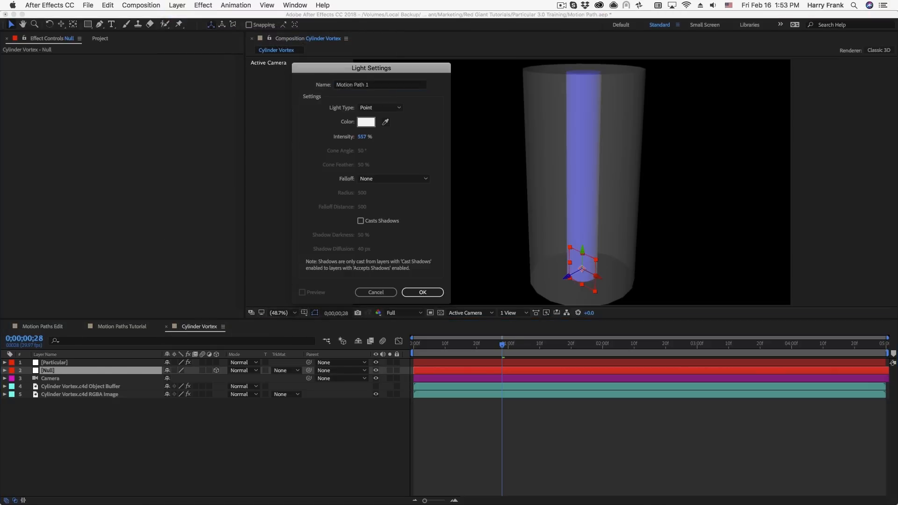
key(Return)
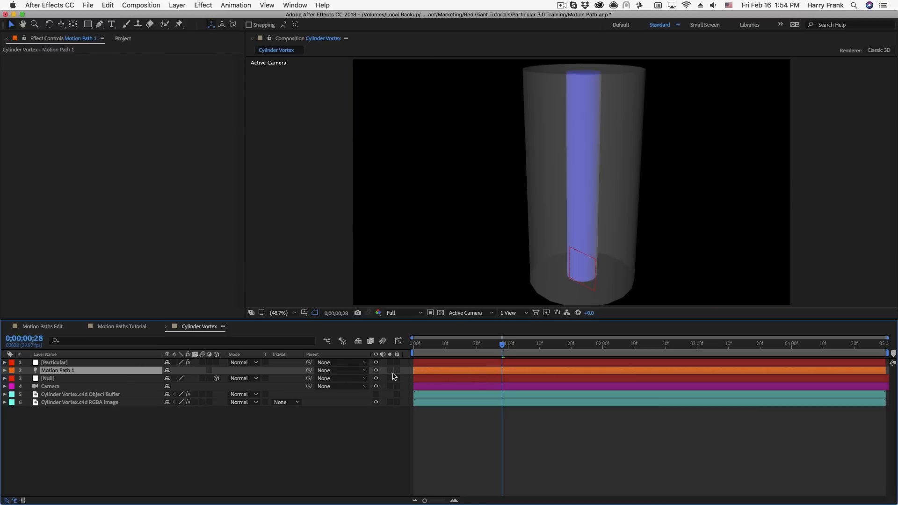
Parent the Motion Path 1 light to the Null layer so that it snaps to the null's position
key(space)
drag(466, 150, 391, 138)
scroll(445, 115, down, 2)
key(space)
drag(413, 188, 453, 201)
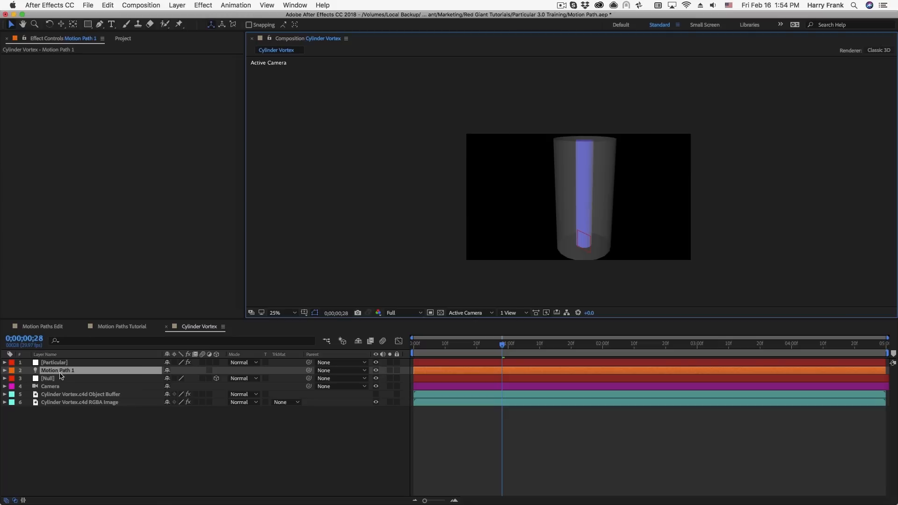
drag(563, 166, 313, 45)
drag(477, 136, 527, 243)
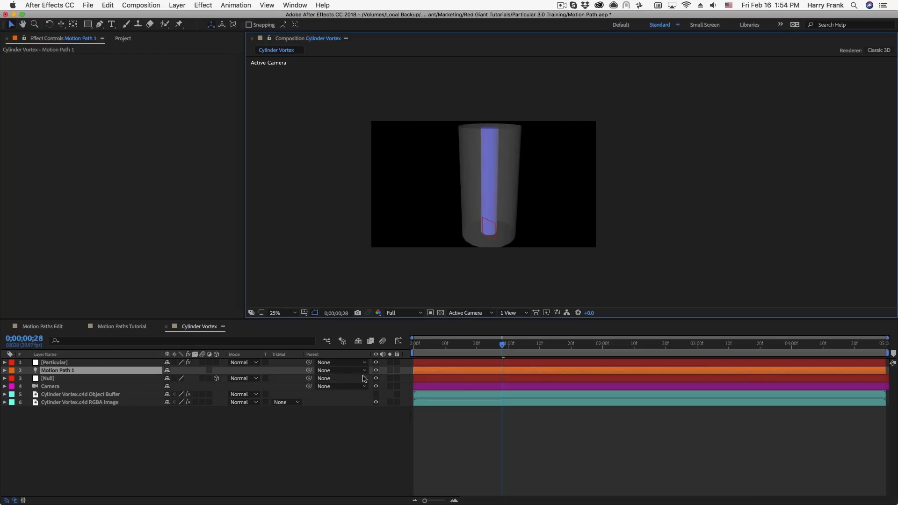
drag(309, 370, 56, 382)
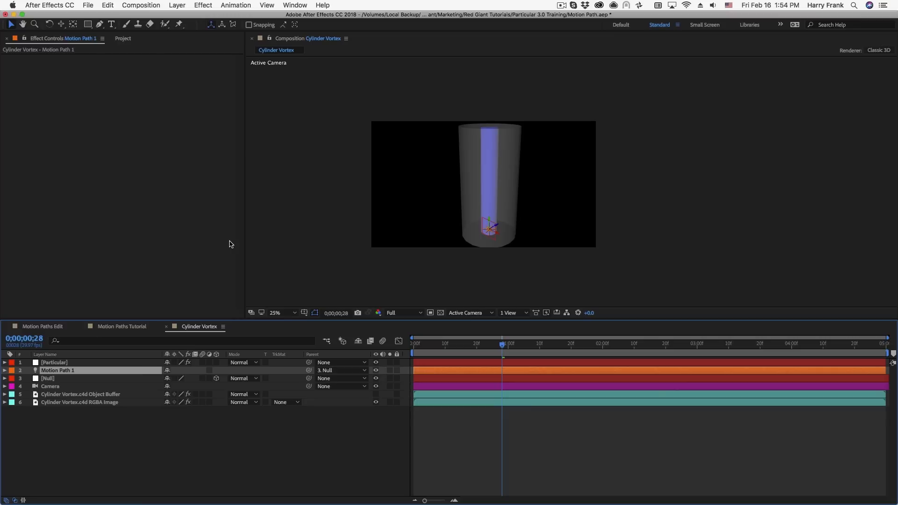
Move the Motion Path 1 light along its X axis, away from the null into the gap between the inner and outer cylinders
key(period)
drag(552, 153, 683, 88)
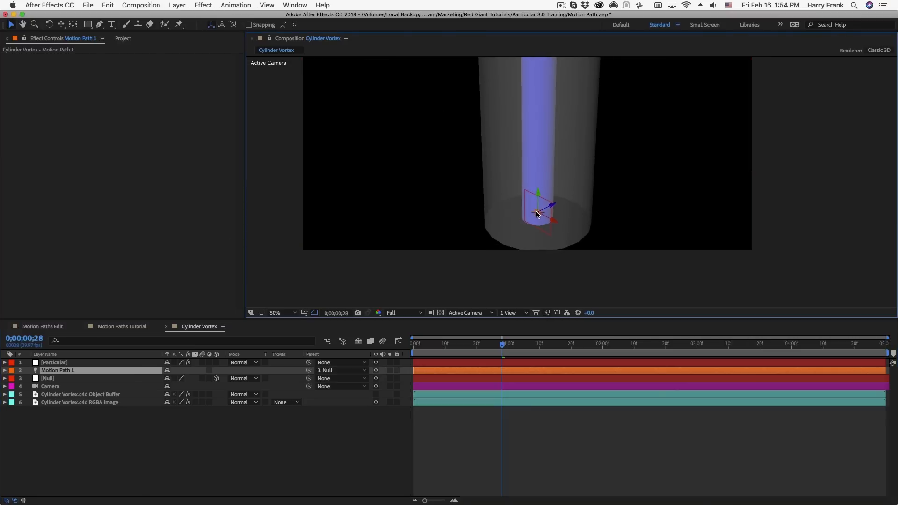
click(56, 379)
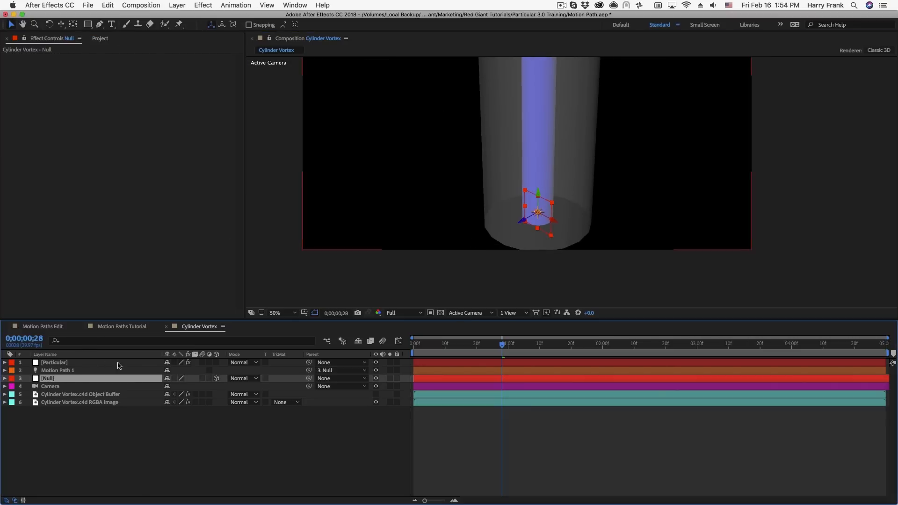
click(60, 371)
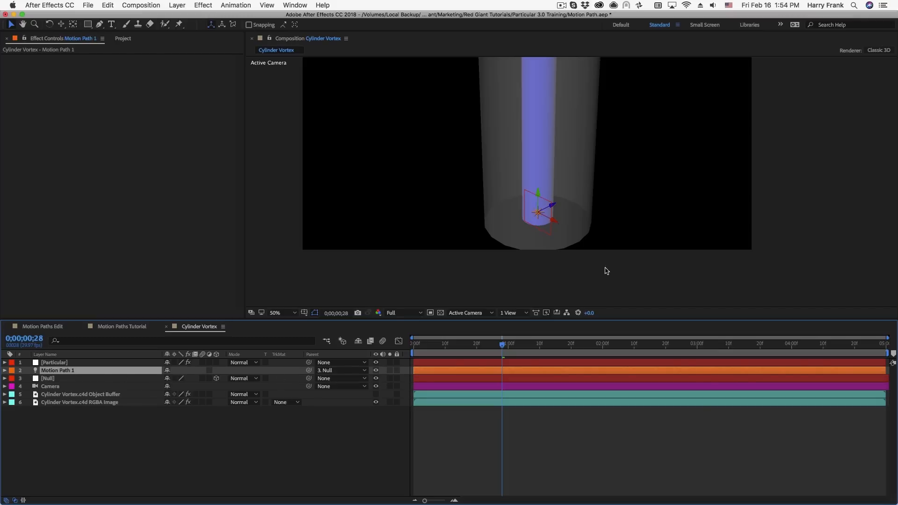
mouse_move(553, 220)
mouse_down()
mouse_move(580, 240)
mouse_move(567, 229)
mouse_up()
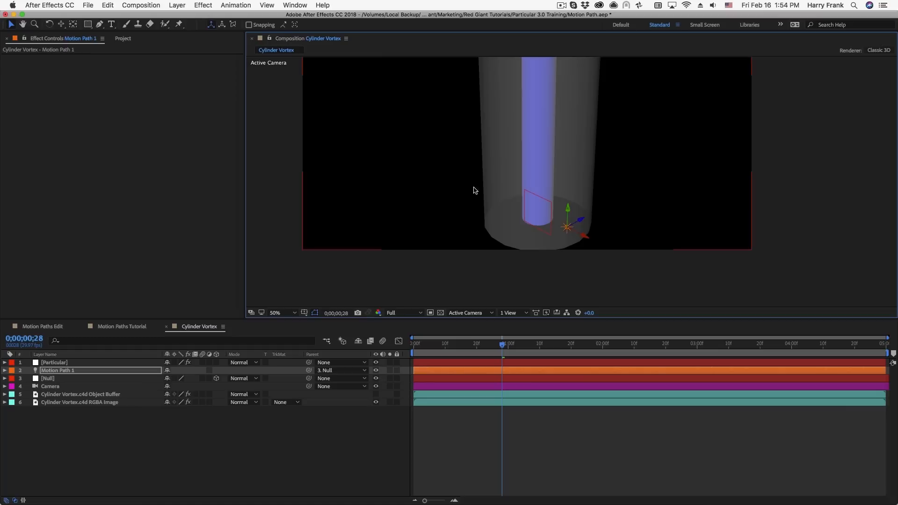
drag(538, 185, 563, 229)
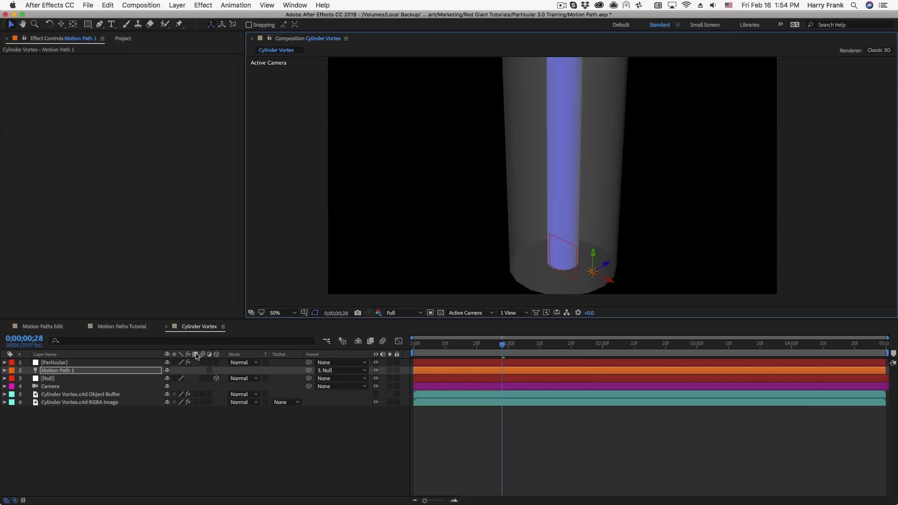
Reveal the Null layer's Position and Rotation properties and set starting keyframes for Position and Y Rotation at 0;00;00;00
click(61, 379)
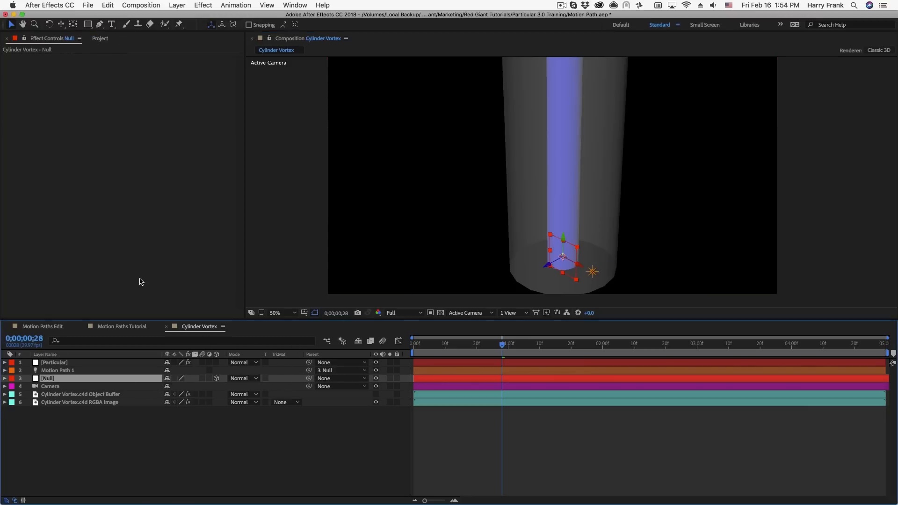
key(p)
key(space)
key(space)
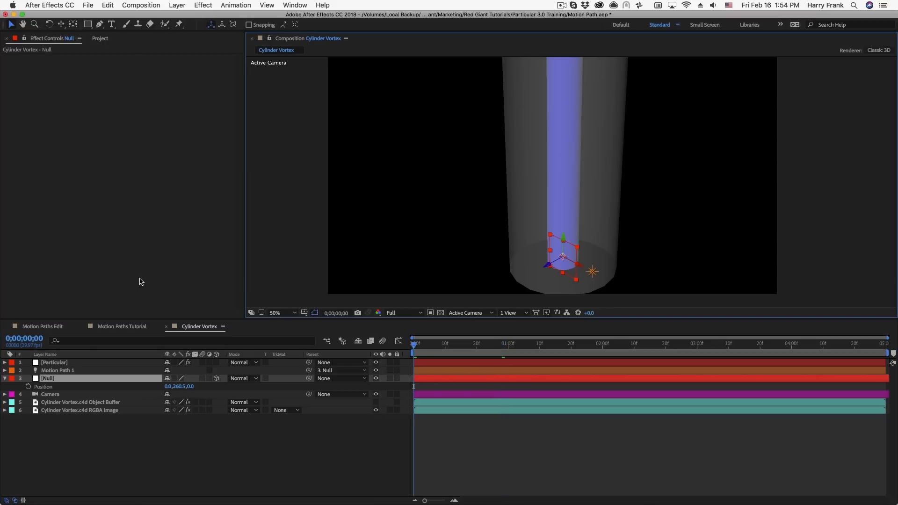
key(shift+r)
click(28, 387)
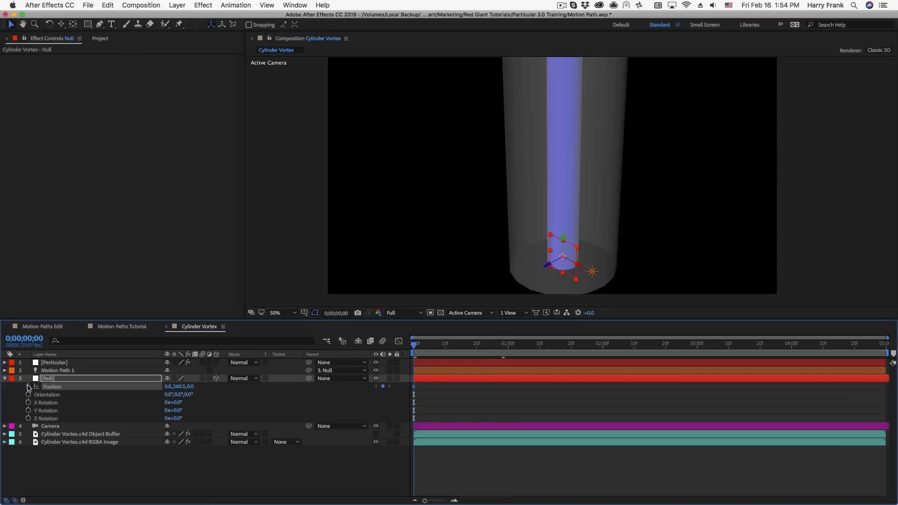
click(27, 411)
Keyframe the null's Y Rotation to 3 full revolutions at 0;00;03;29
drag(546, 346, 789, 361)
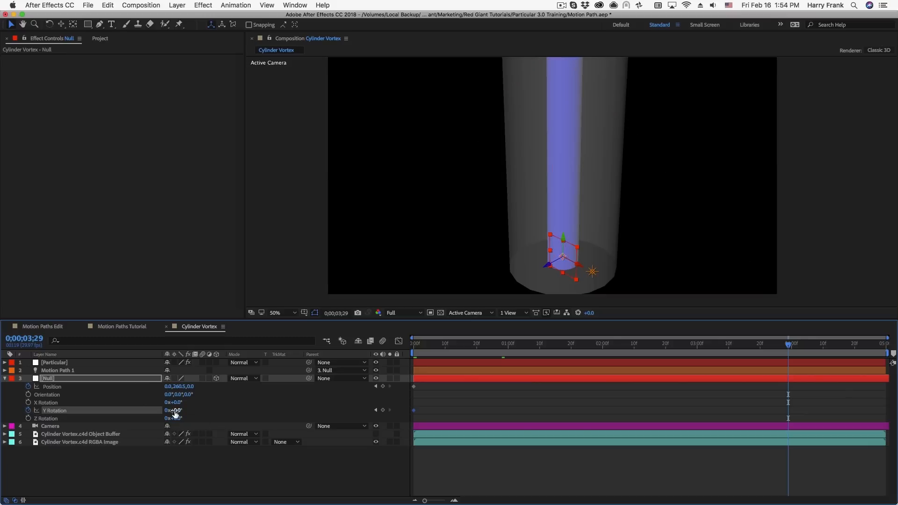
click(164, 413)
click(165, 411)
text(3)
key(Return)
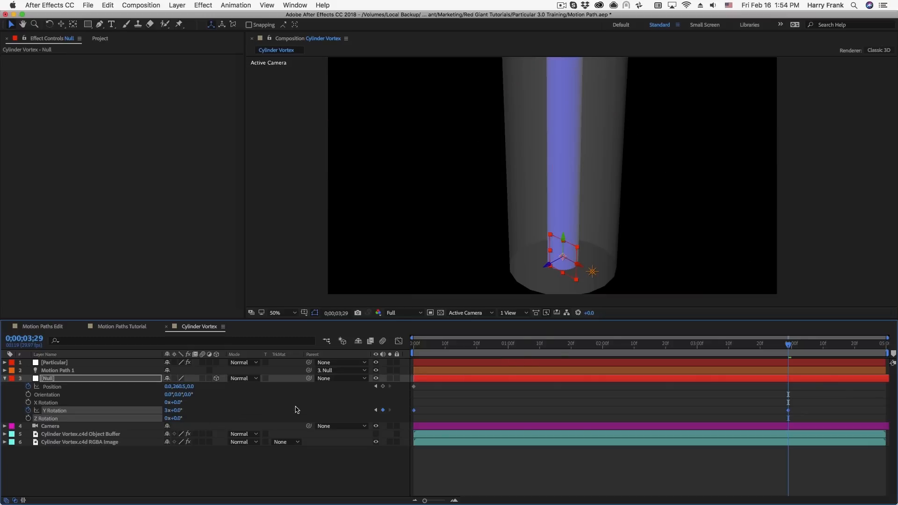
Keyframe the null's Y position up to the cylinder's upper end at 0;00;03;29, and scrub back to 0;00;03;06
drag(484, 162, 486, 157)
drag(178, 386, 115, 386)
drag(425, 355, 715, 382)
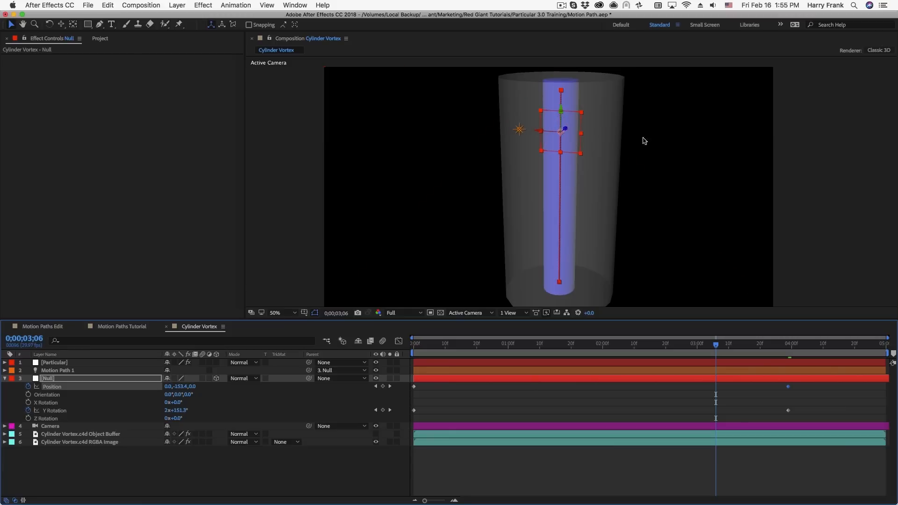
Collapse the Null layer's properties and examine the Motion Path options in the Particular effect's Air physics settings, keeping it Off
click(49, 380)
key(u)
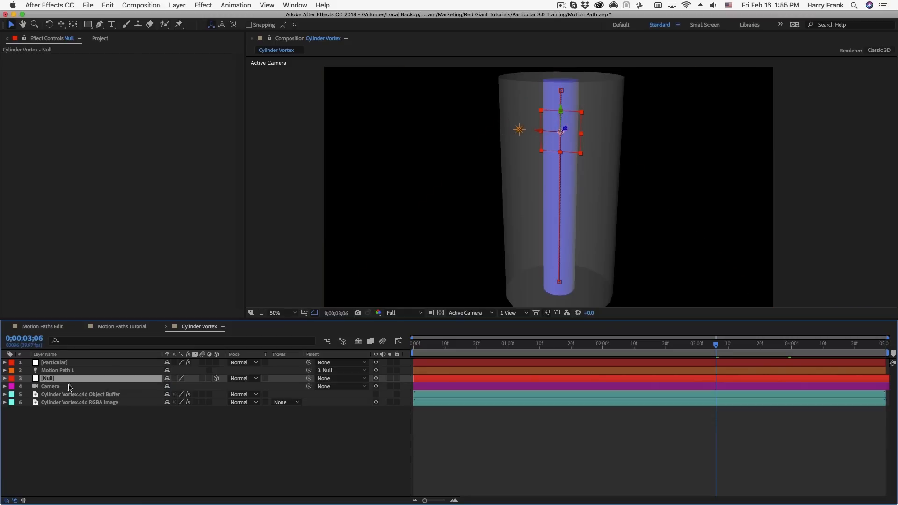
click(67, 364)
key(e)
click(42, 371)
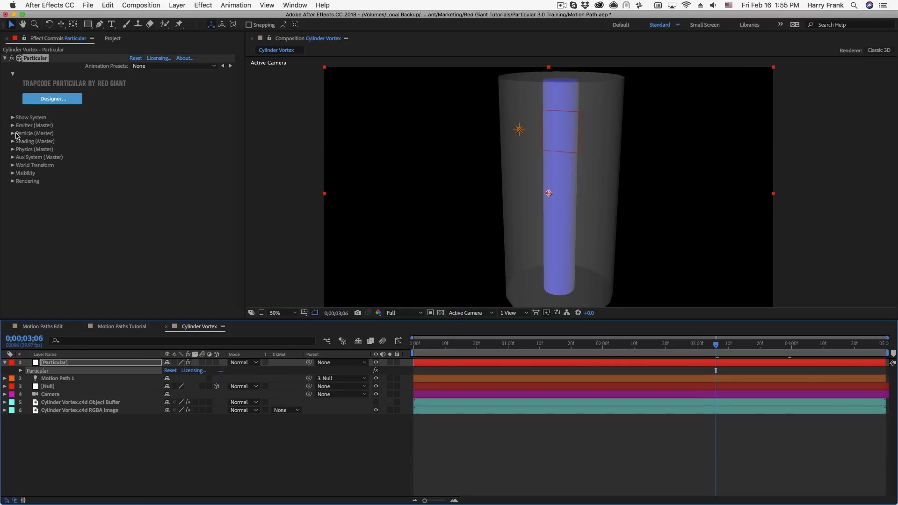
click(13, 148)
click(20, 181)
click(152, 189)
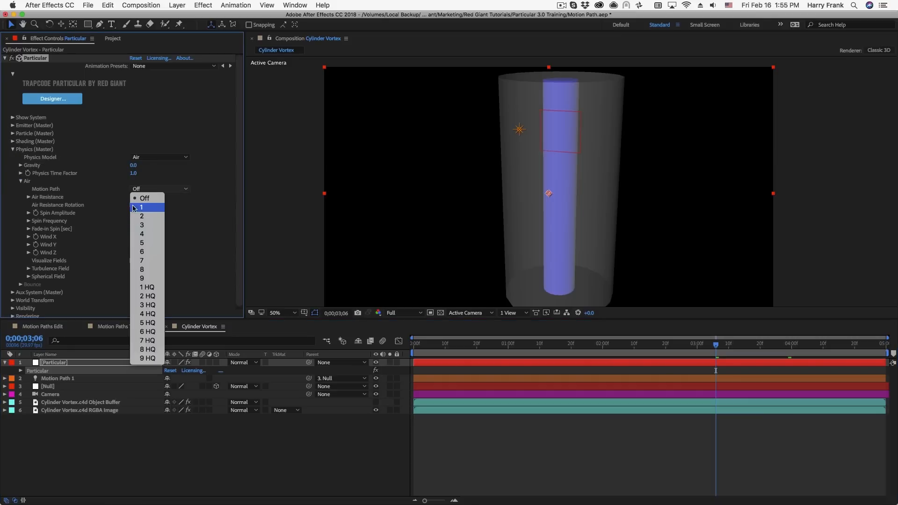
click(146, 207)
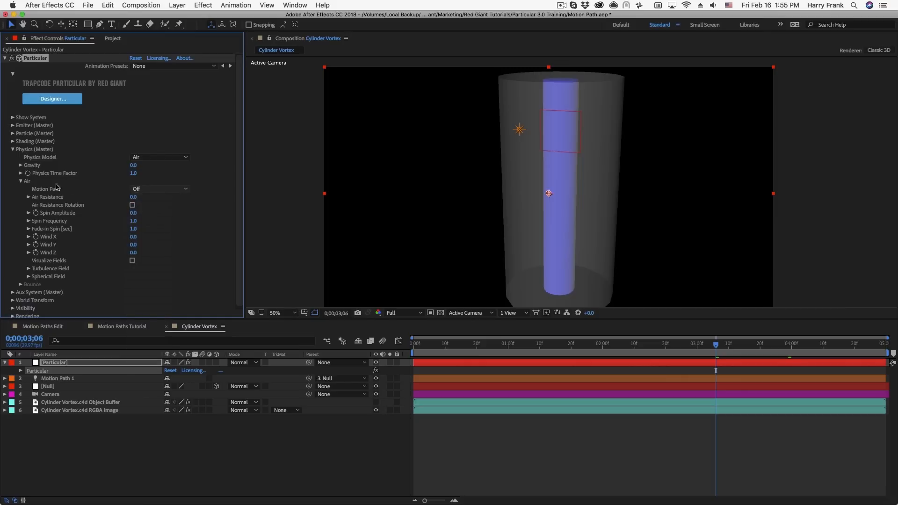
click(13, 149)
Scrub through the composition to examine the light's spiral path around the inner cylinder, and return to 0;00;00;00
click(665, 345)
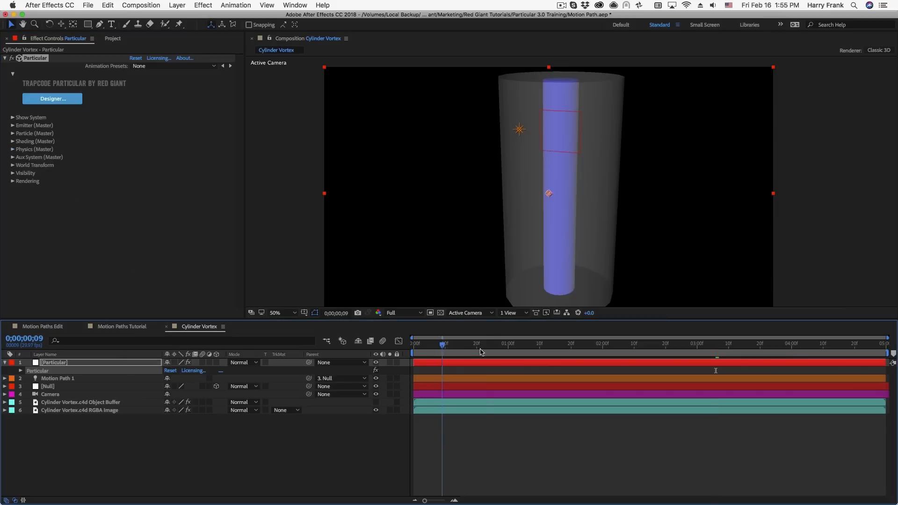
drag(664, 363, 667, 362)
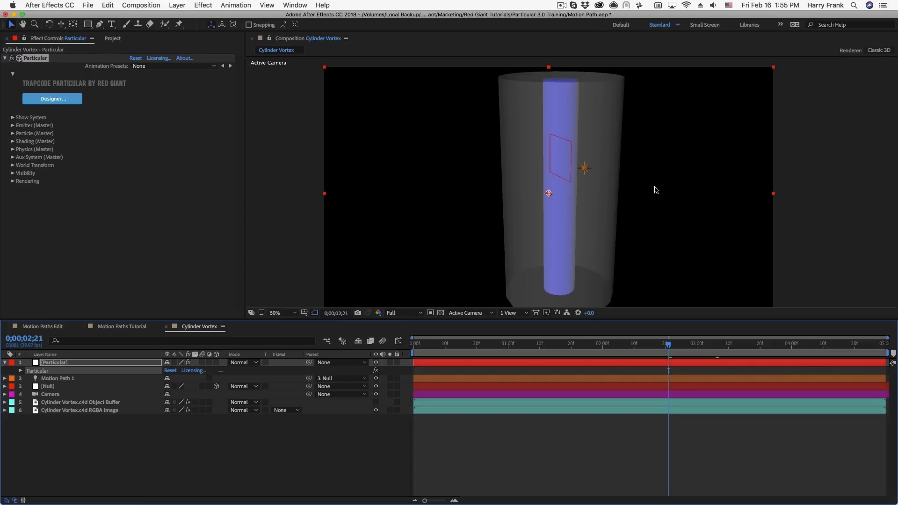
drag(557, 194, 541, 178)
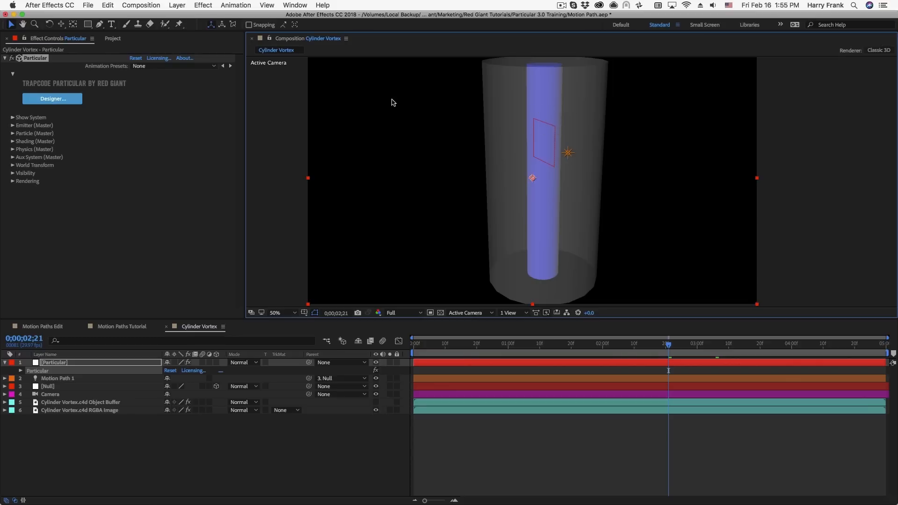
drag(436, 345, 357, 352)
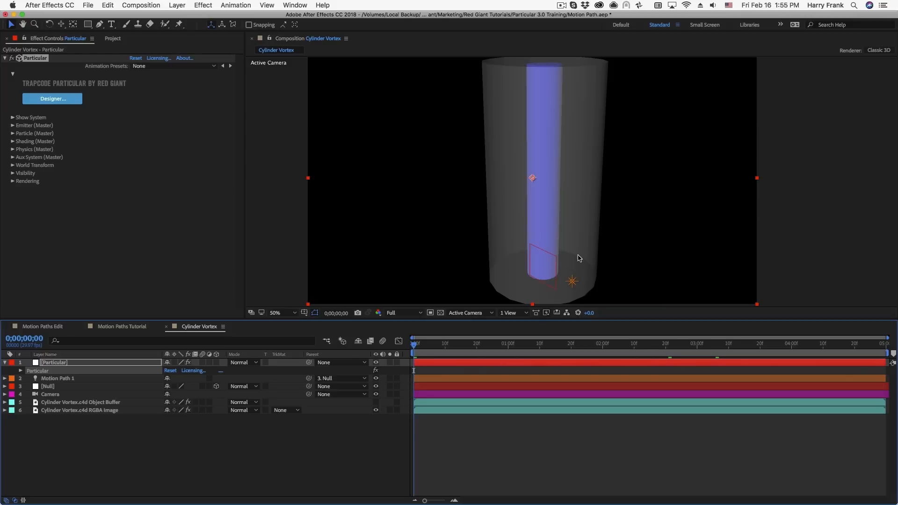
drag(553, 259, 553, 255)
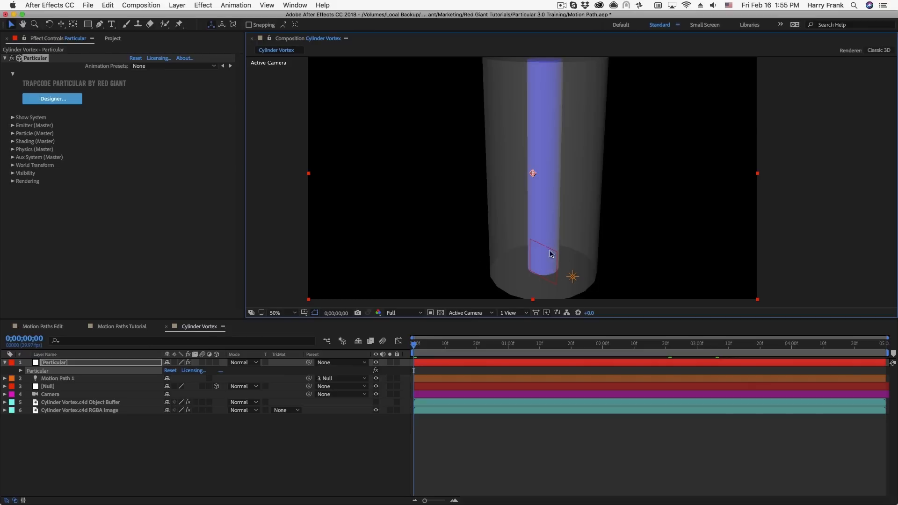
Reveal the Null layer's Position and set the Particular emitter's Position to 0, 260, 0 to match its starting point
click(60, 379)
click(57, 386)
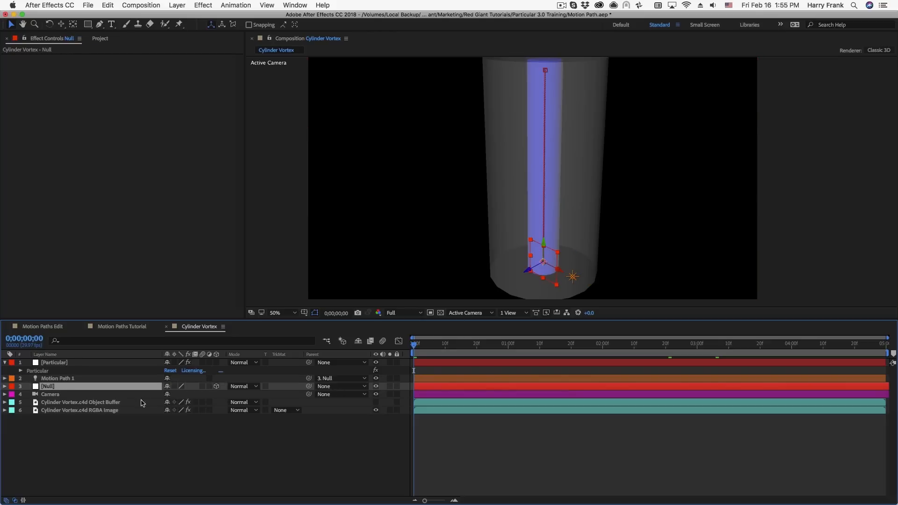
key(p)
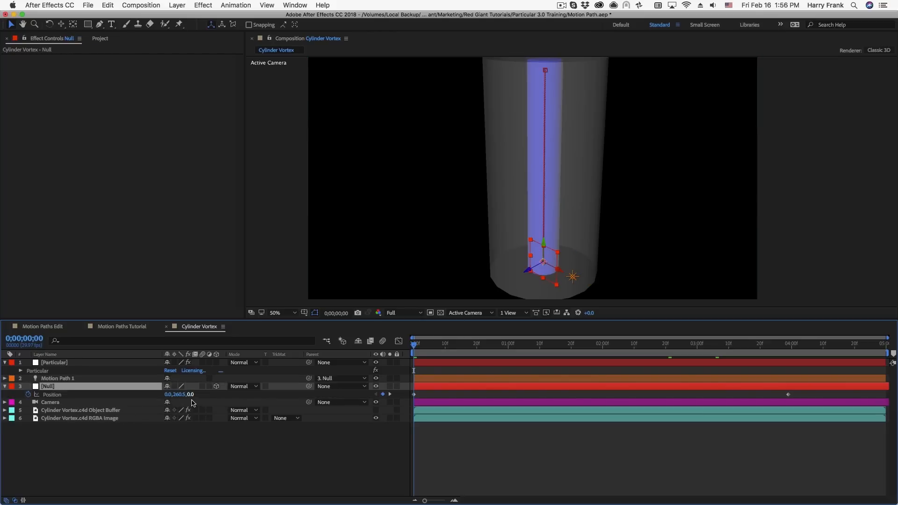
click(54, 363)
click(13, 125)
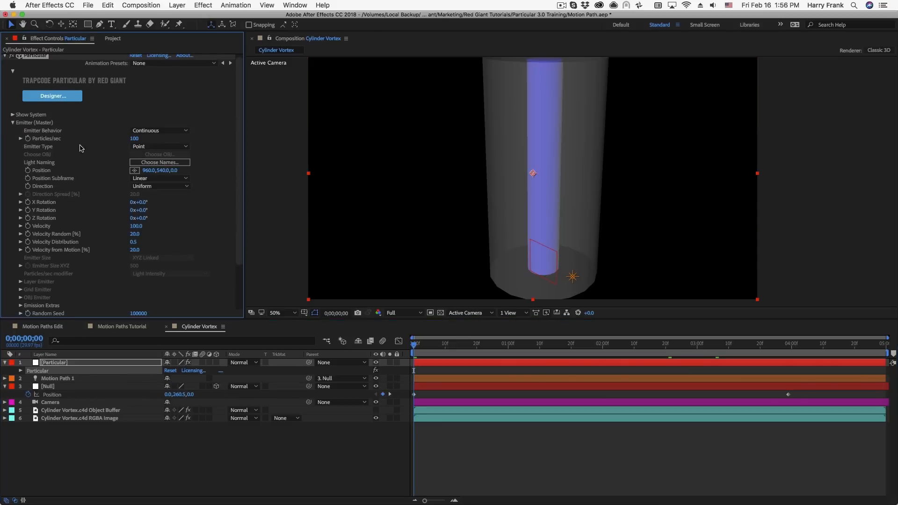
click(149, 169)
text(0)
key(Tab)
text(260)
key(Tab)
key(Return)
Scrub to 0;00;01;08 and set the emitter's Velocity to 0
drag(589, 344, 532, 362)
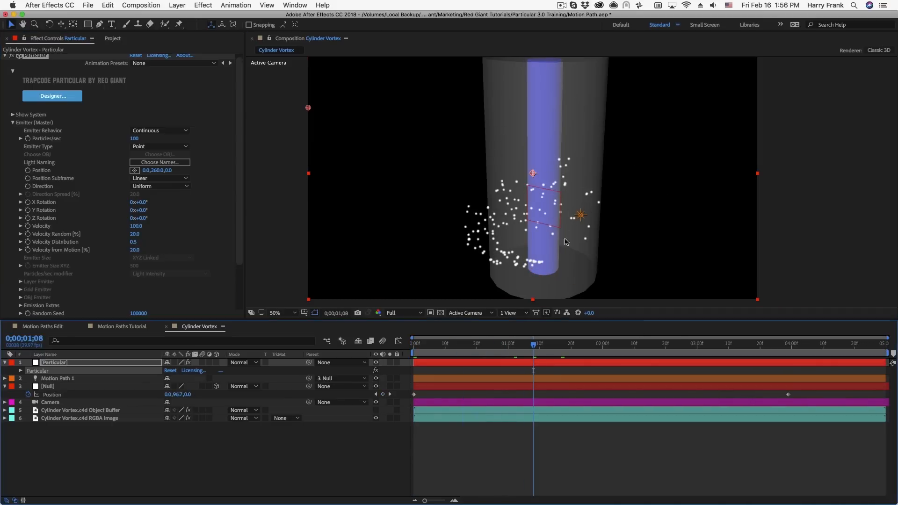
drag(559, 226, 558, 226)
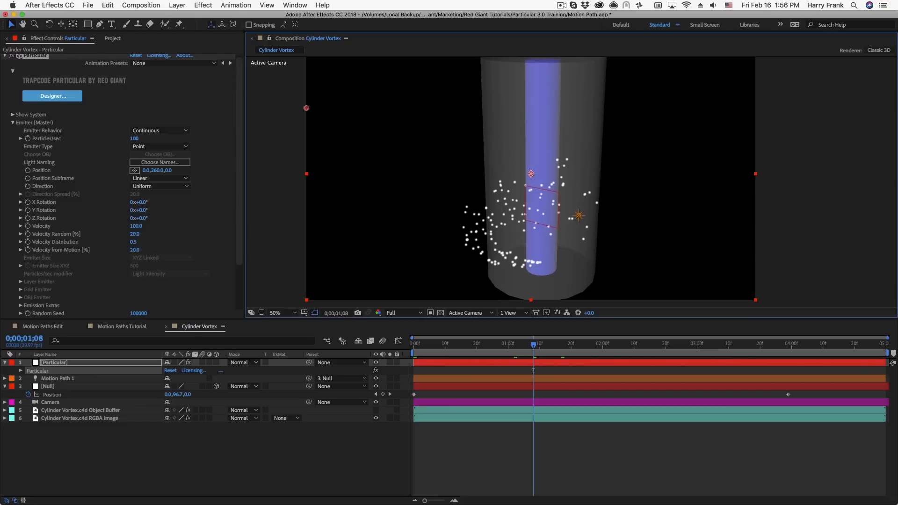
click(136, 226)
text(0)
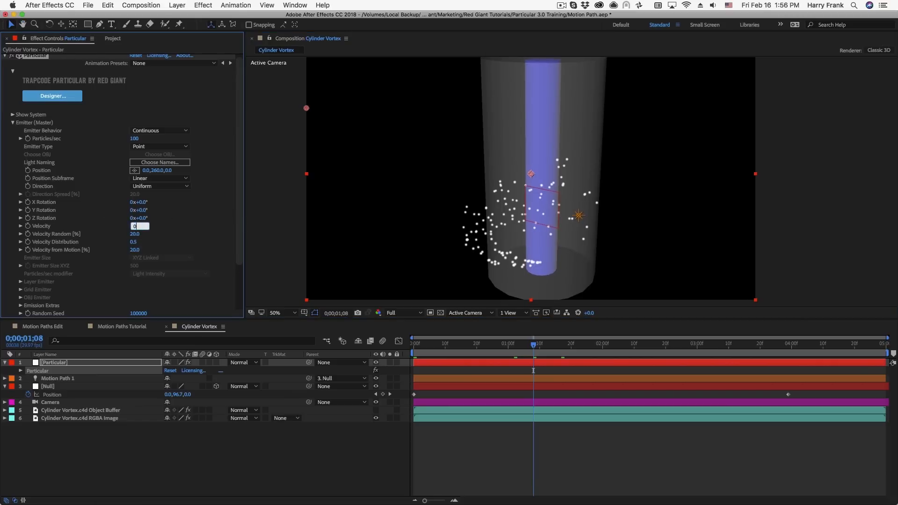
key(Return)
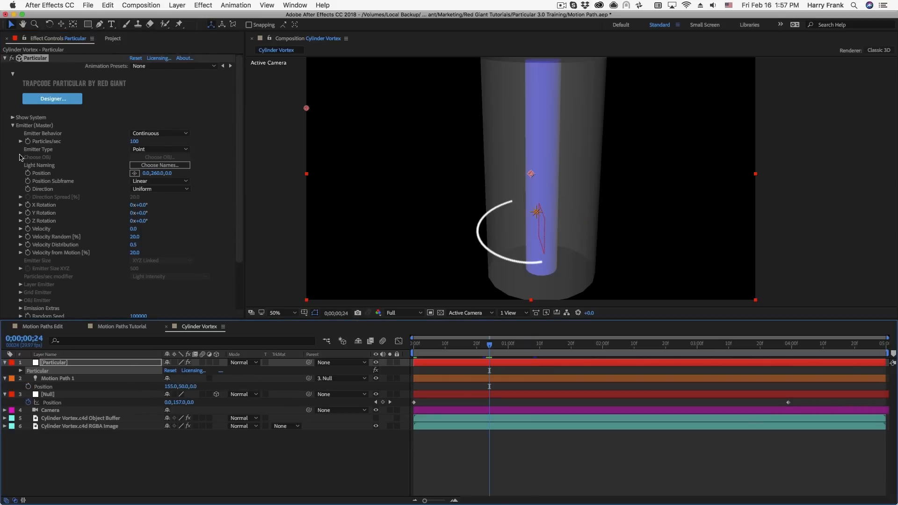
Shift the emitter's X Position to about 91.2 while checking the spiral in the Front view at 0;00;01;29, and return to Active Camera
drag(146, 173, 531, 257)
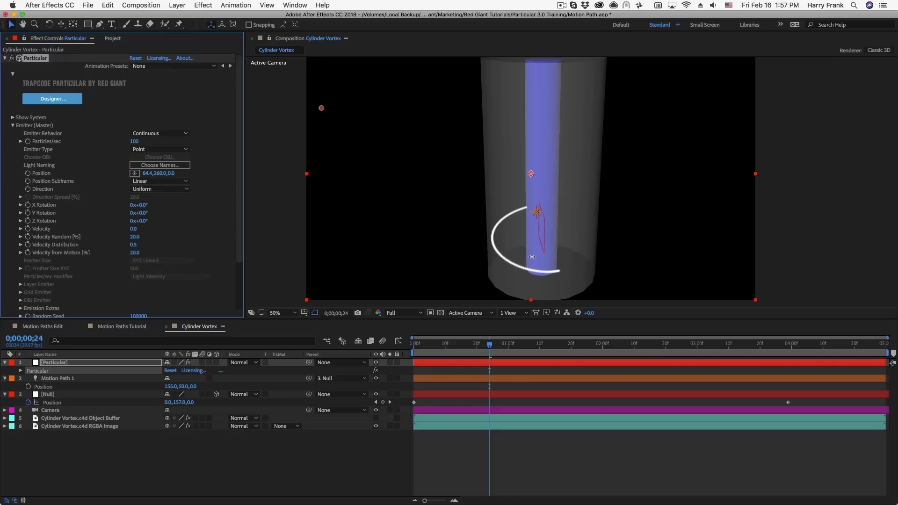
click(402, 313)
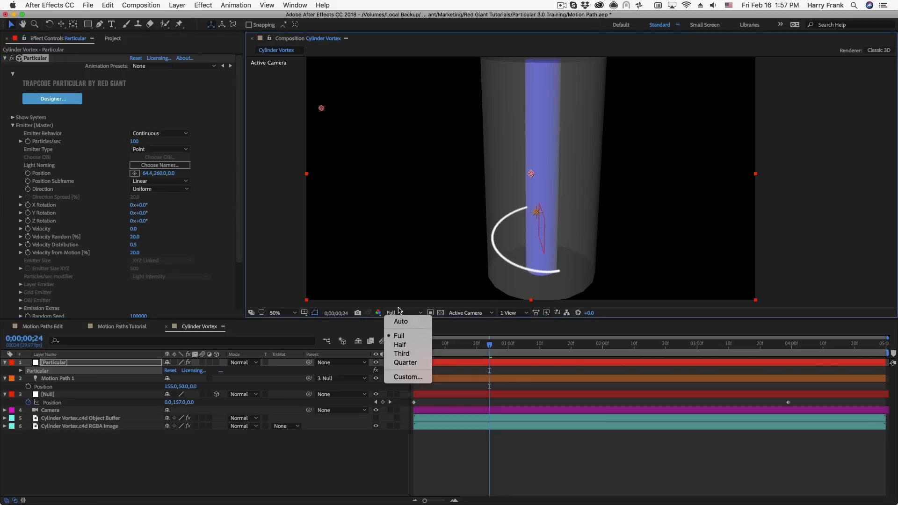
click(469, 312)
click(498, 350)
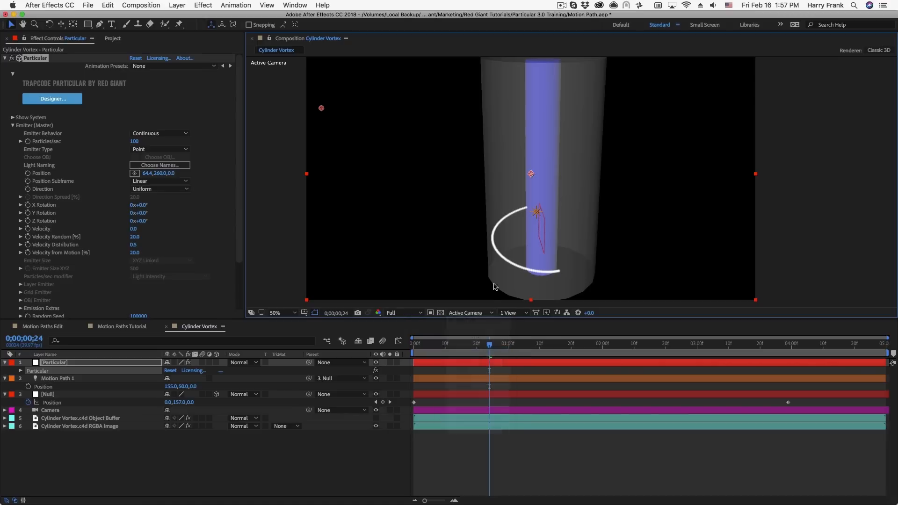
key(c)
drag(372, 111, 601, 190)
drag(422, 350, 599, 364)
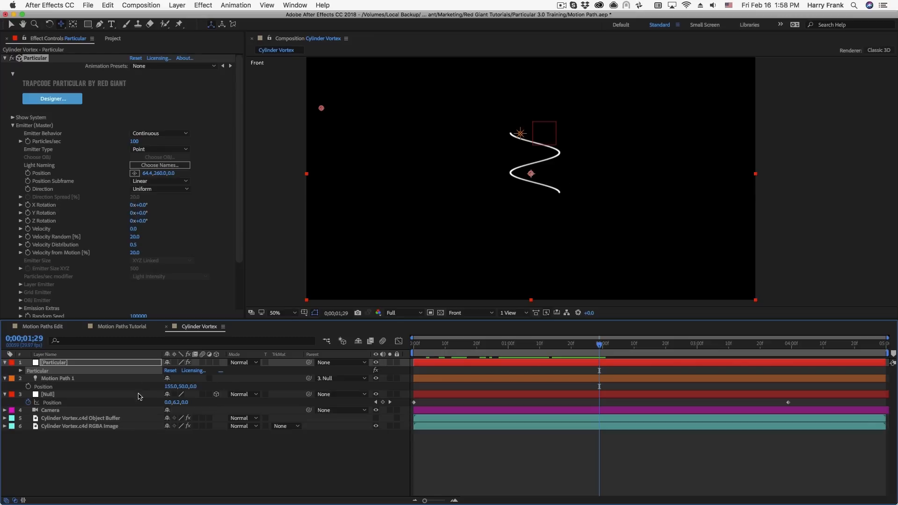
drag(147, 173, 293, 198)
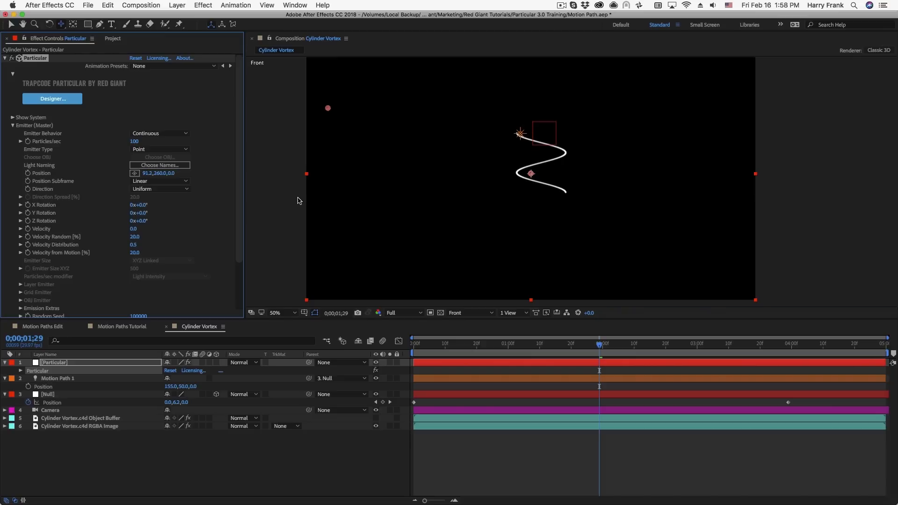
key(F12)
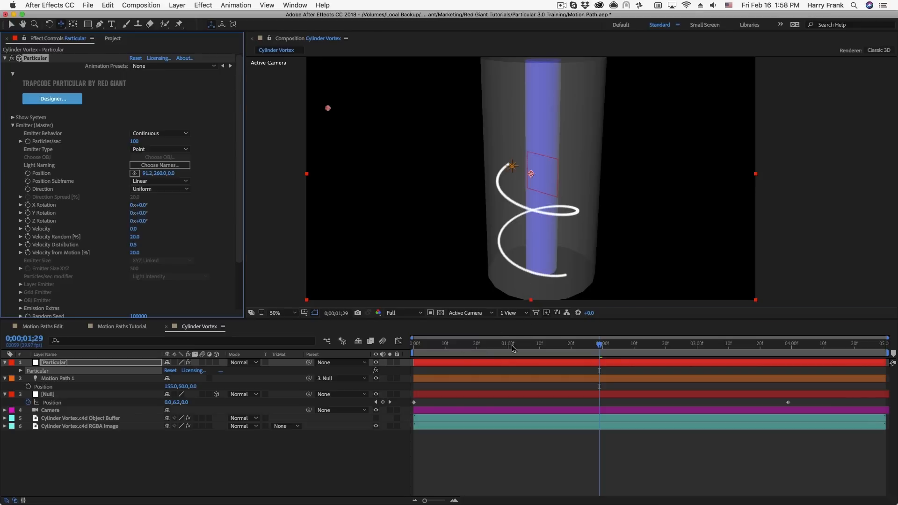
Scrub to 0;00;03;22 and set the Z Buffer in Particular's Visibility settings to the Cylinder Vortex.c4d Object Buffer layer
drag(440, 346, 671, 356)
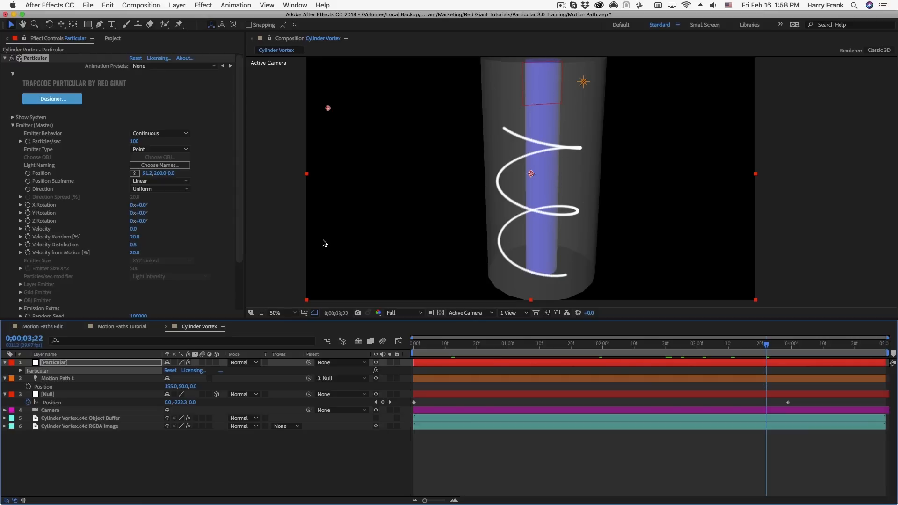
click(551, 166)
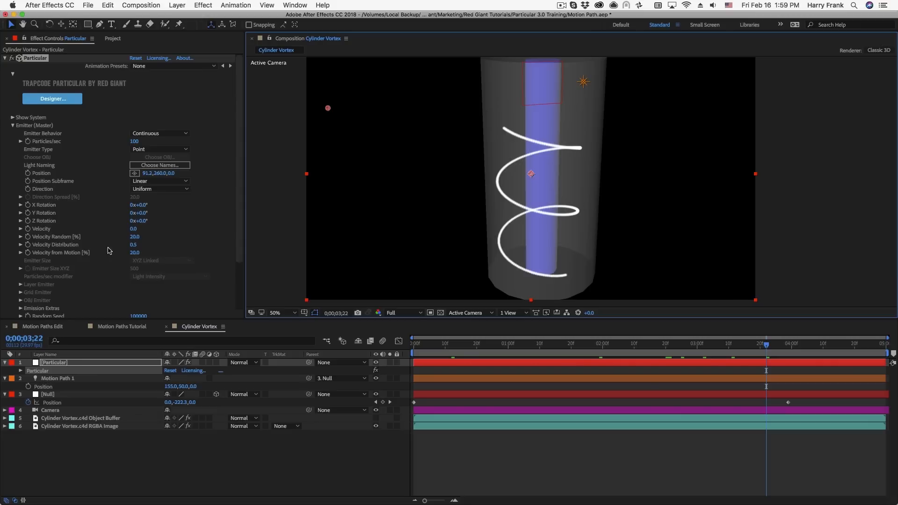
click(12, 125)
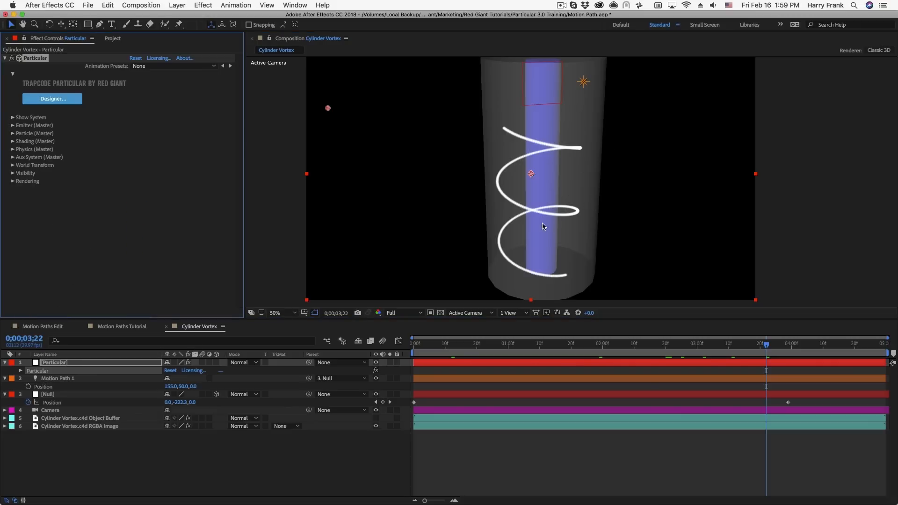
click(12, 173)
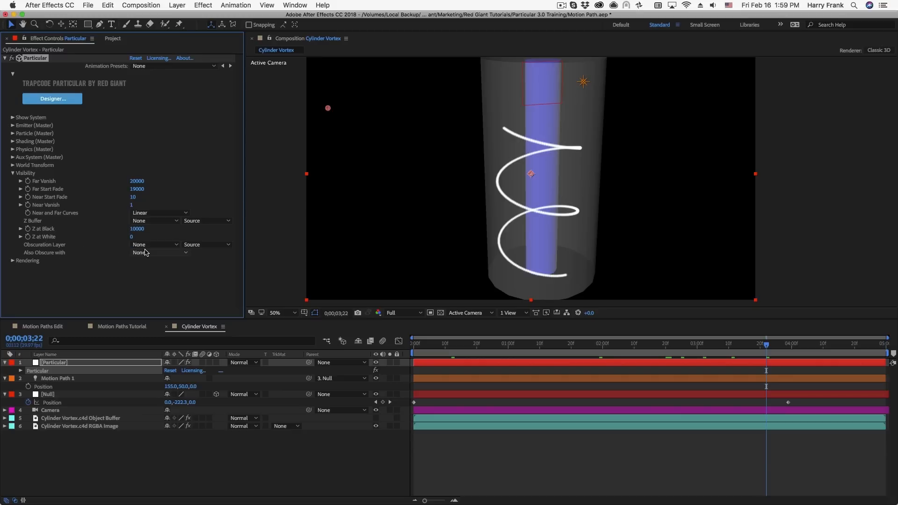
click(140, 289)
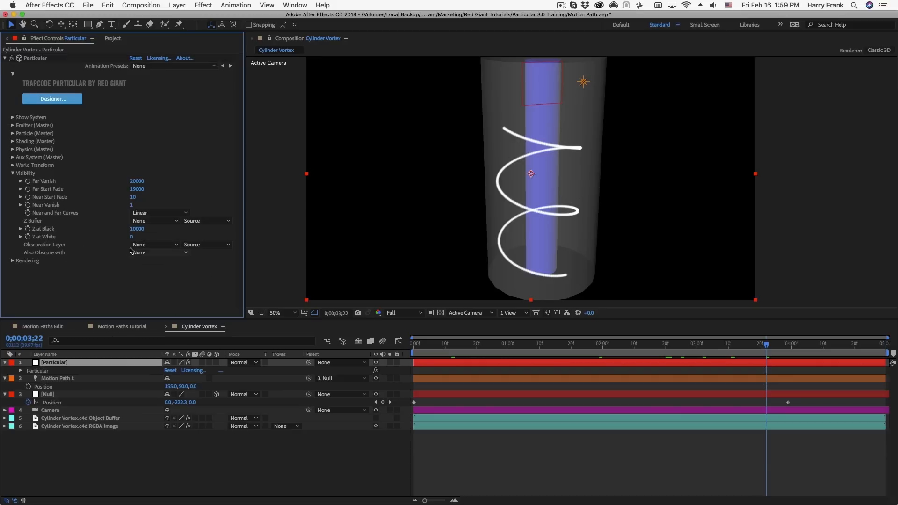
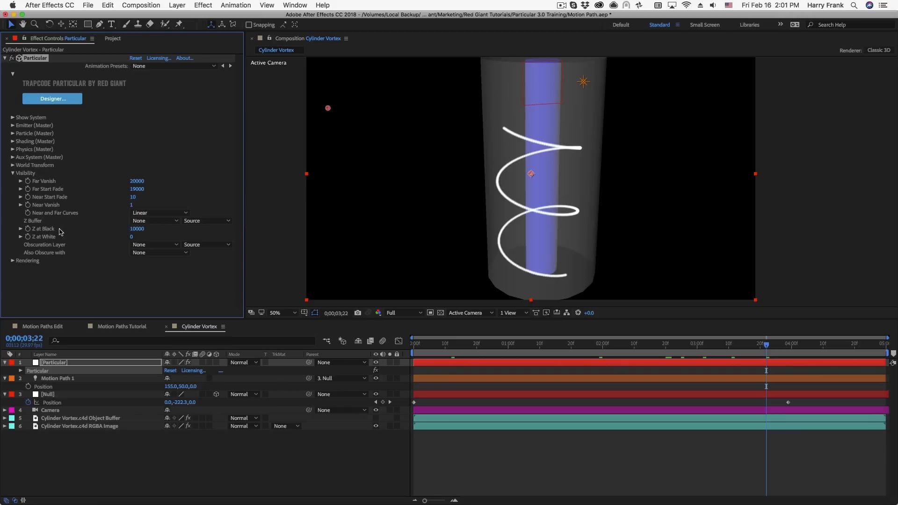
click(154, 221)
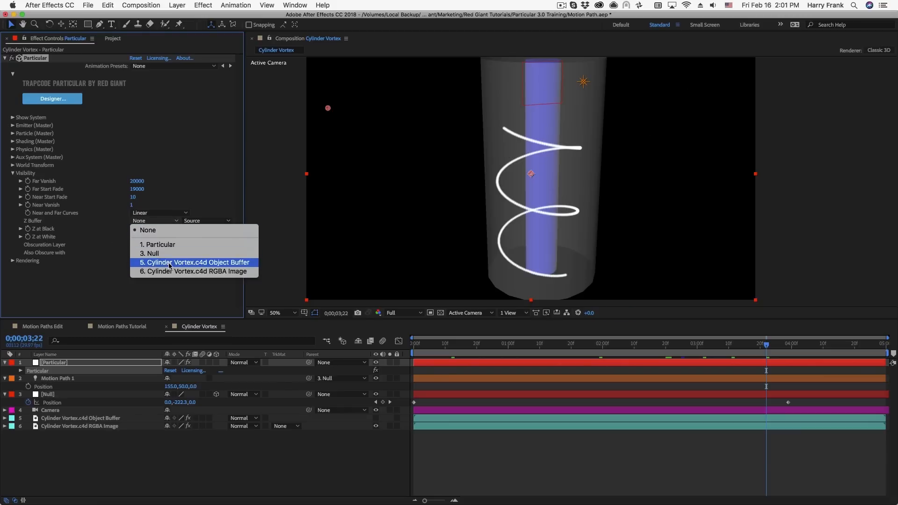
click(232, 265)
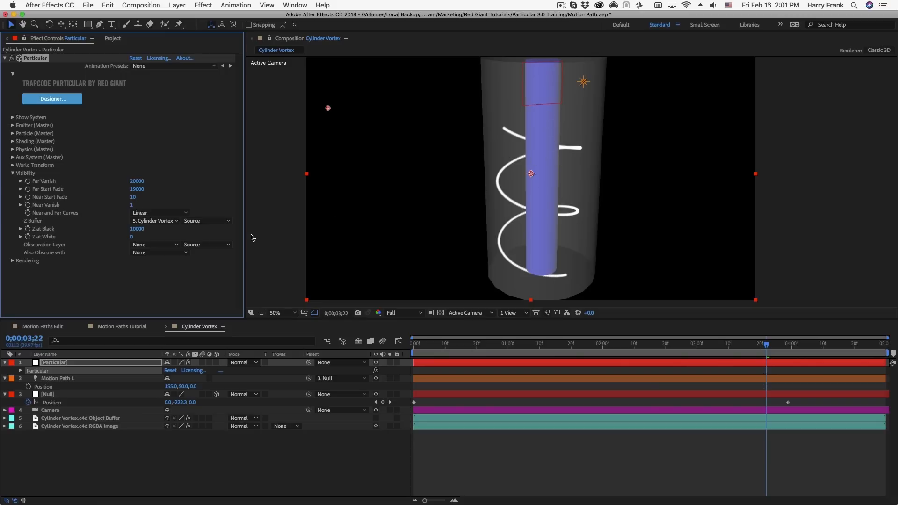
Show and solo the Object Buffer layer to examine the inner cylinder's matte, and restore its hidden, unsoloed state
click(375, 417)
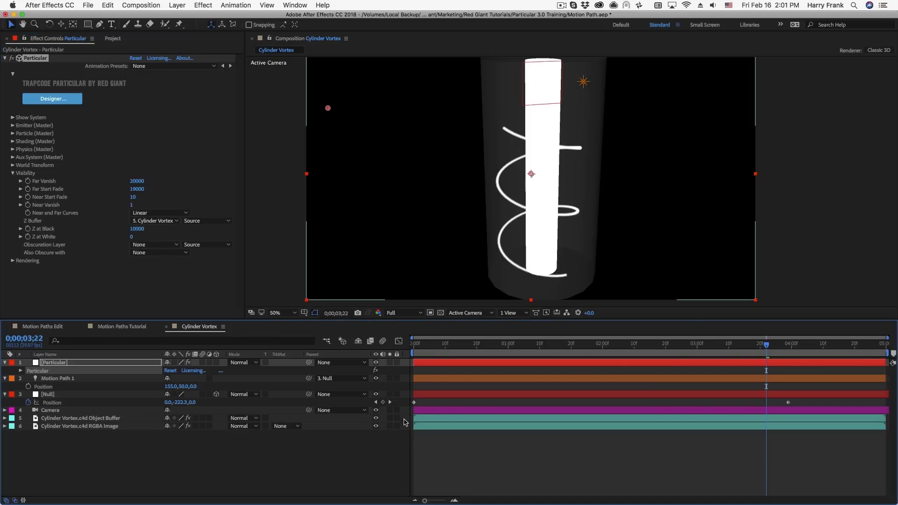
click(390, 417)
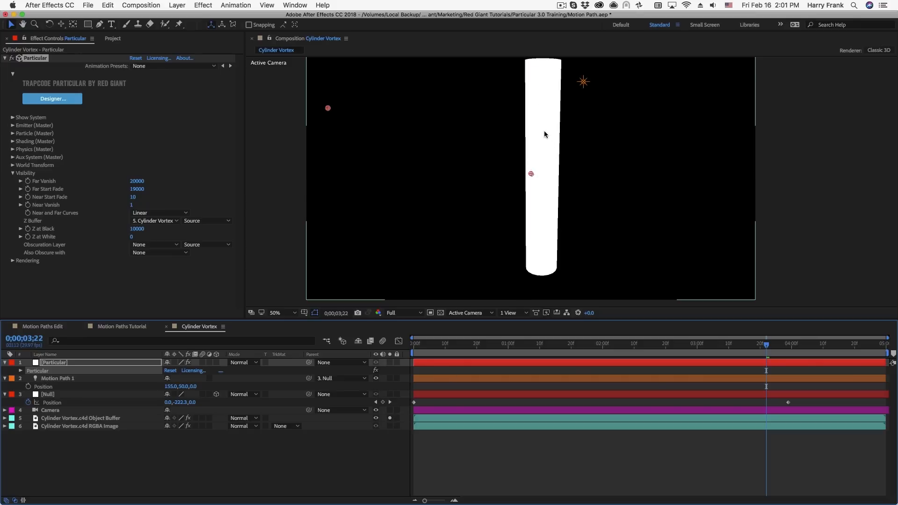
click(376, 418)
click(390, 417)
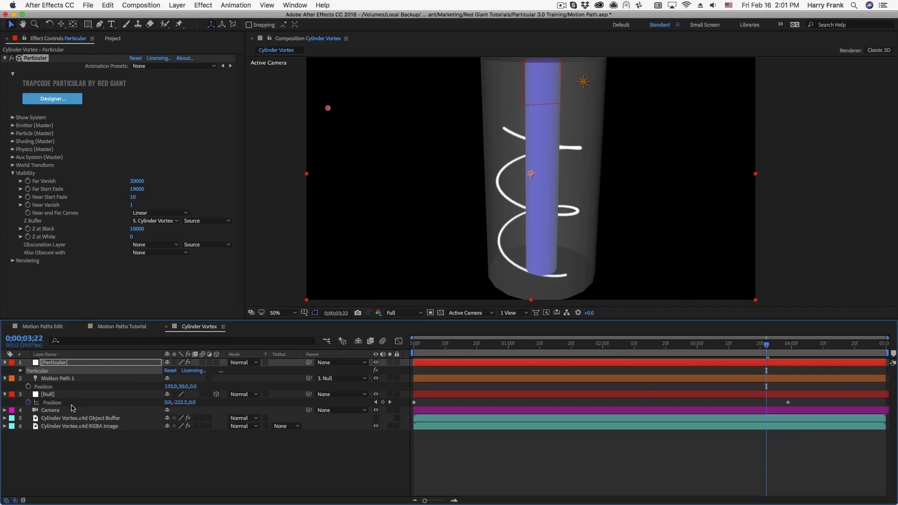
Examine the Null's motion path and try raising Particular's Z at White through 100, 400, 900 and 1200 to 1400
click(59, 396)
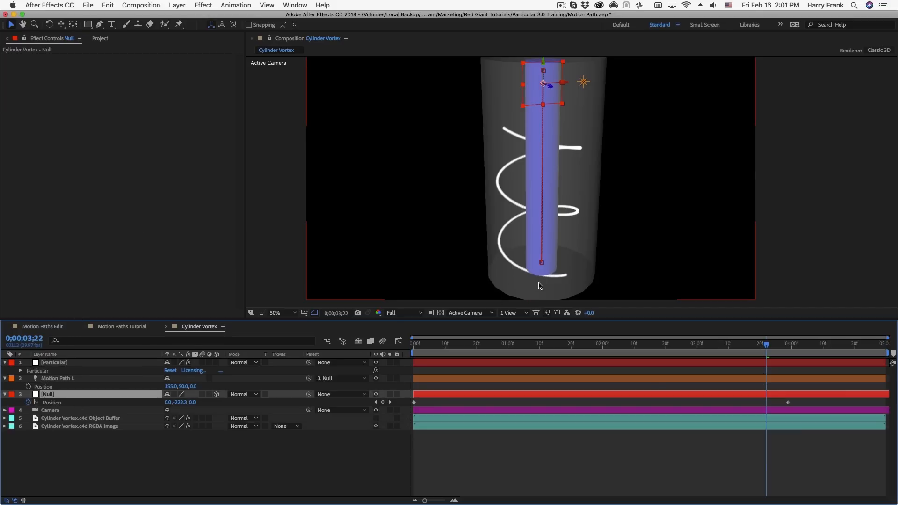
click(50, 372)
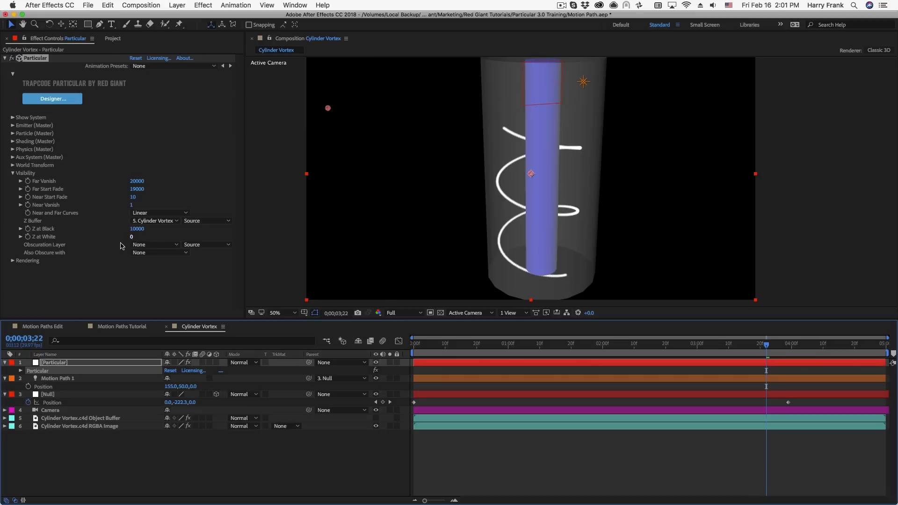
click(132, 237)
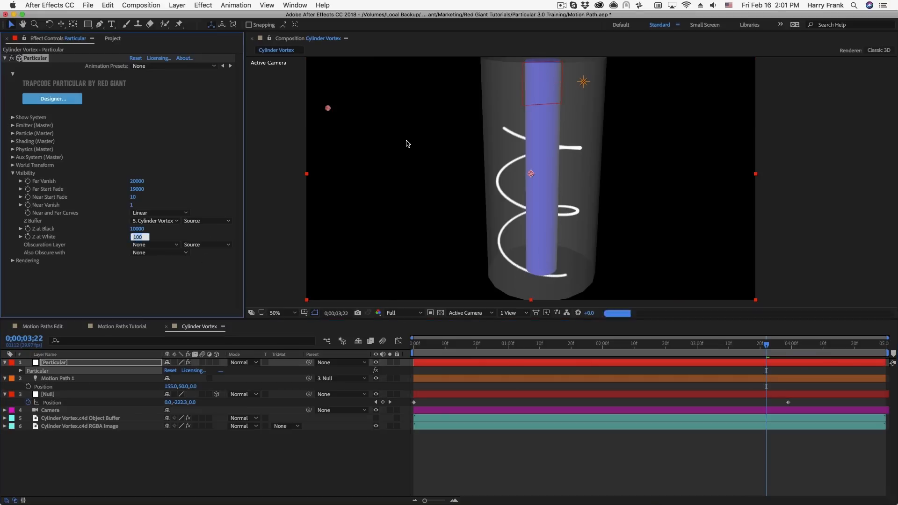
text(4009001200)
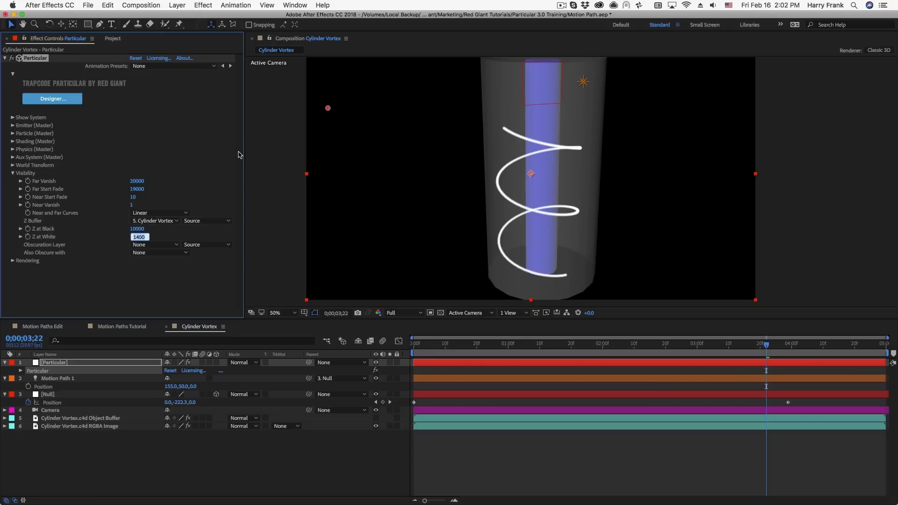
Compare Z at White values of 1300, 1000 and 1100, and settle on 1200
text(1200)
key(Return)
text(1300)
key(Return)
text(1000)
key(Return)
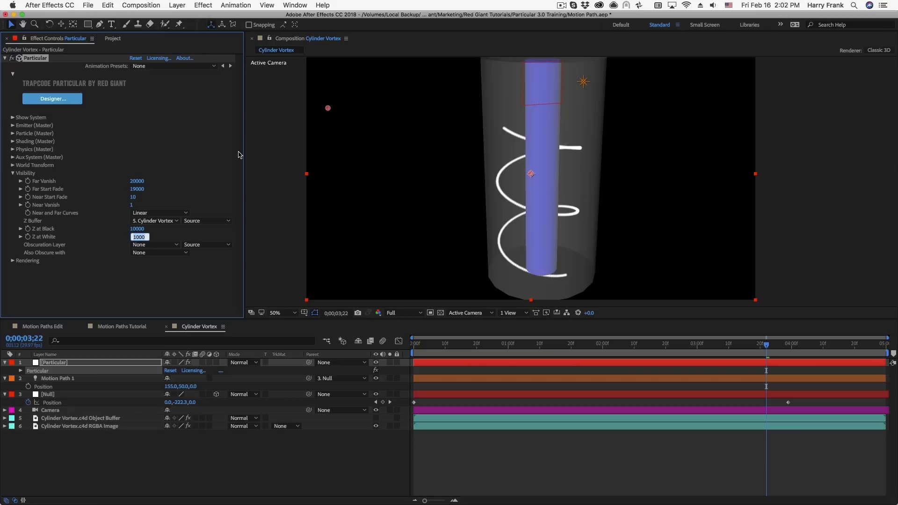
text(1100)
key(Return)
text(1200)
key(Return)
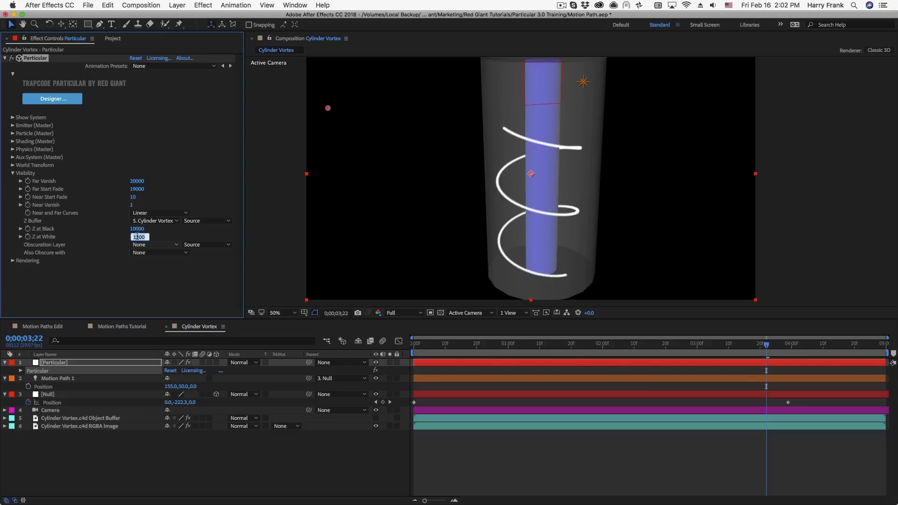
click(167, 275)
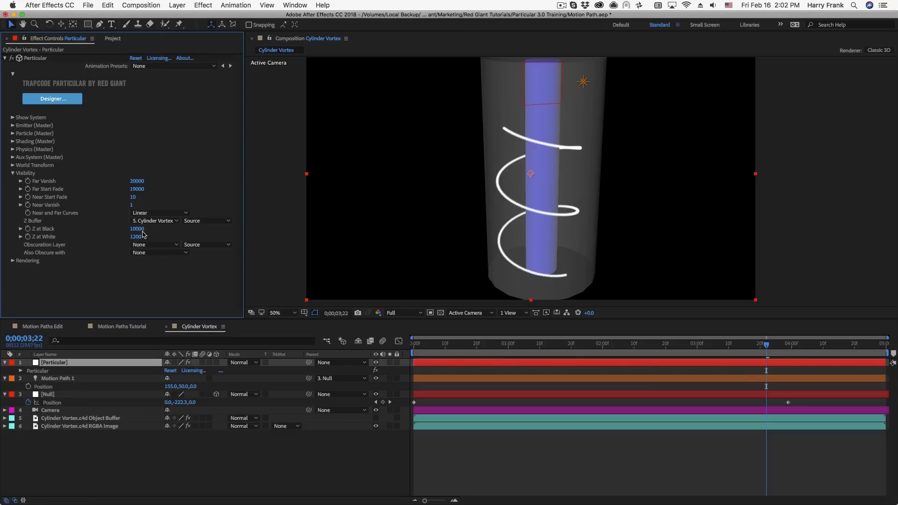
Select the Null layer to examine its motion path through the inner cylinder, and move the playhead back to 0;00;00;28
click(59, 411)
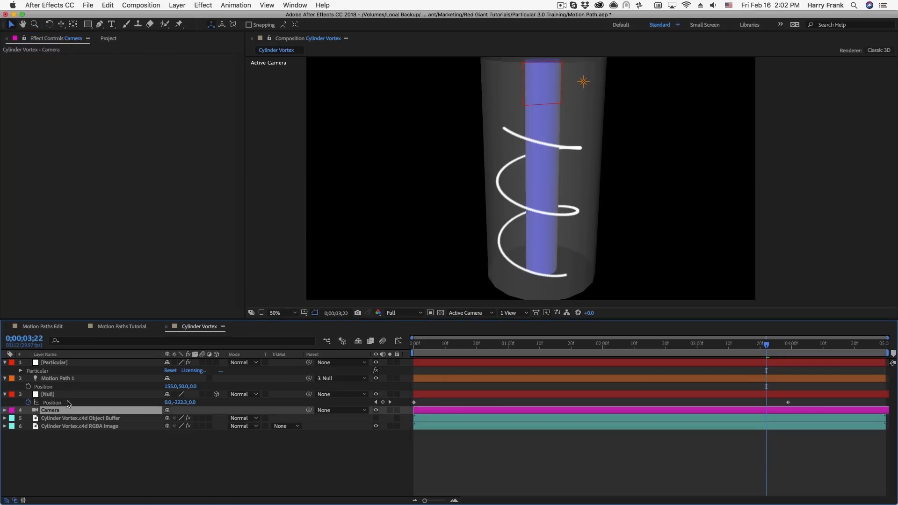
click(49, 395)
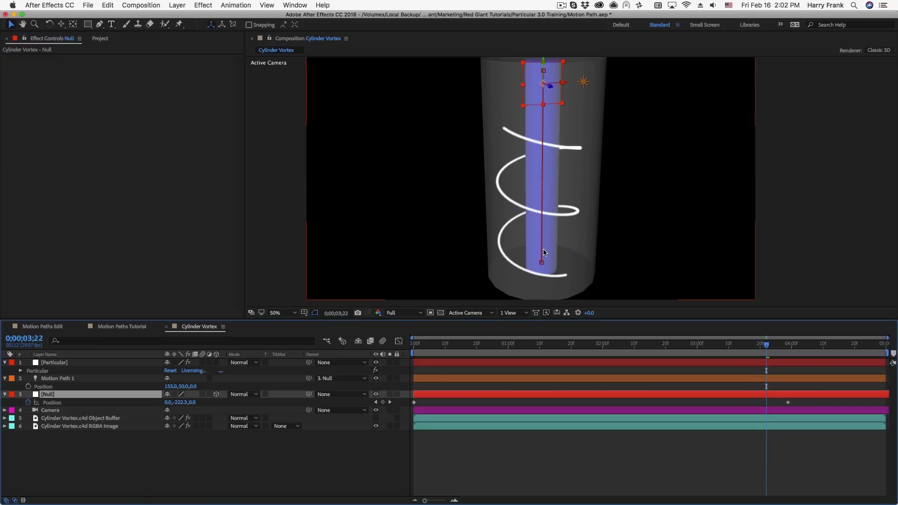
click(542, 263)
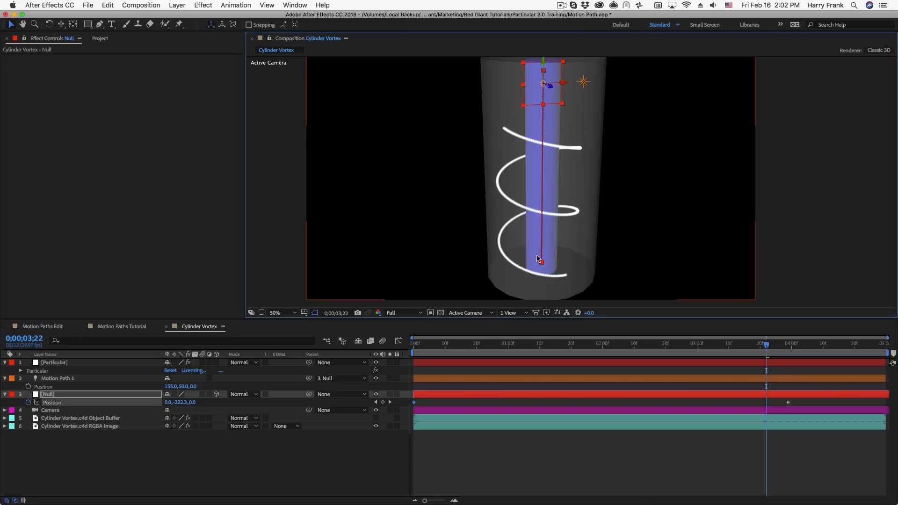
click(501, 344)
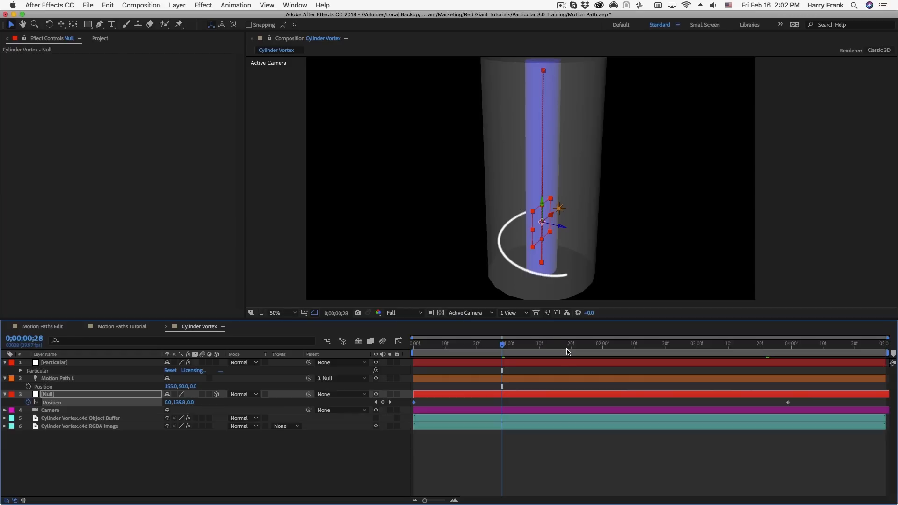
Scrub the Cylinder Vortex animation to examine how the spiral passes behind the inner cylinder, briefly checking the Cinema 4D scene
click(595, 346)
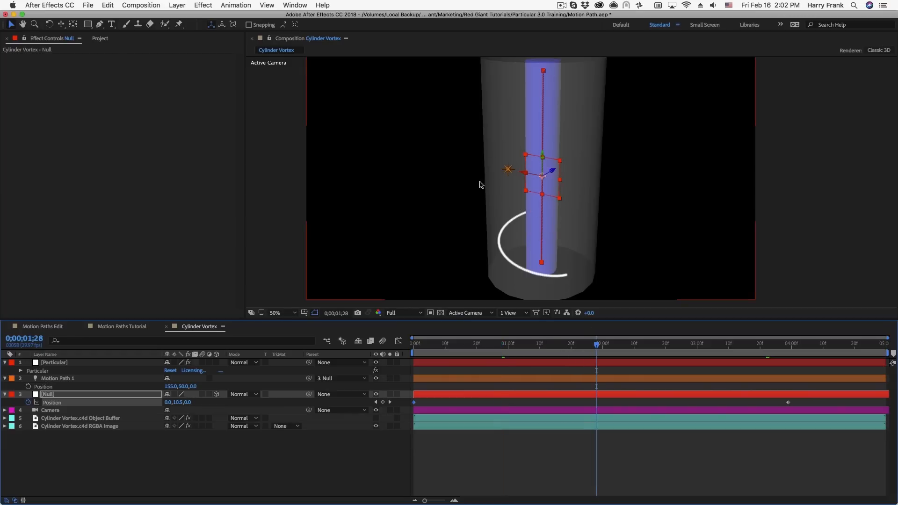
drag(569, 343, 687, 348)
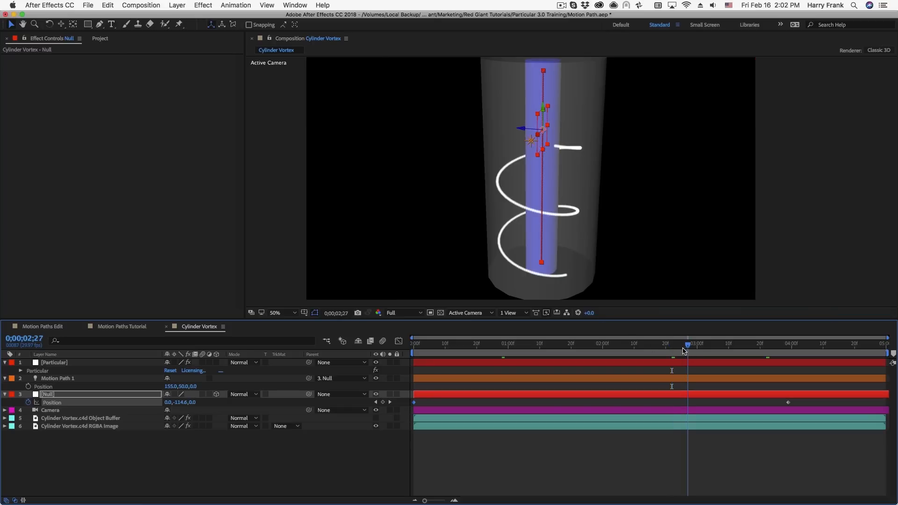
key(super+Tab)
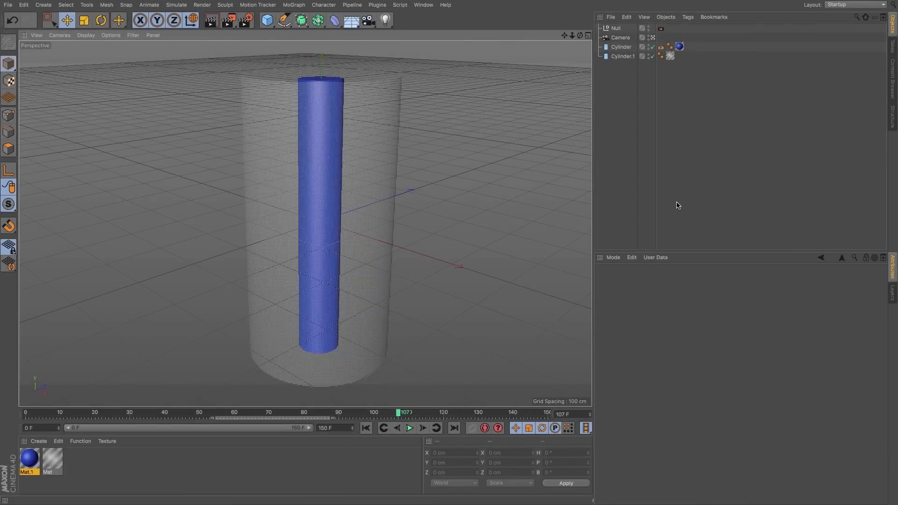
key(super+Tab)
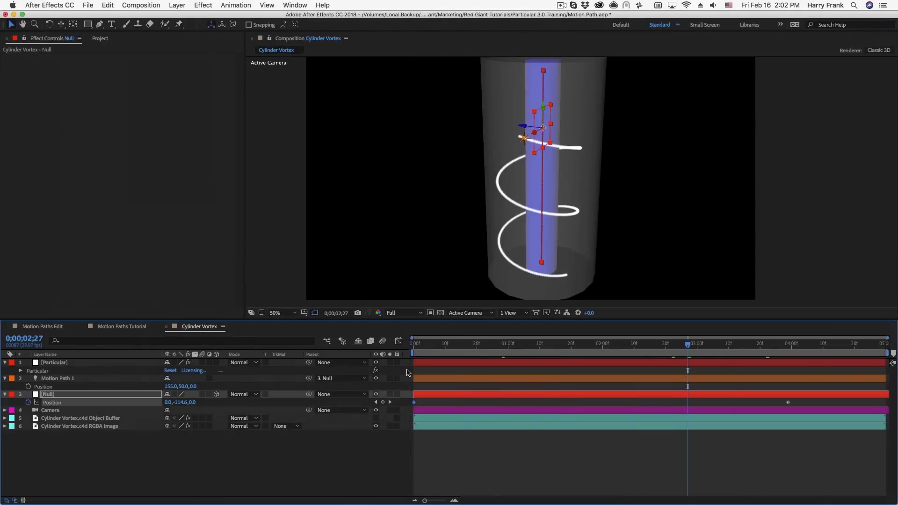
click(516, 354)
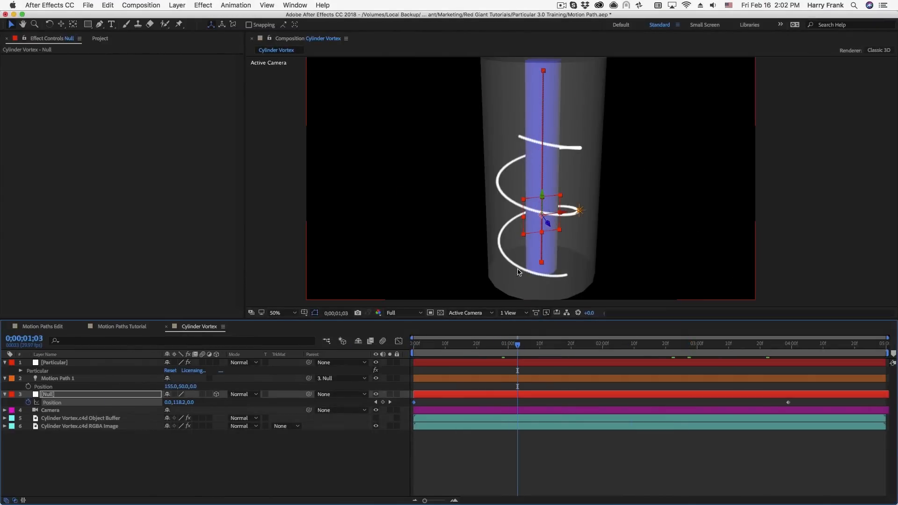
drag(575, 347, 754, 349)
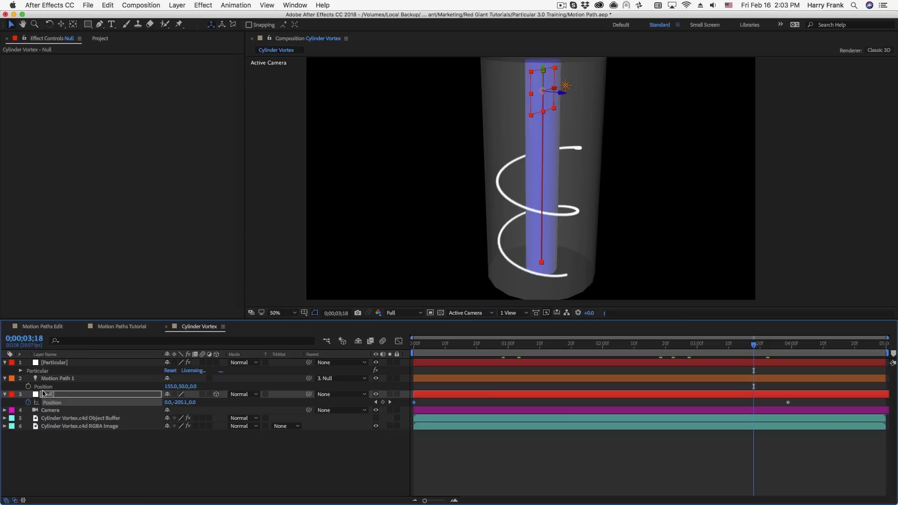
Change Particular's particle type to Sprite Colorize with a 2D arrow sprite, and raise the particle size to 7.1
double_click(41, 371)
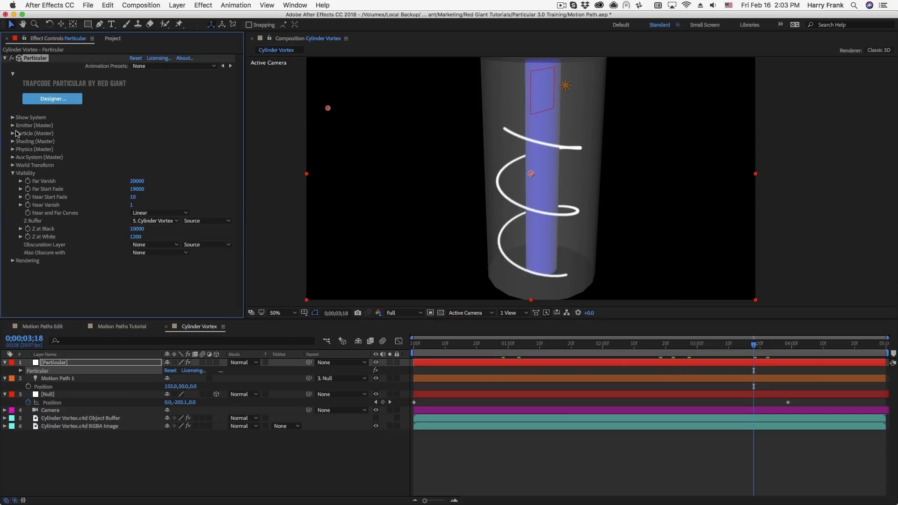
click(13, 133)
click(153, 154)
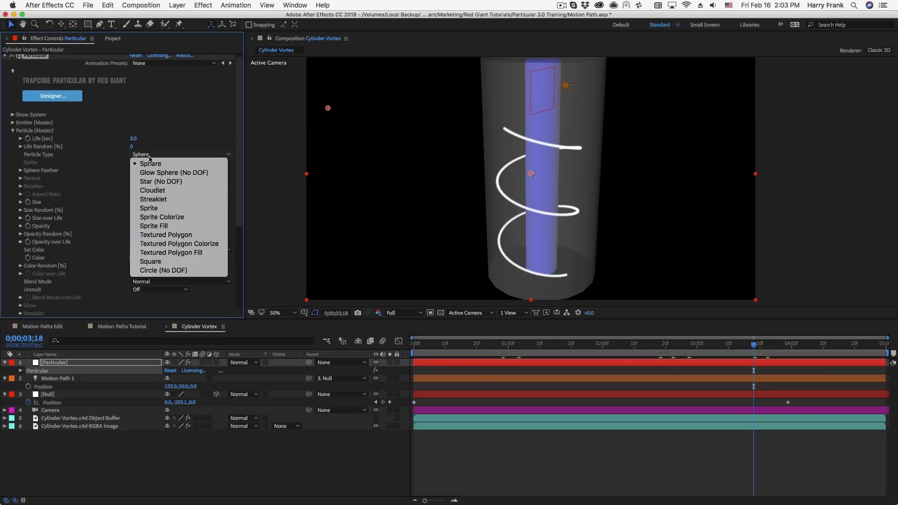
click(157, 218)
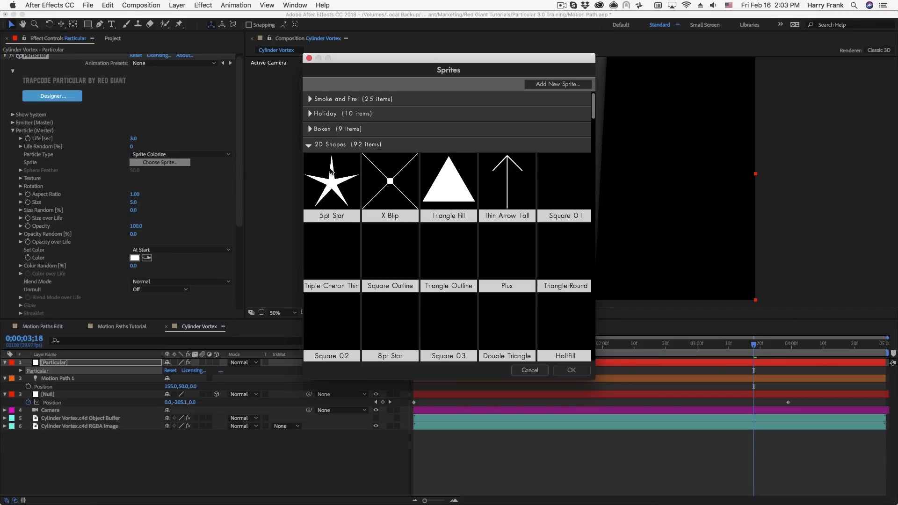
scroll(587, 128, down, 15)
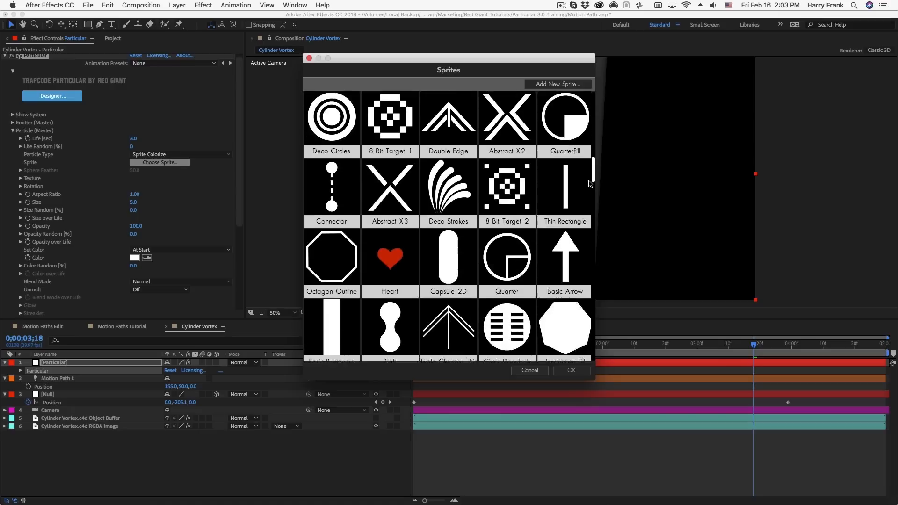
scroll(578, 212, up, 6)
scroll(578, 201, down, 2)
click(567, 143)
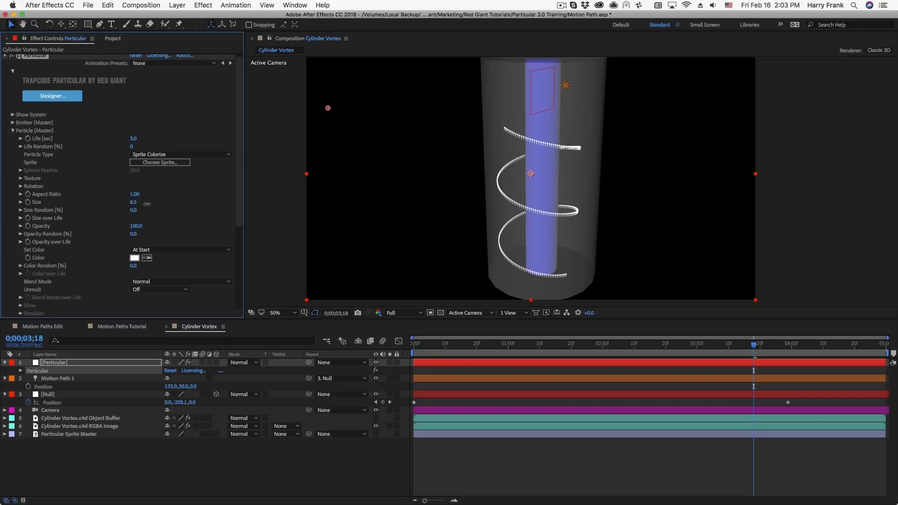
drag(146, 204, 150, 204)
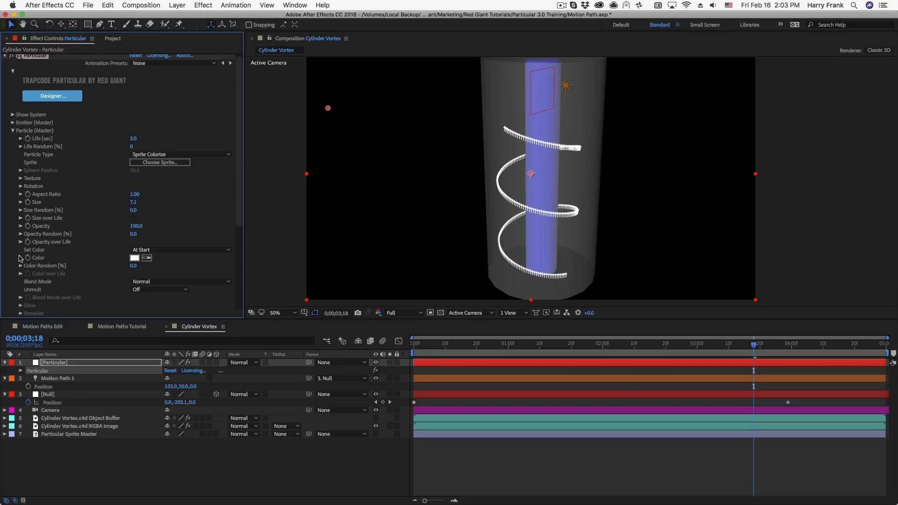
Turn on Orient to Motion for the arrow particles and set Rotate Z to 90°
drag(14, 262, 45, 180)
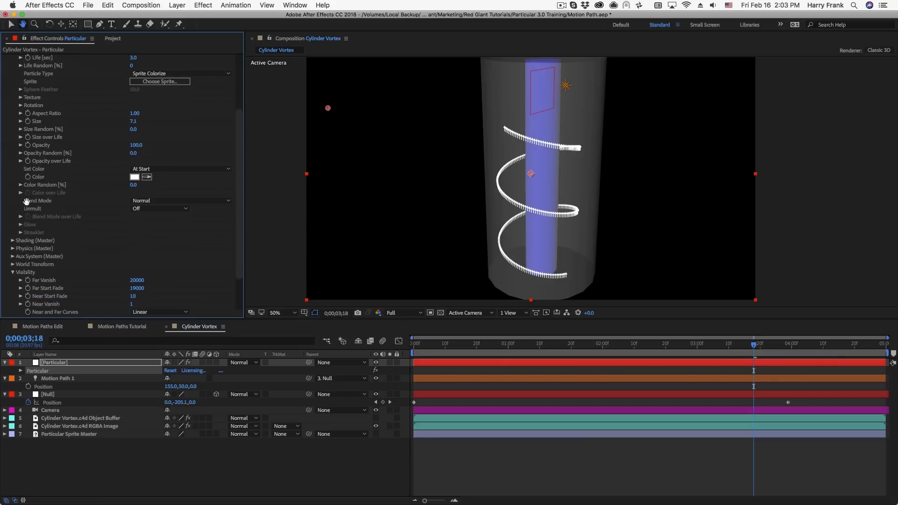
click(21, 105)
click(157, 115)
click(149, 132)
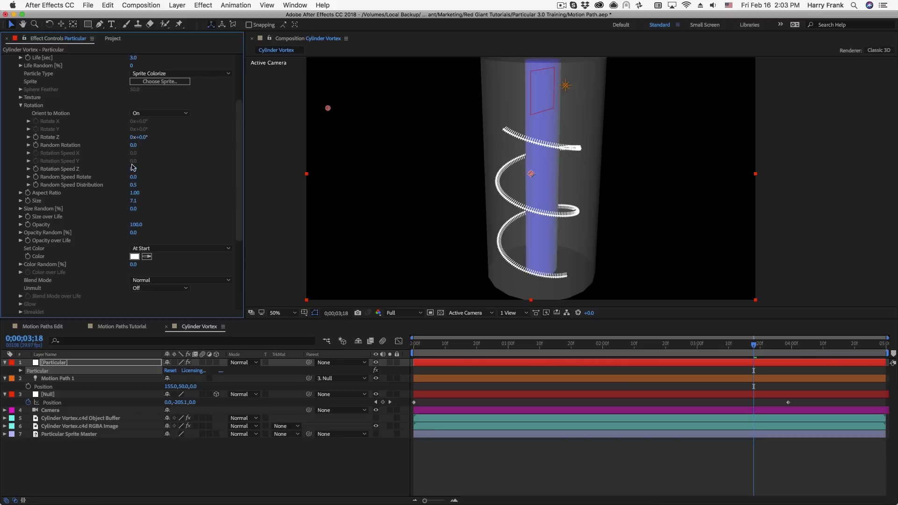
click(143, 138)
text(90)
key(Return)
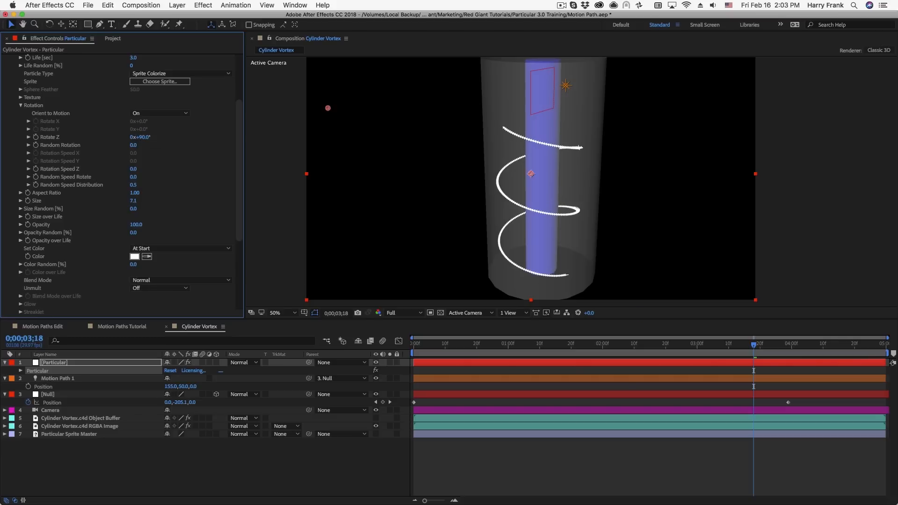
Change Particular's emitter type to Box and its emitter size mode to XYZ Individual
scroll(100, 163, up, 5)
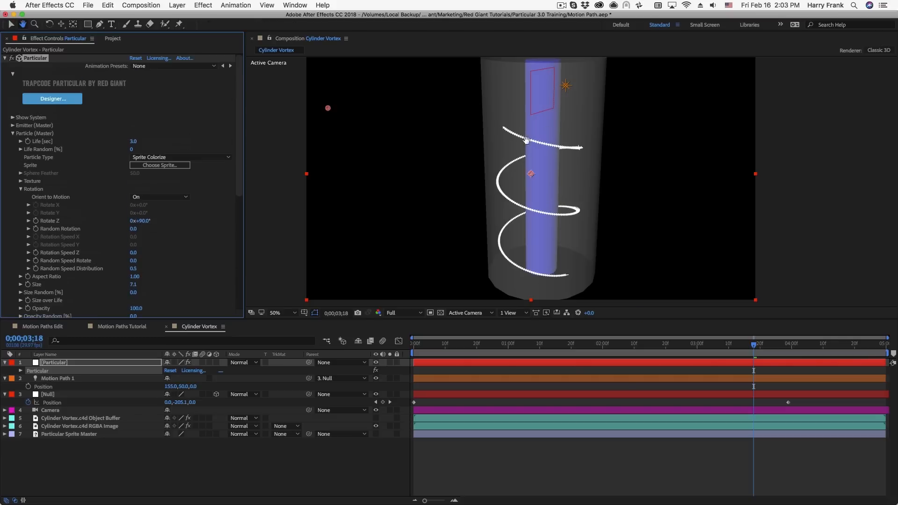
click(12, 126)
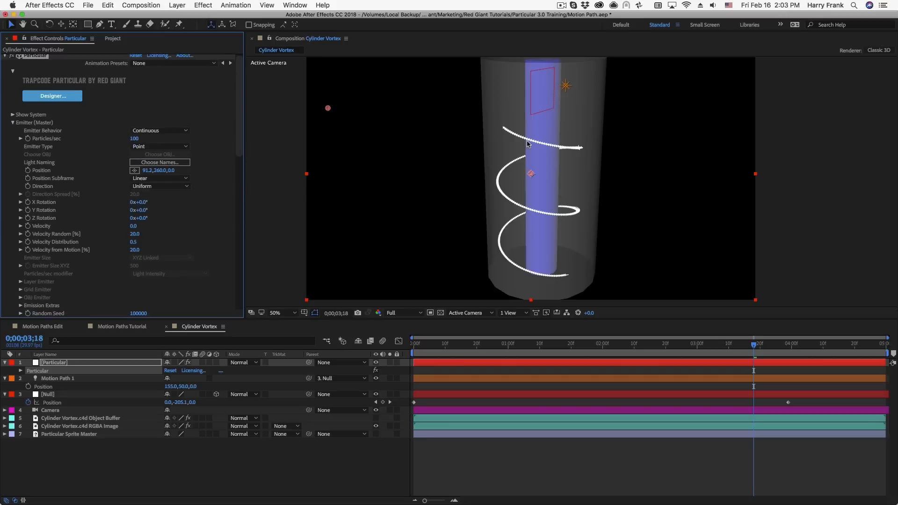
click(159, 146)
click(142, 164)
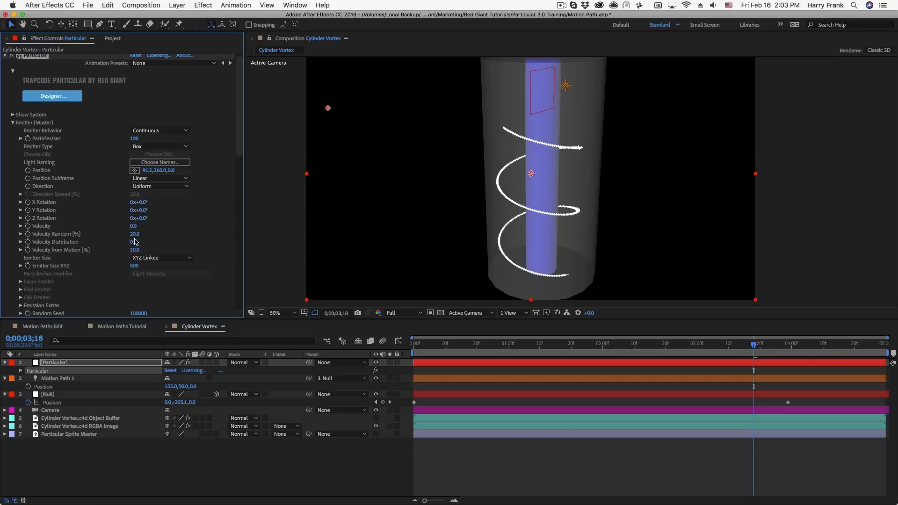
click(140, 257)
click(140, 269)
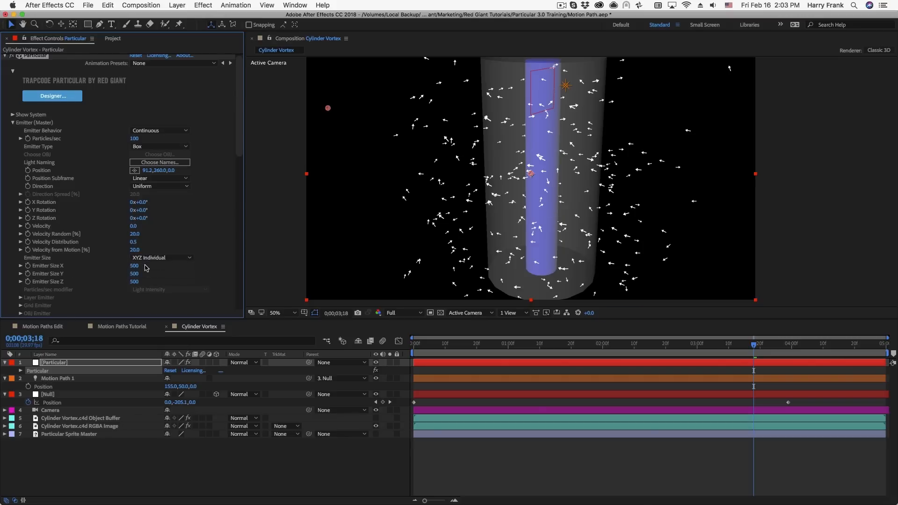
Set the box emitter's X and Z sizes to 0 and its Y size to 80
click(134, 266)
text(0)
key(Tab)
key(Tab)
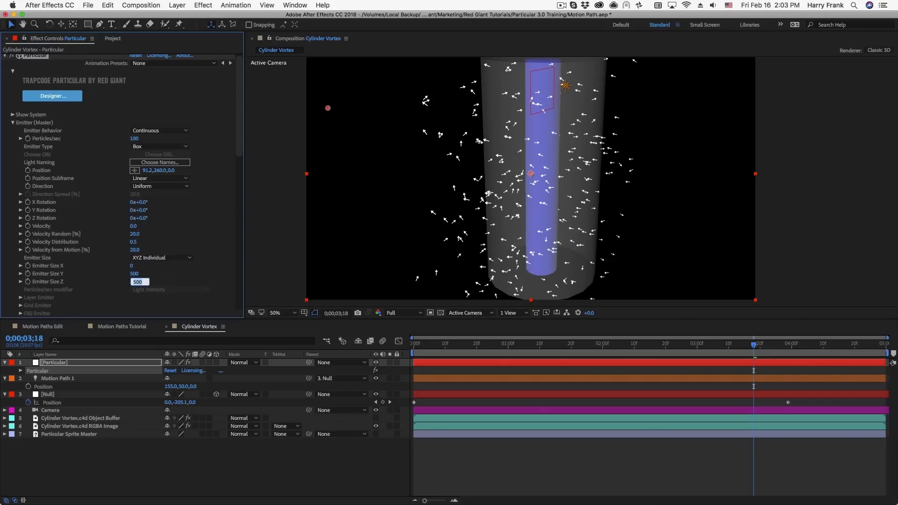
text(0)
key(Return)
click(136, 274)
text(2)
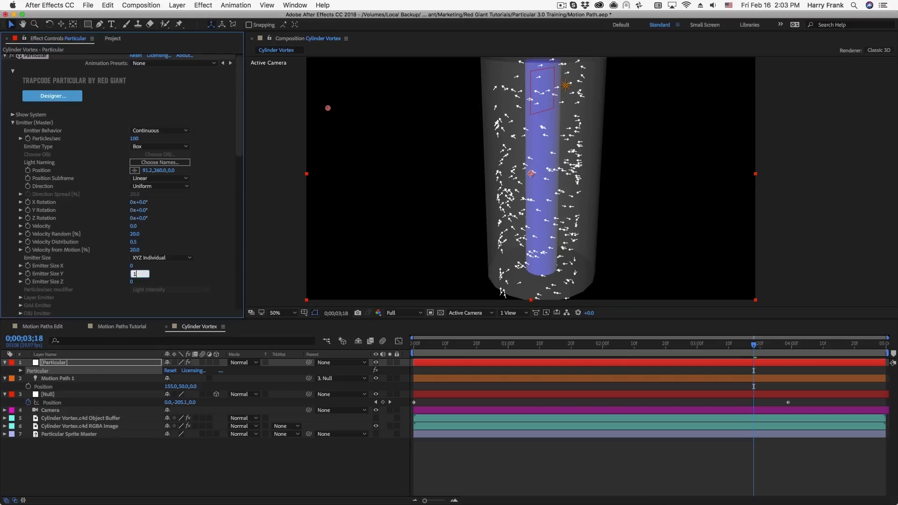
text(0)
key(Return)
Advance from 0;00;00;24 in ten-frame jumps and preview the arrow vortex around the inner cylinder
drag(428, 344, 488, 358)
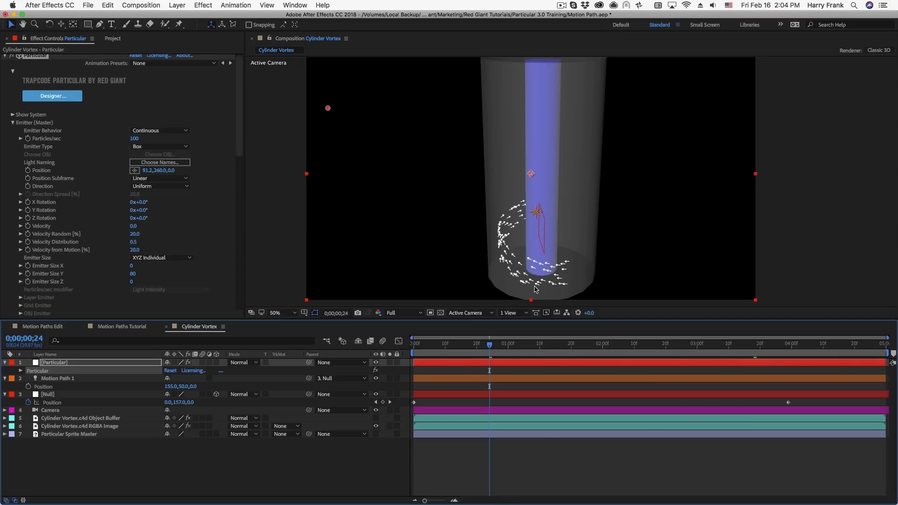
key(shift+Page_Down)
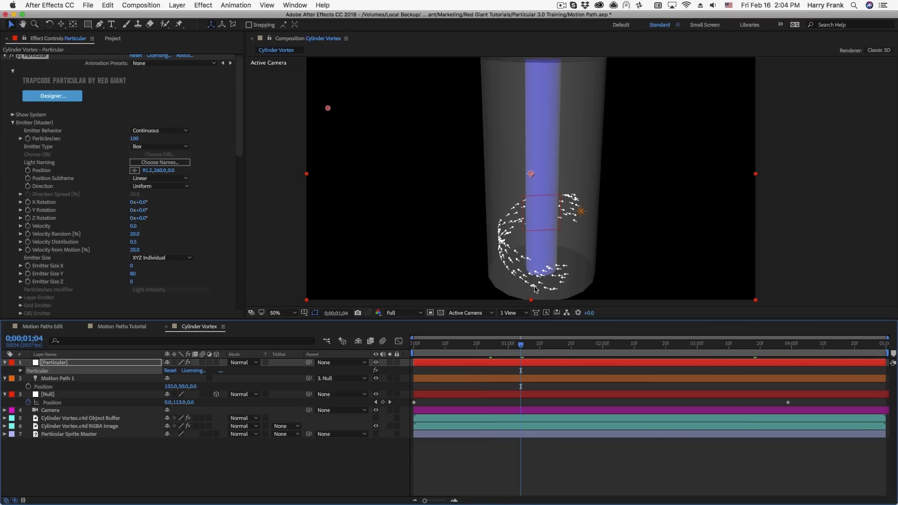
key(shift+Page_Down)
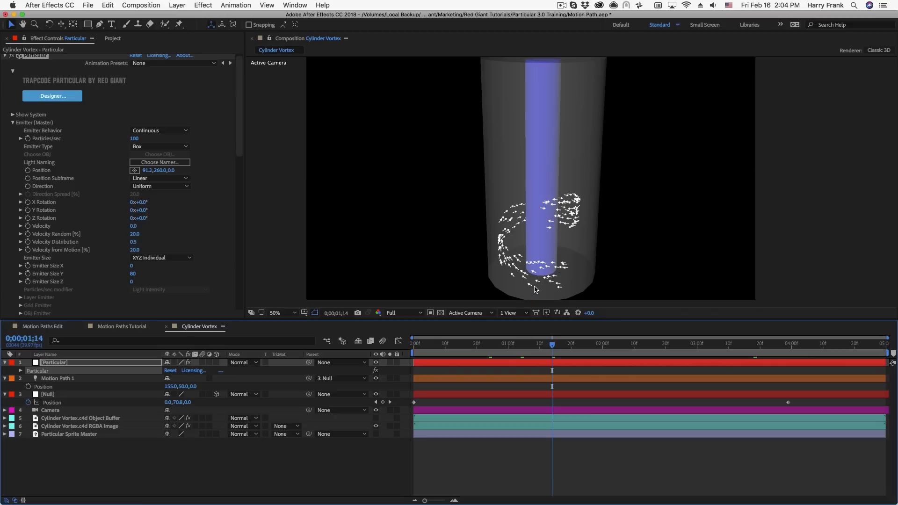
key(shift+Page_Down)
key(shift+Page_Down)
key(shift+Page_Down)
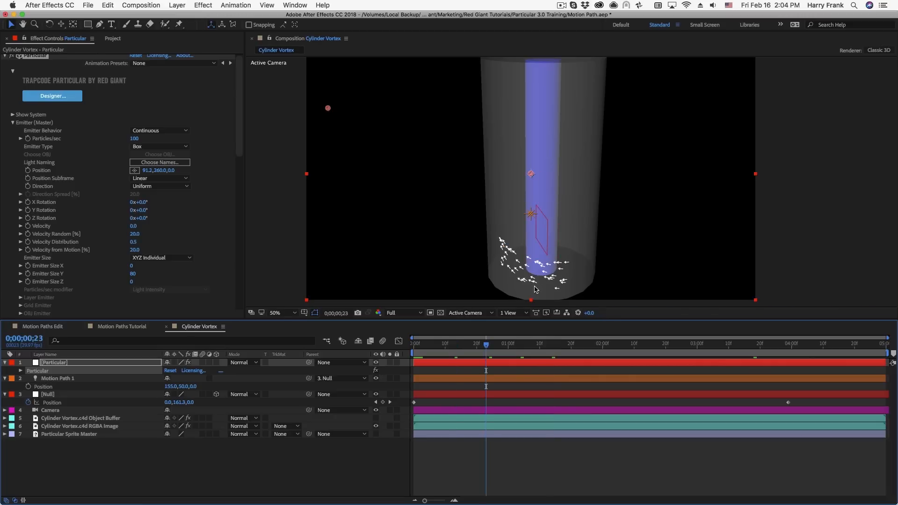
key(shift+Page_Down)
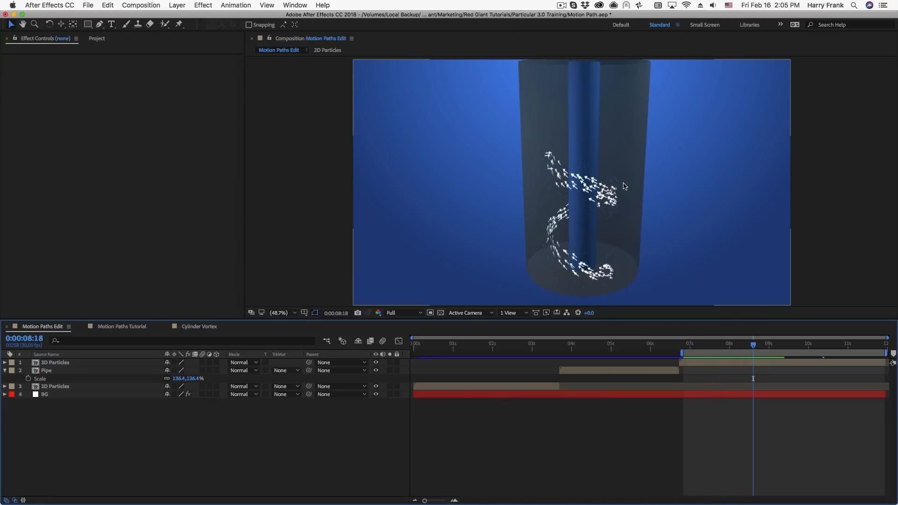
Review the 3D Particles and Pipe sections of the Motion Paths Edit composition, playing the arrows' travel through the pipe
drag(691, 344, 746, 366)
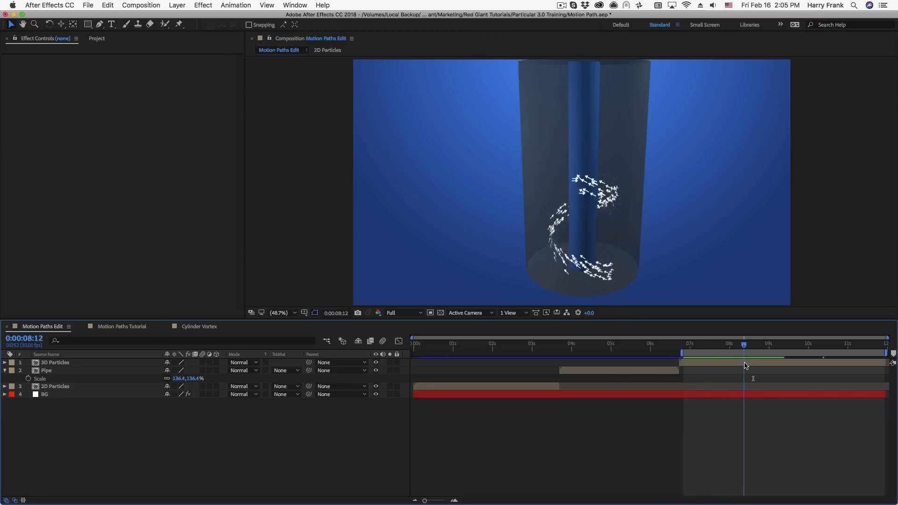
click(599, 346)
click(603, 369)
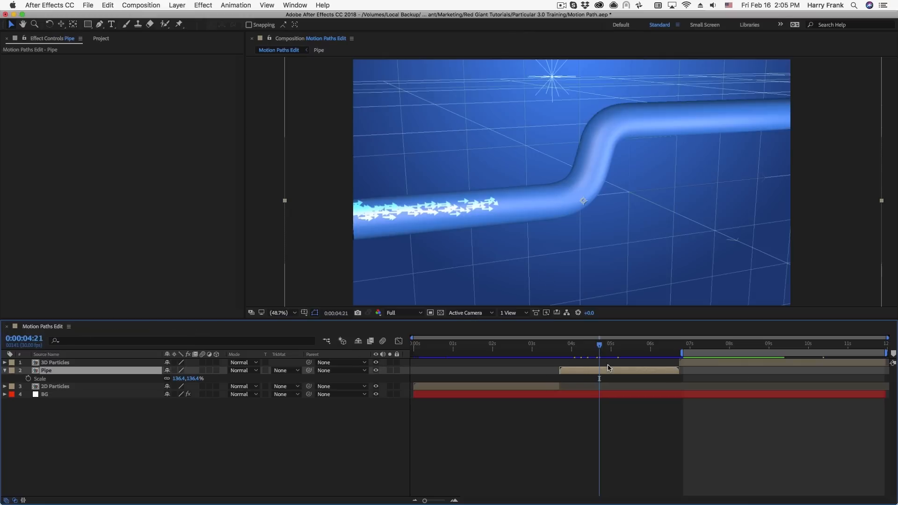
mouse_move(580, 357)
mouse_down()
mouse_move(571, 358)
mouse_move(591, 361)
mouse_up()
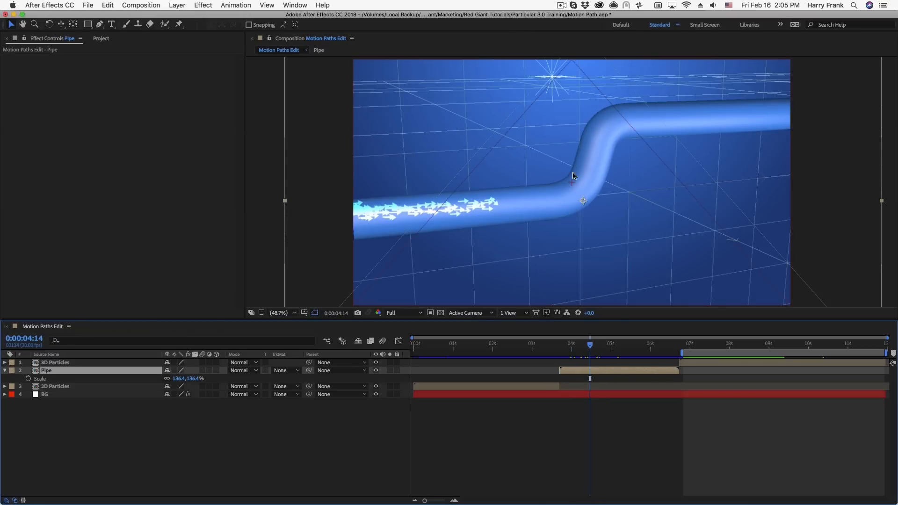
click(601, 345)
key(space)
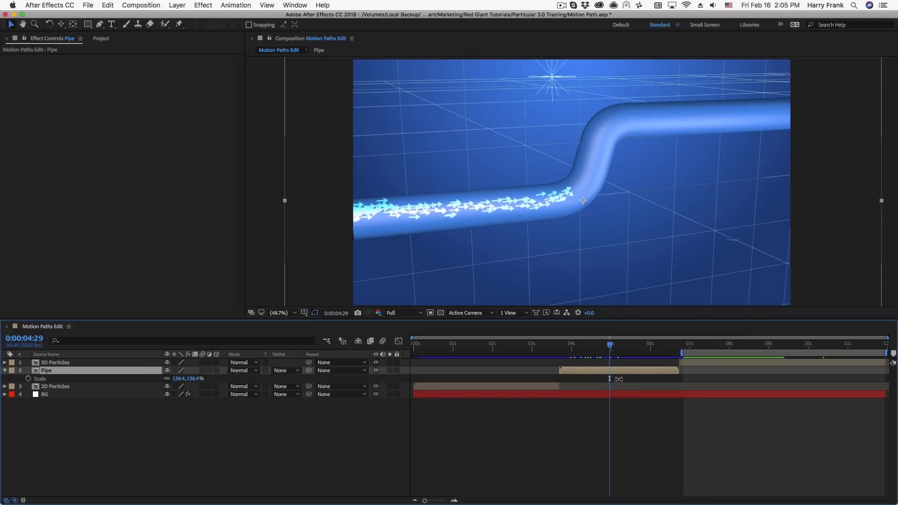
Open the Pipe precomp and open its Pipe.c4d layer in Cinema 4D
double_click(609, 371)
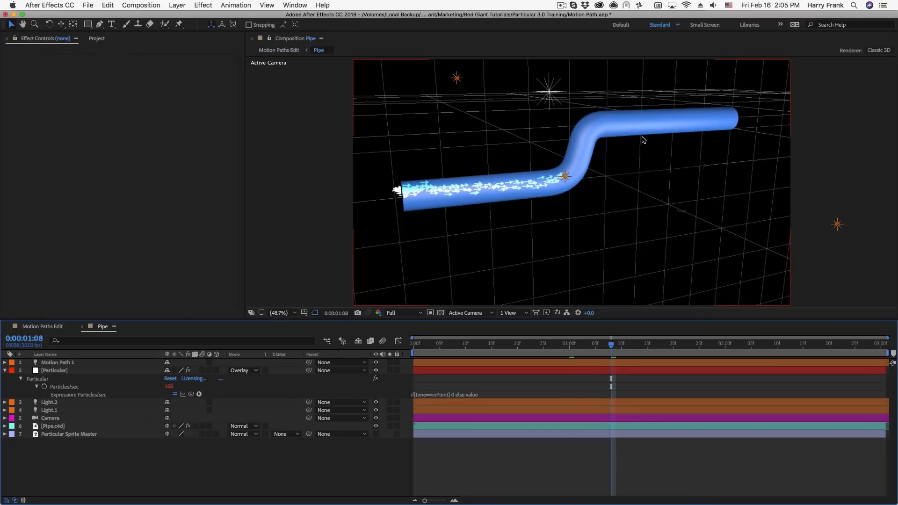
click(94, 435)
click(112, 426)
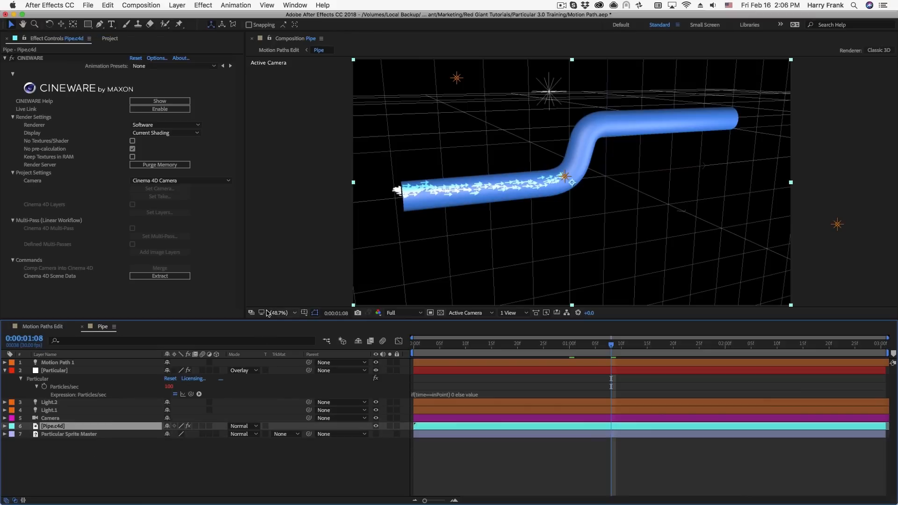
double_click(69, 423)
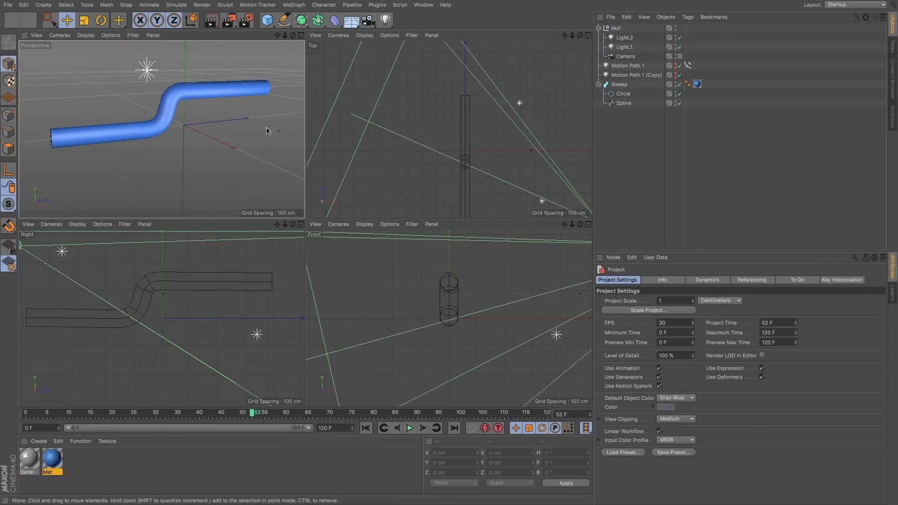
Examine the pipe's Sweep object in an enlarged perspective view, temporarily disabling its Circle and Spline in turn to inspect each component
middle_click(272, 122)
click(618, 86)
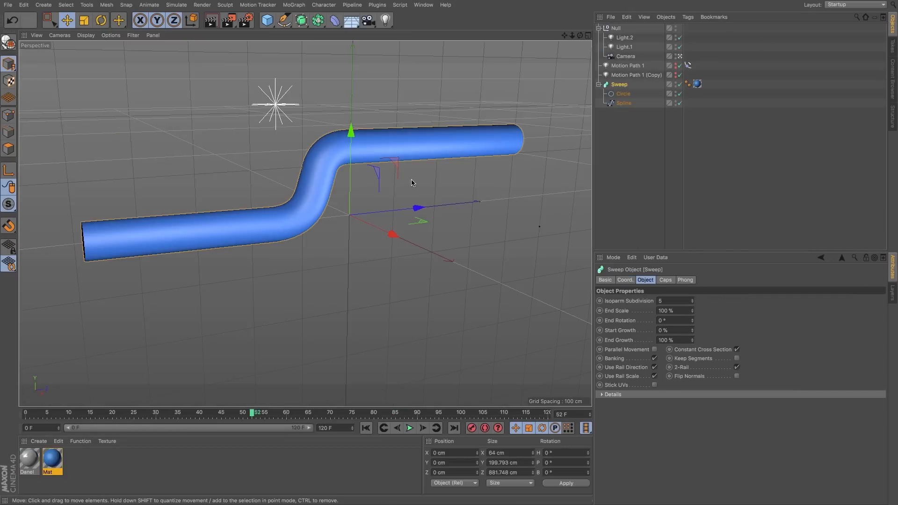
click(624, 94)
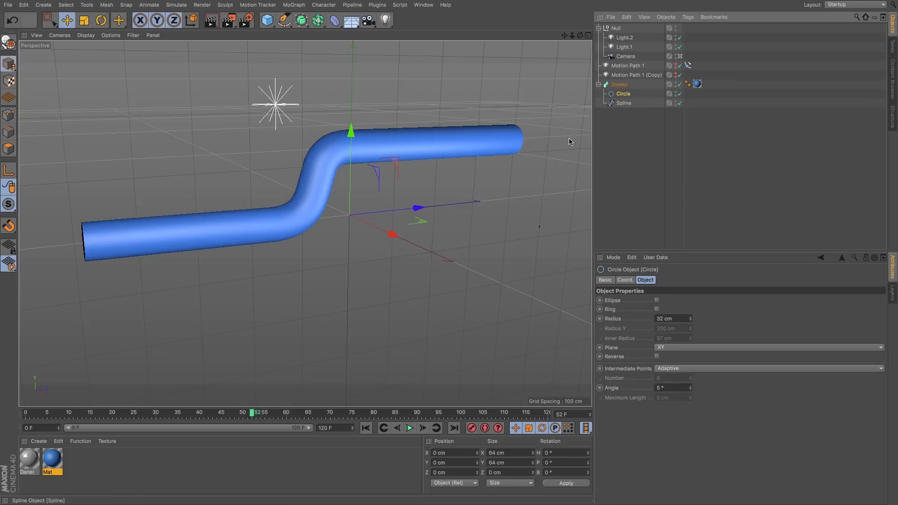
click(679, 93)
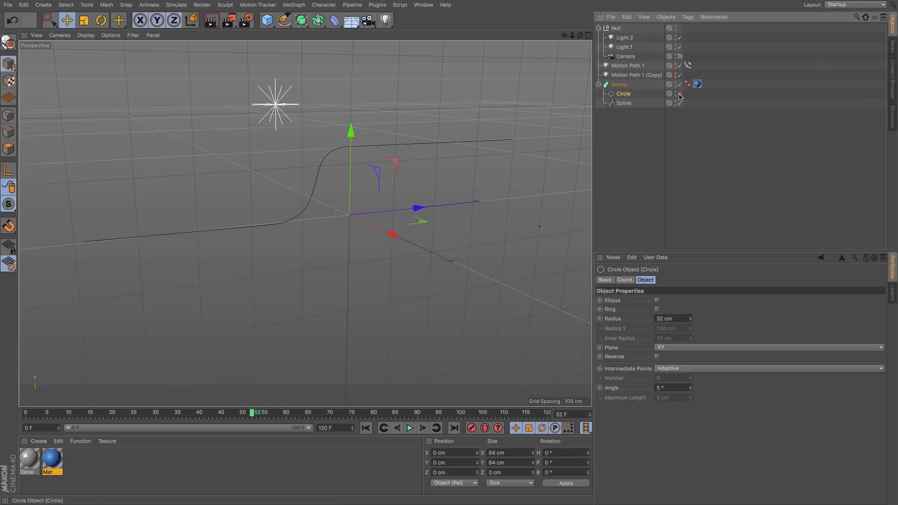
click(84, 243)
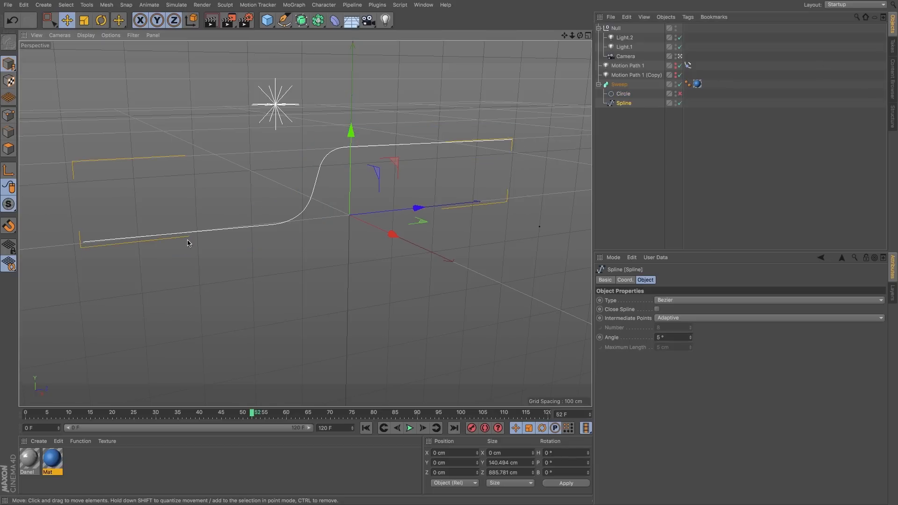
click(679, 94)
click(679, 103)
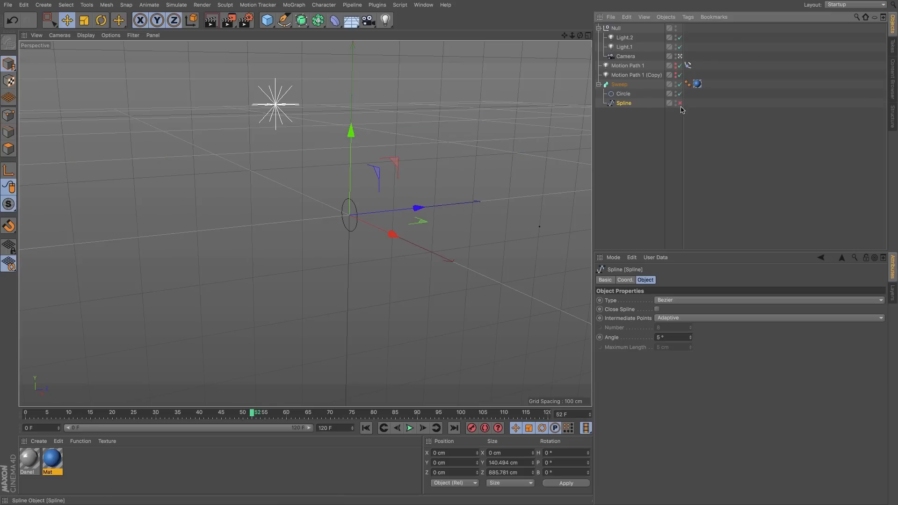
click(679, 104)
click(619, 86)
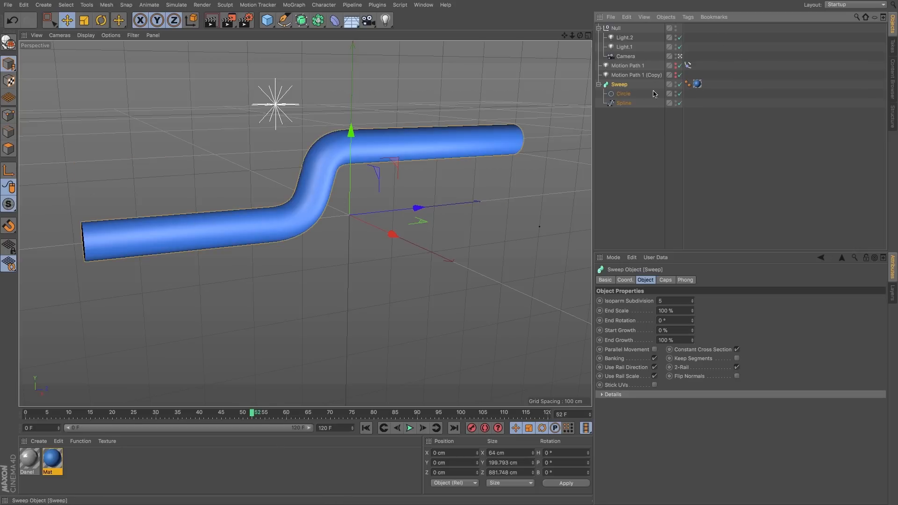
click(621, 104)
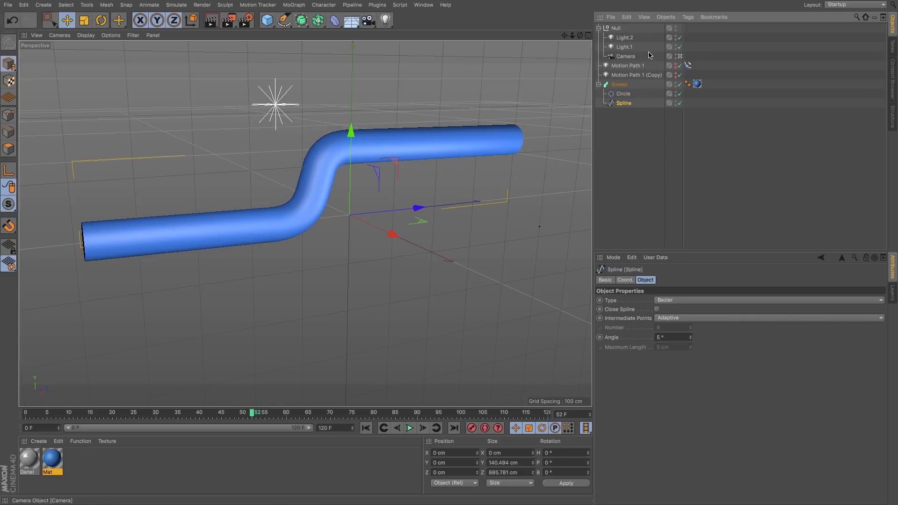
Inspect the Align to Spline tag on the Motion Path 1 light and scrub the timeline to follow the light along the pipe
click(620, 66)
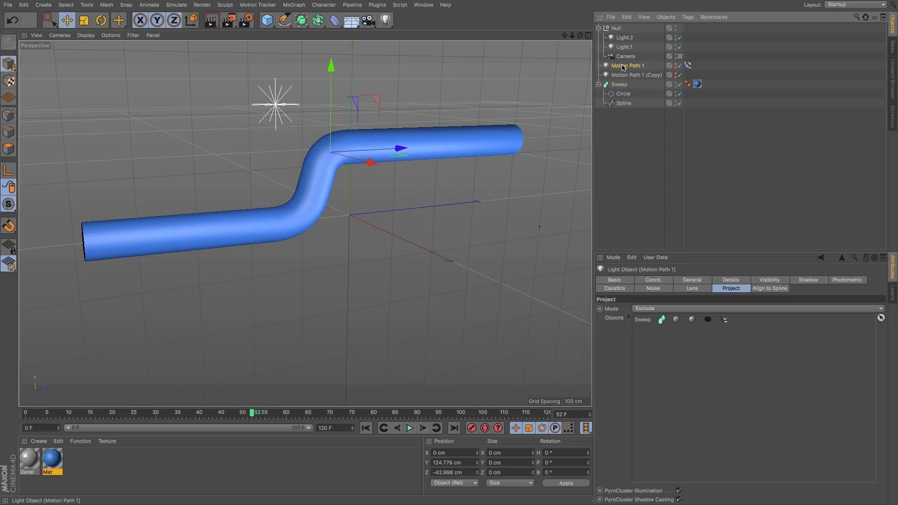
click(688, 66)
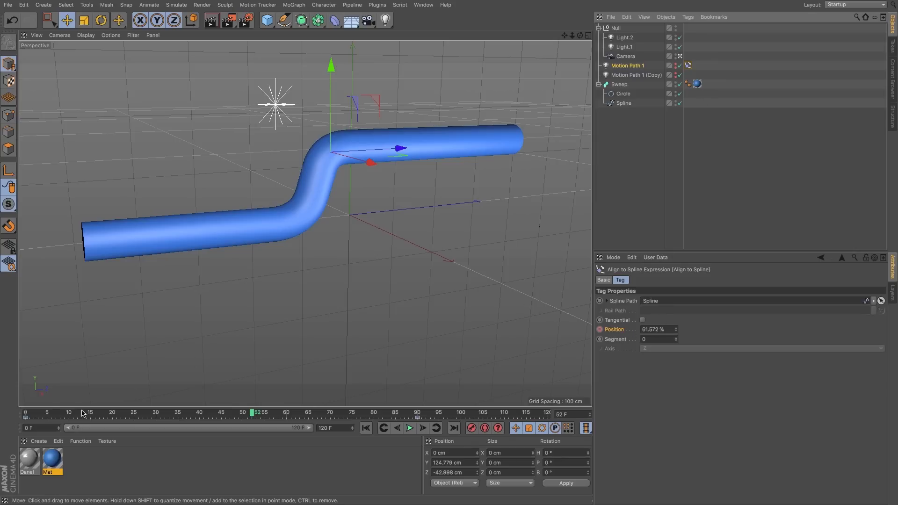
click(130, 413)
drag(145, 415, 211, 414)
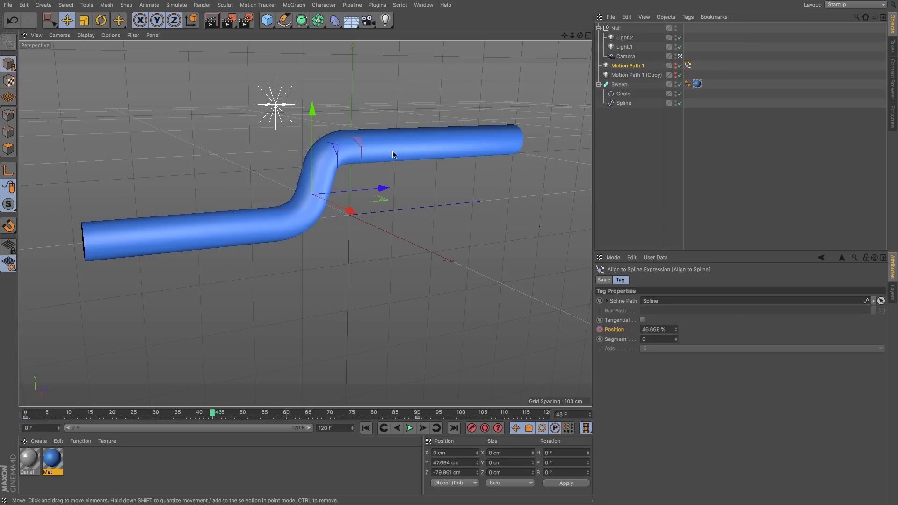
drag(162, 414, 400, 415)
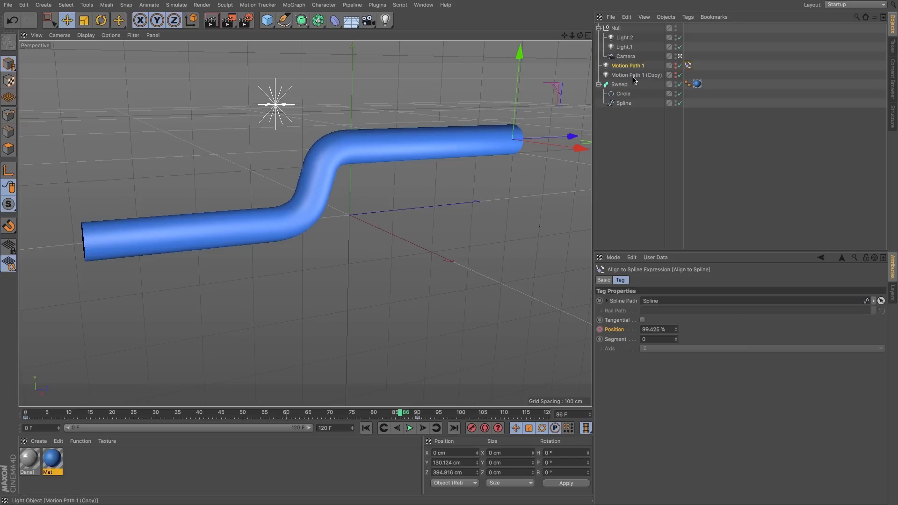
Review the Motion Path 1 (Copy) light's F-curves and the Bake Objects options without baking, and return to the pipe scene
click(649, 76)
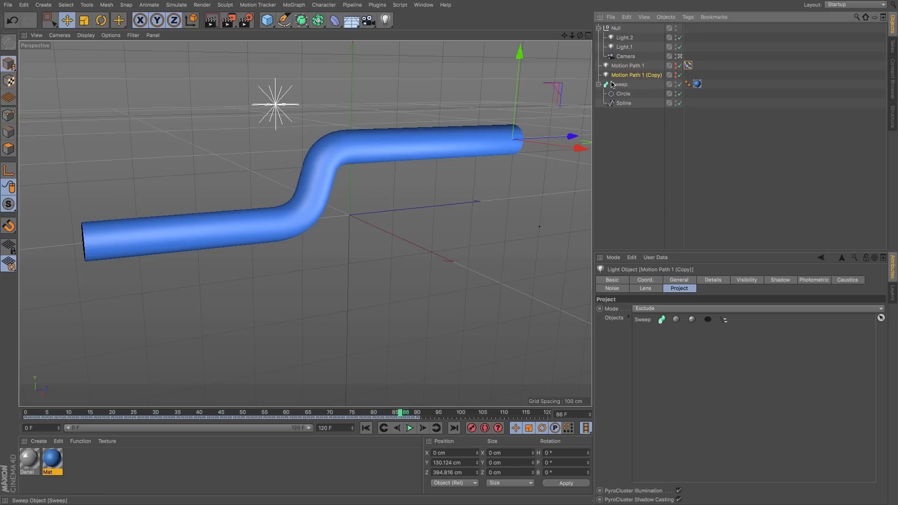
click(426, 6)
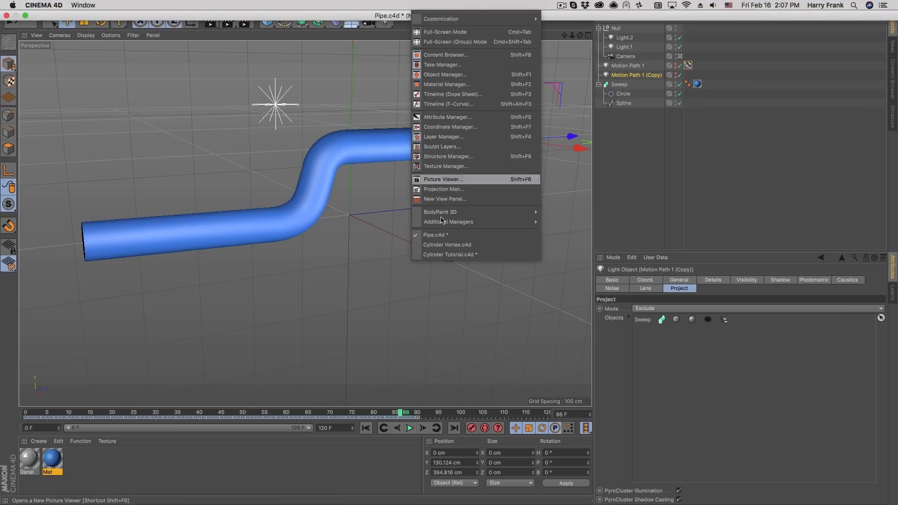
click(455, 106)
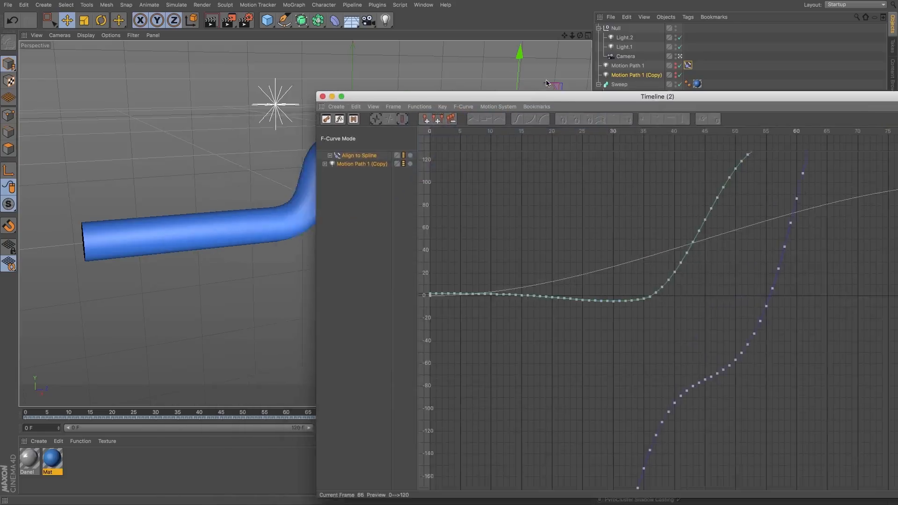
drag(556, 96, 292, 59)
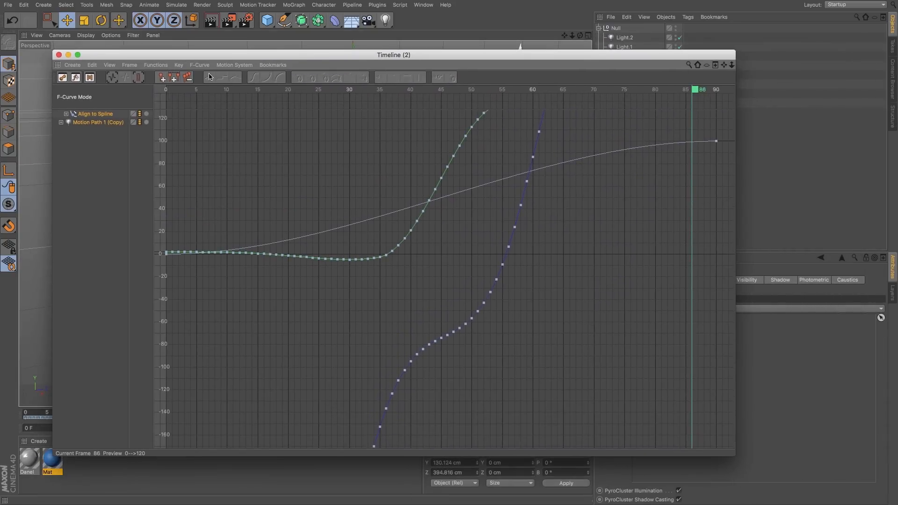
click(157, 68)
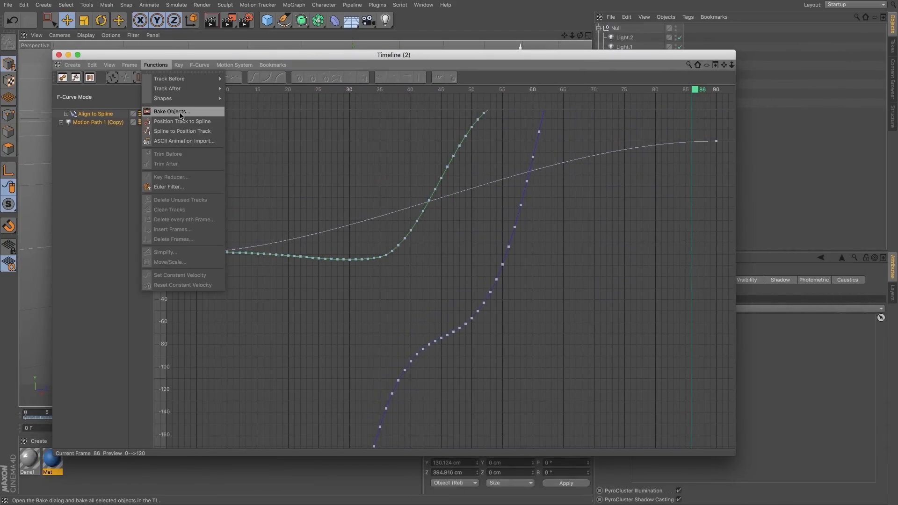
click(180, 115)
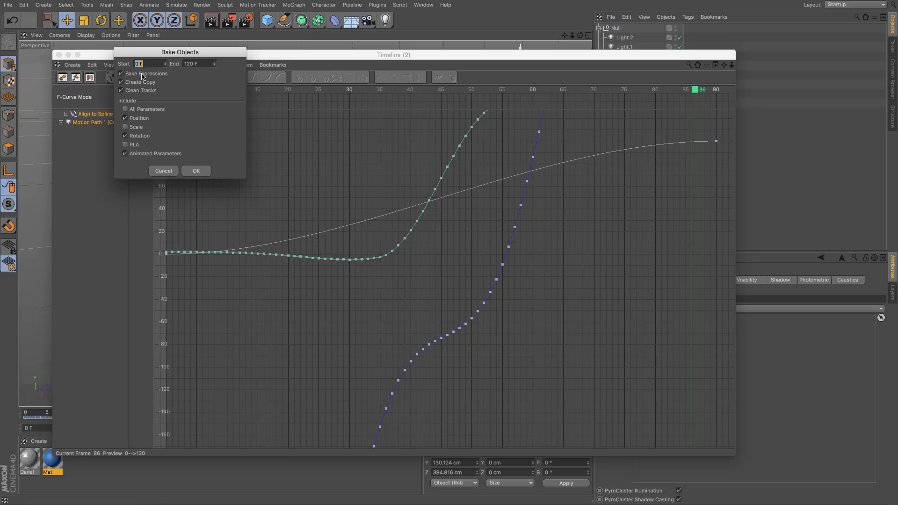
click(172, 171)
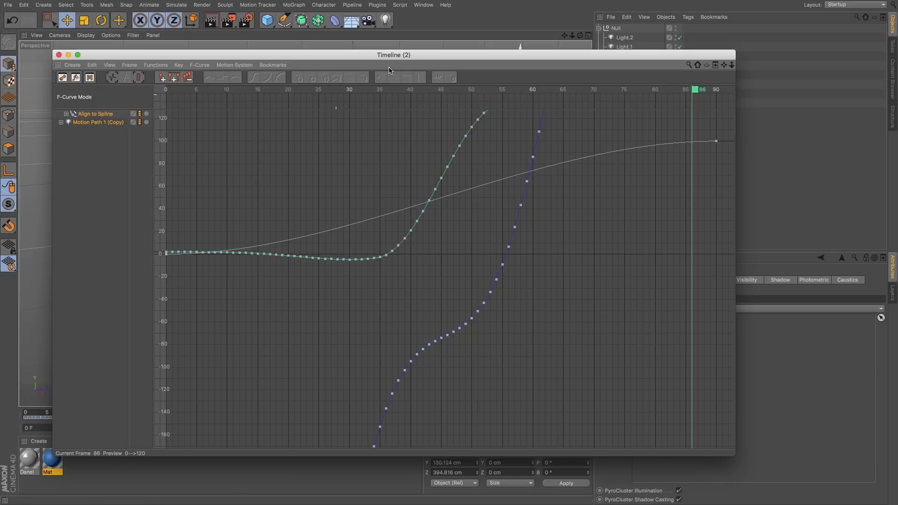
click(752, 78)
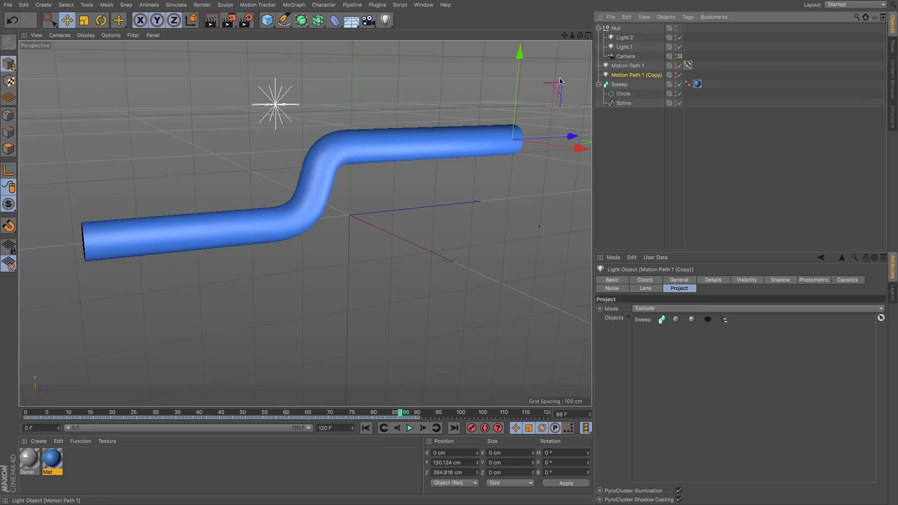
Compare the original light's Align to Spline tag with the baked copy, disable Motion Path 1, and scrub the copy's animation
click(690, 66)
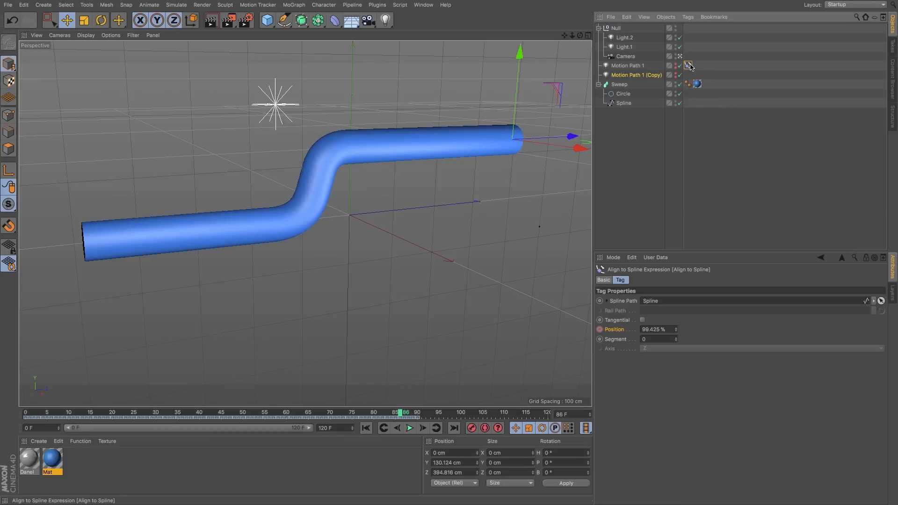
click(657, 76)
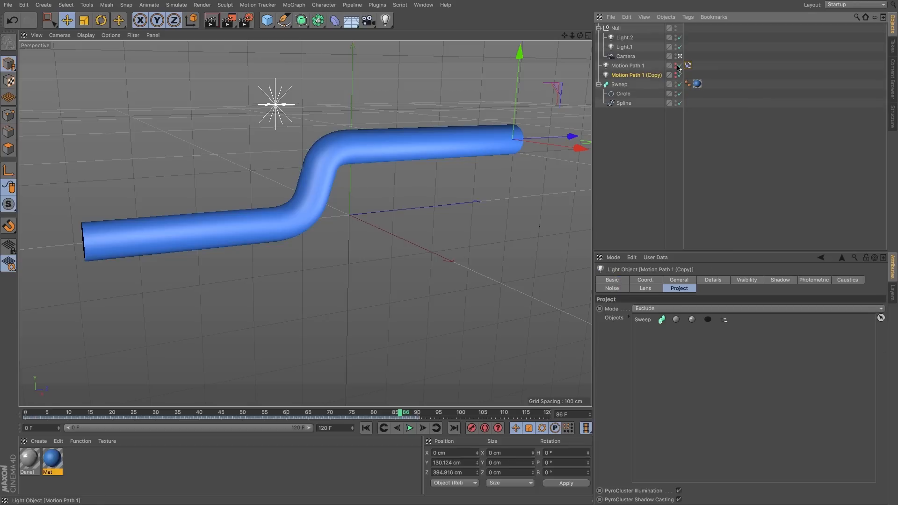
click(680, 66)
drag(44, 409, 285, 416)
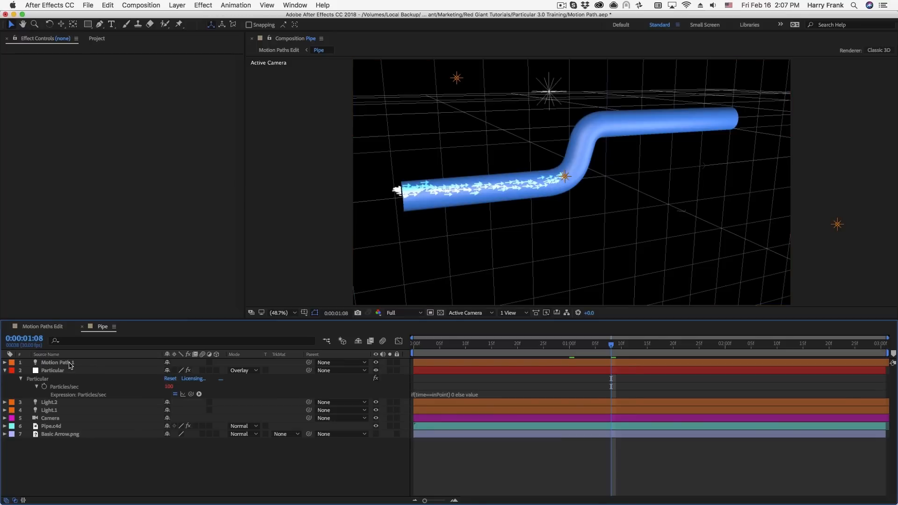
In After Effects, select the Motion Path 1 light in the Pipe composition and scrub its keyframed travel through the pipe
click(69, 364)
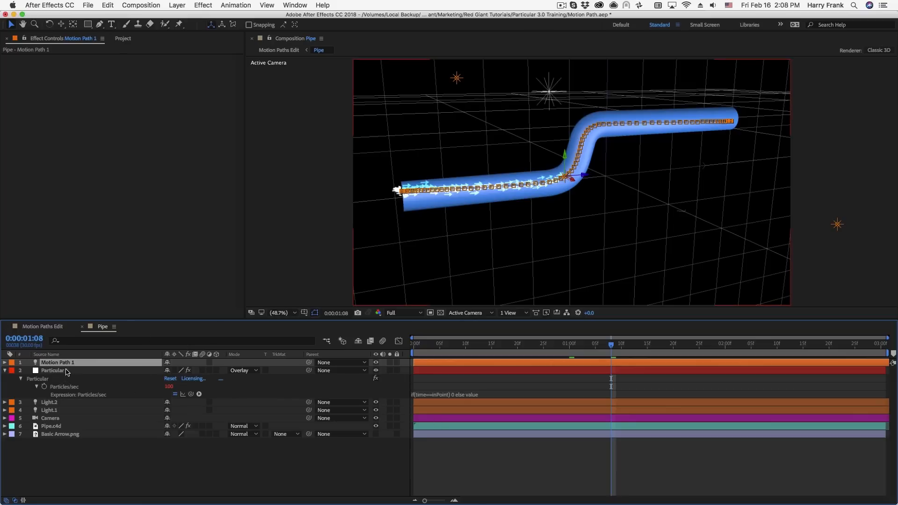
click(498, 345)
click(574, 345)
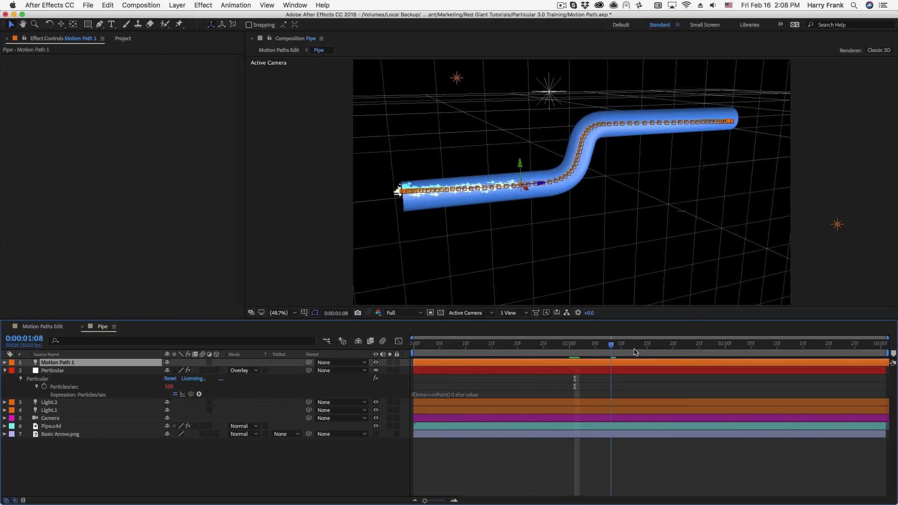
drag(574, 346, 664, 350)
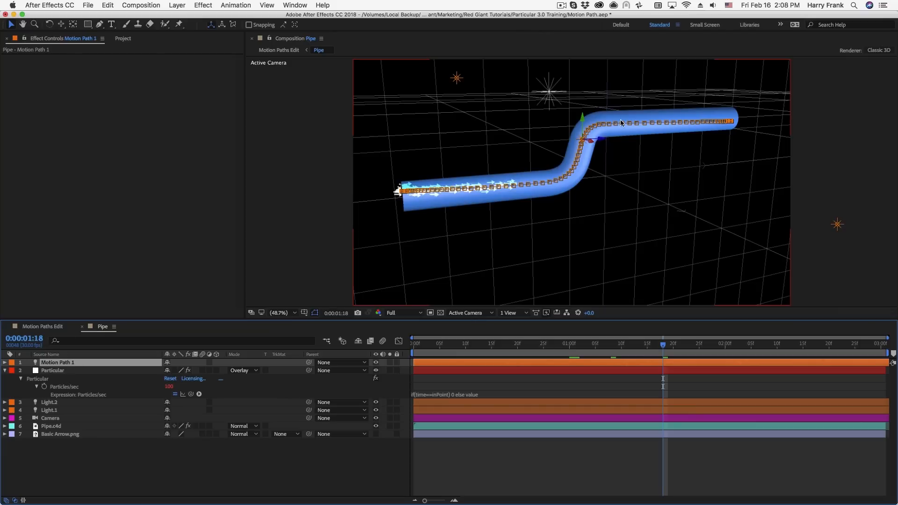
Return to the Motion Paths Edit composition and scrub through its pipe and cylinder vortex sections to review the arrow particles
click(40, 326)
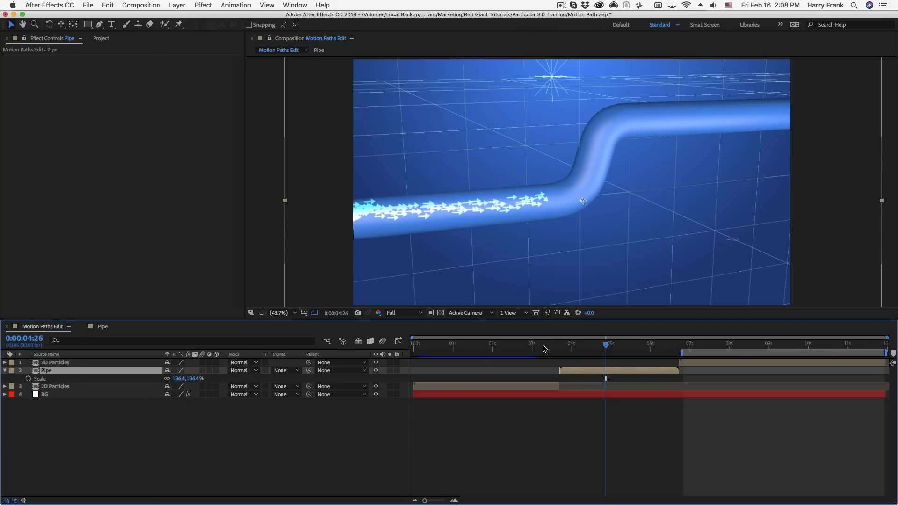
click(471, 348)
drag(475, 351, 602, 353)
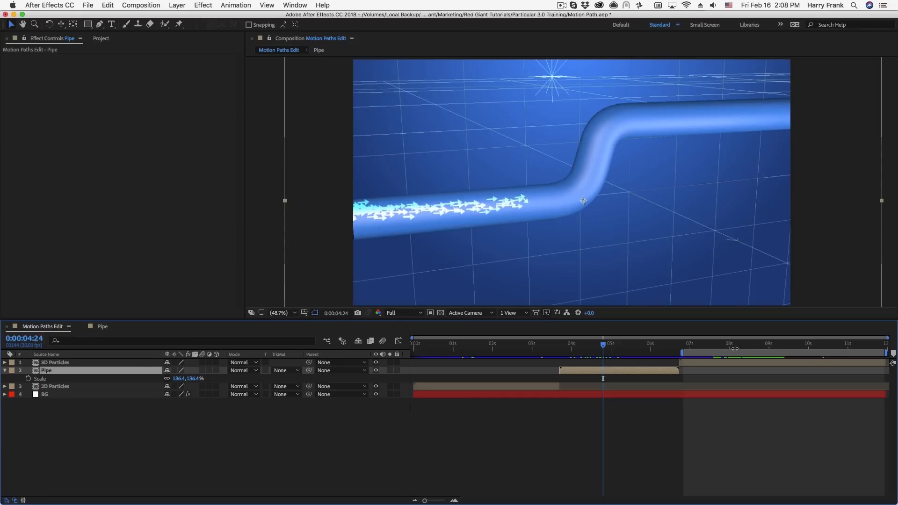
click(737, 347)
drag(741, 346, 743, 346)
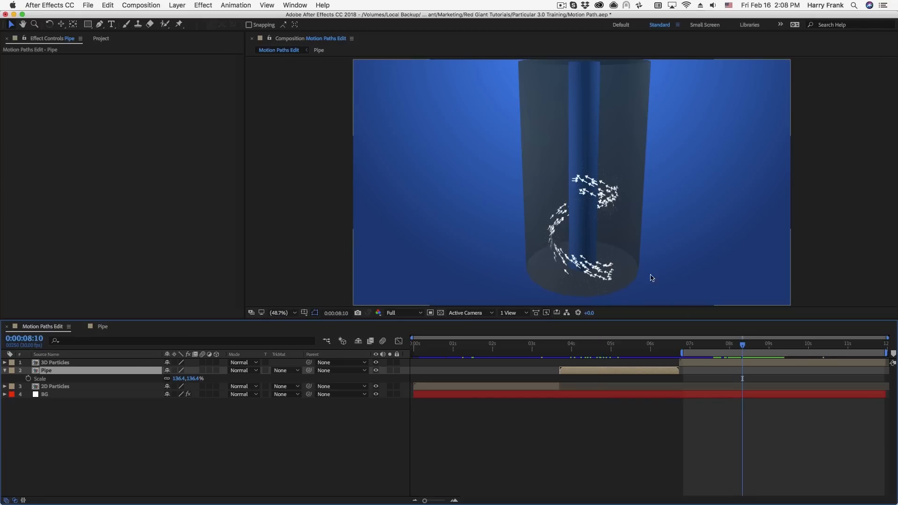
drag(742, 347, 762, 347)
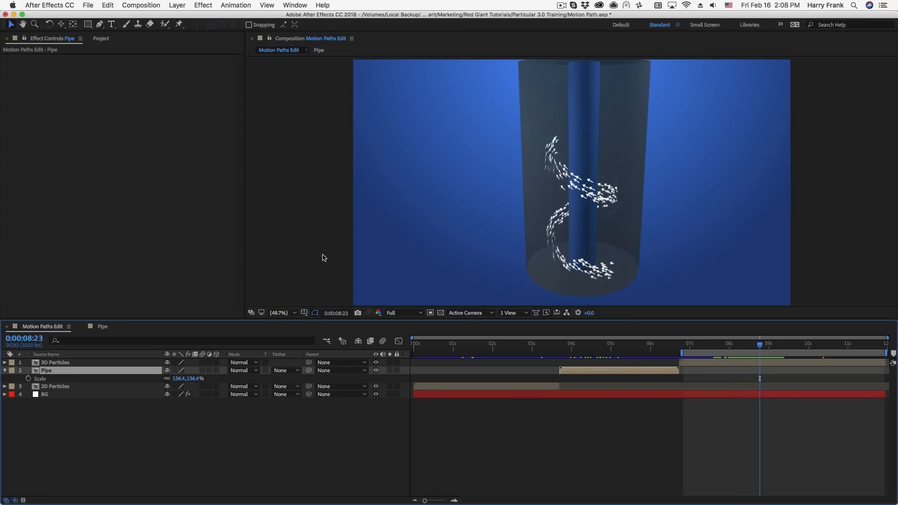